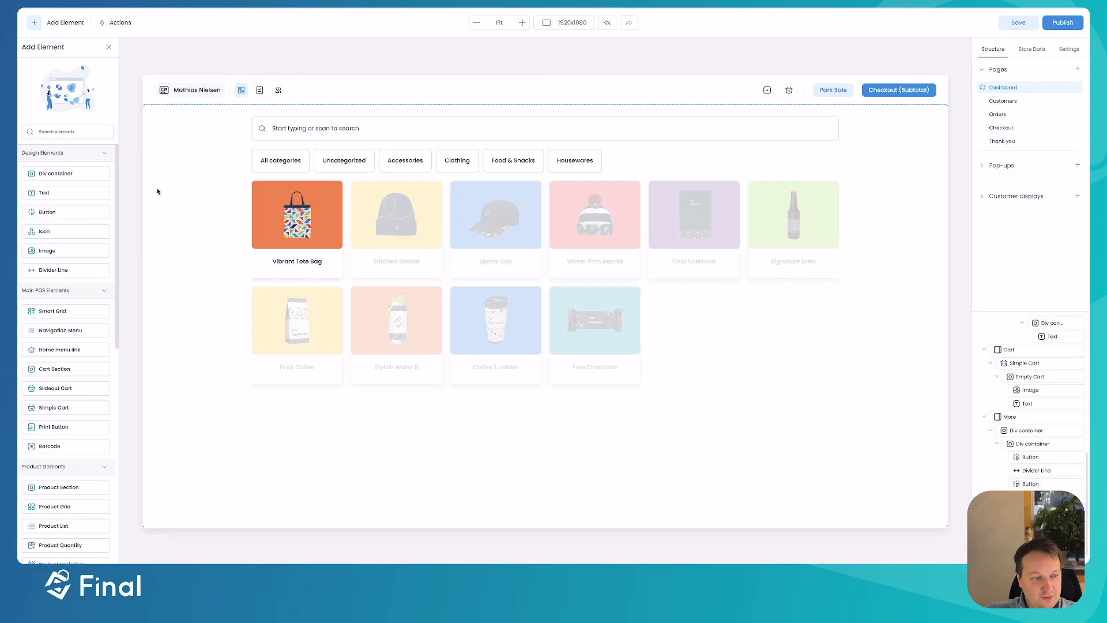
- Drop a new button into the Dashboard header and relabel it 'Open Gate'
{"action": "left_click_drag", "start_coordinate": [51, 213], "coordinate": [319, 121]}
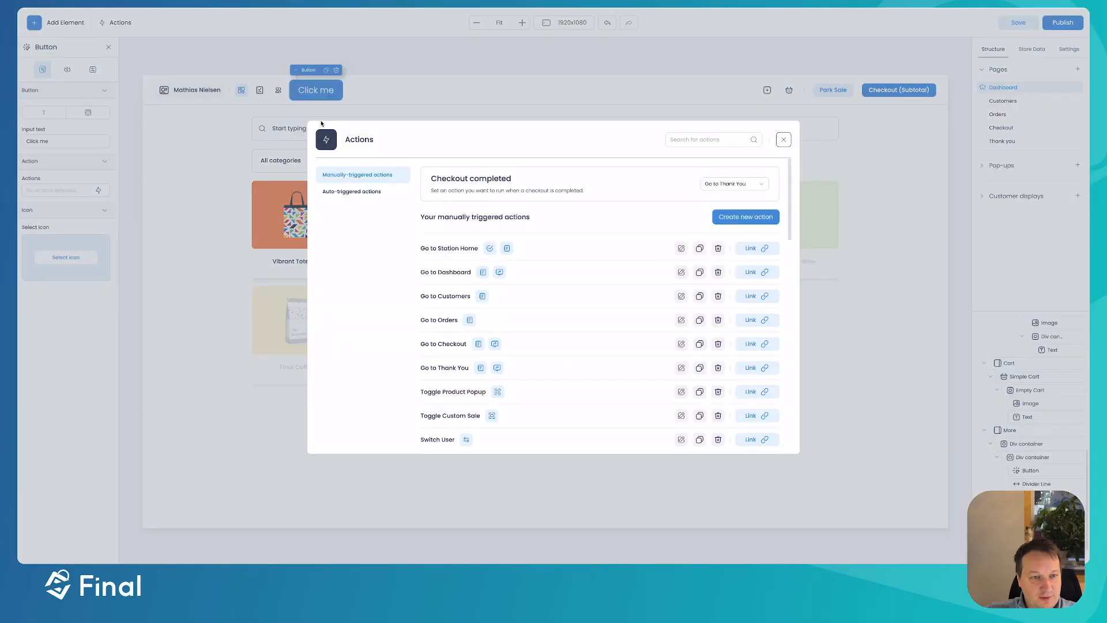
{"action": "left_click", "coordinate": [784, 141]}
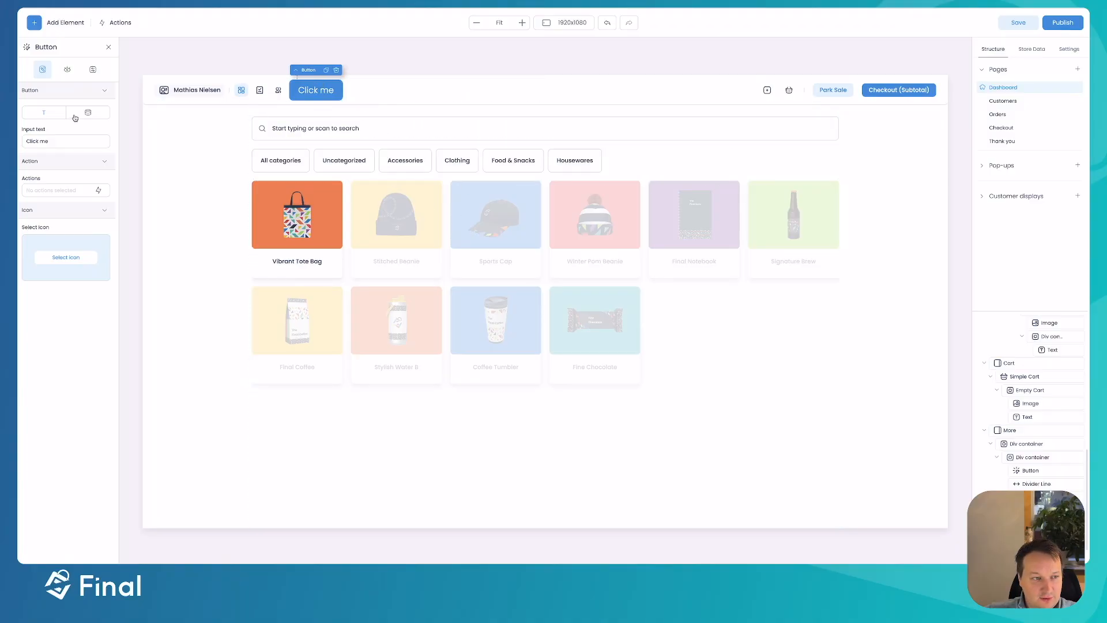
{"action": "left_click_drag", "start_coordinate": [80, 141], "coordinate": [21, 134]}
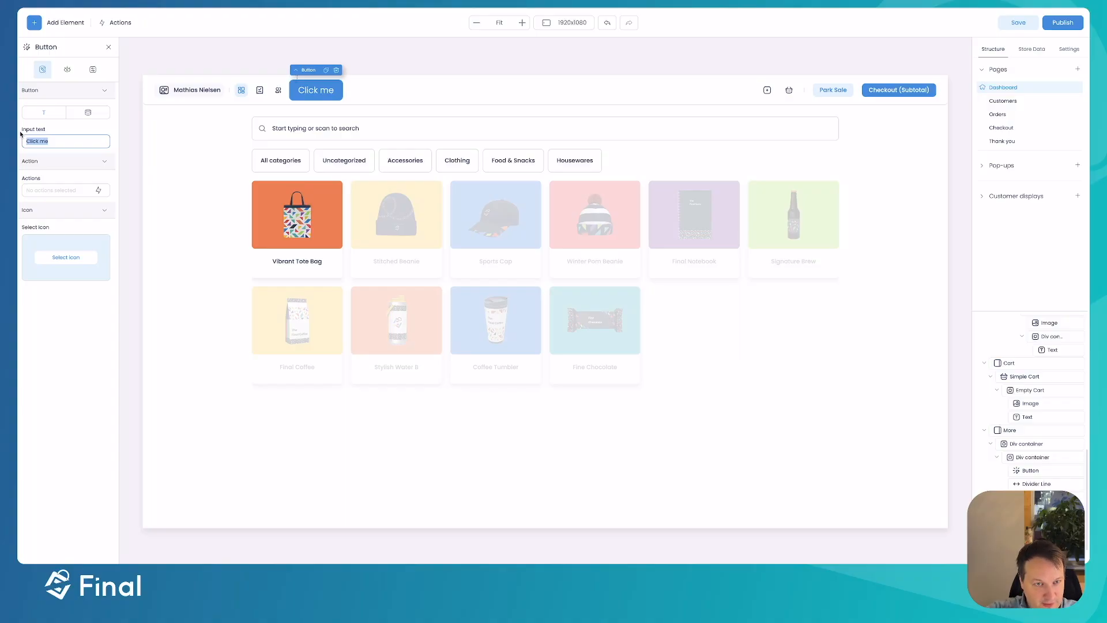
{"action": "type", "text": "Button"}
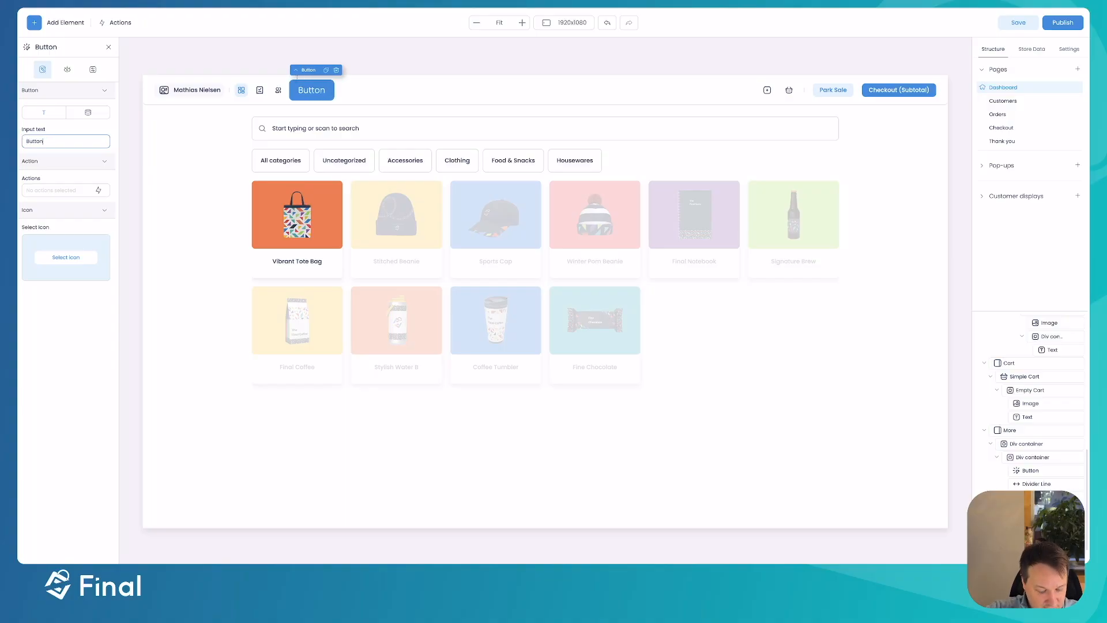
{"action": "key", "text": "ctrl+a"}
{"action": "type", "text": "Open Gate"}
{"action": "left_click", "coordinate": [388, 54]}
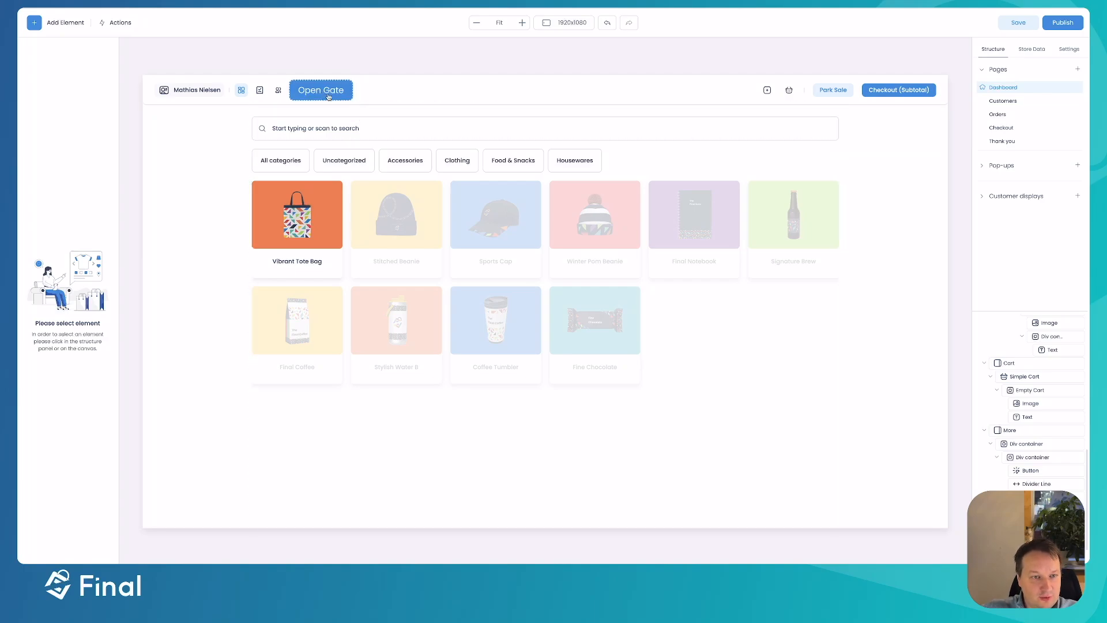
{"action": "left_click", "coordinate": [329, 97]}
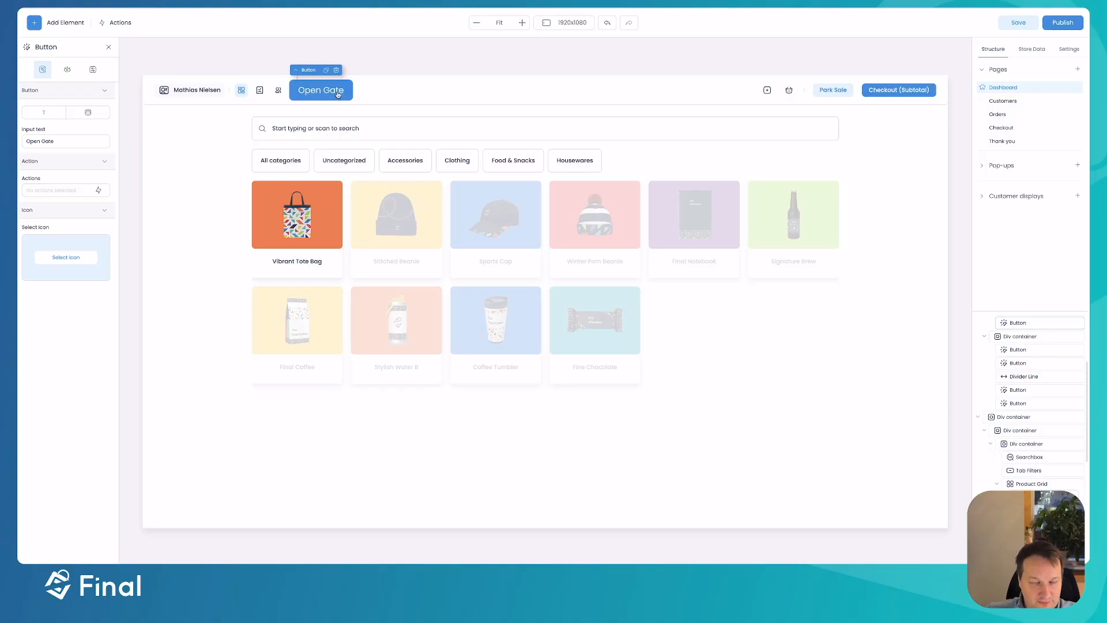
- Reselect the Open Gate button, then switch to n8n's empty 'Final Webhook Demo' workflow
{"action": "left_click", "coordinate": [376, 51]}
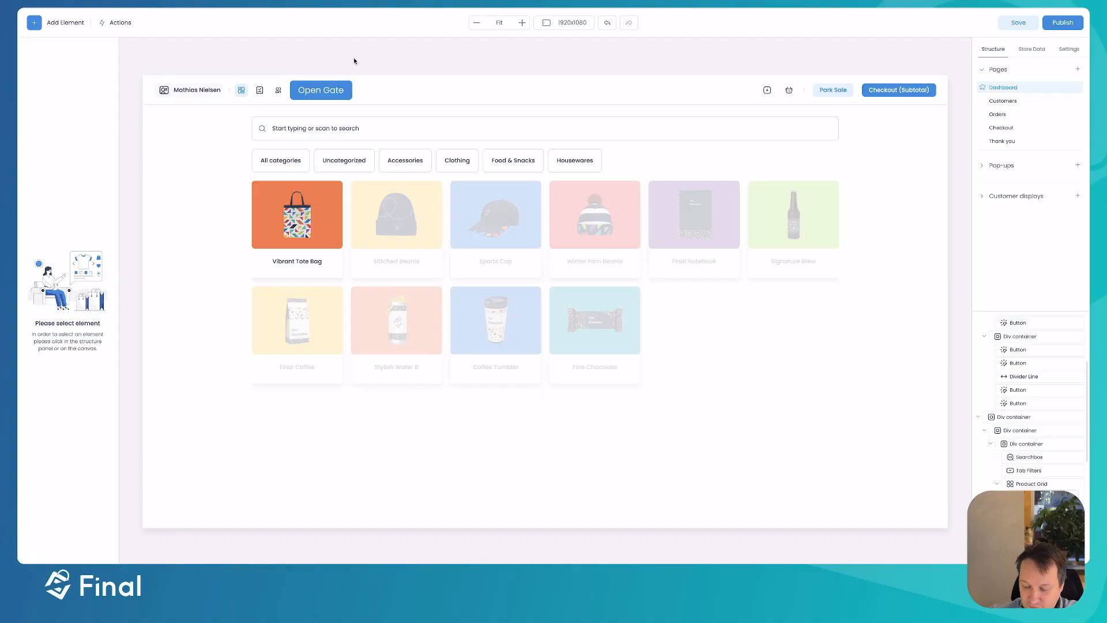
{"action": "left_click", "coordinate": [341, 94]}
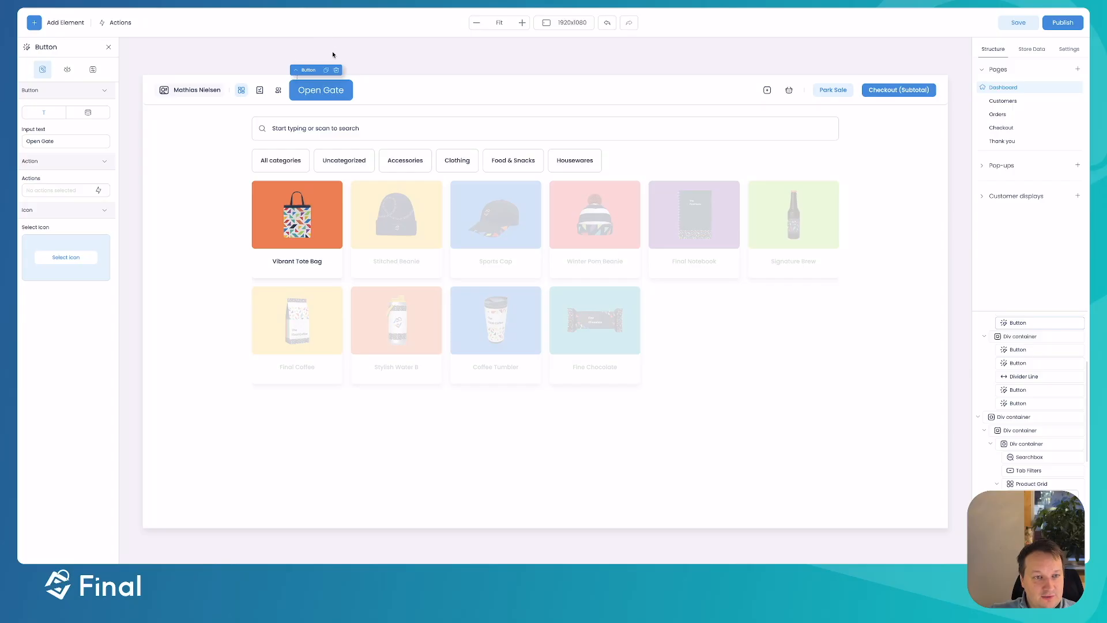
{"action": "key", "text": "ctrl+Up"}
{"action": "left_click", "coordinate": [333, 156]}
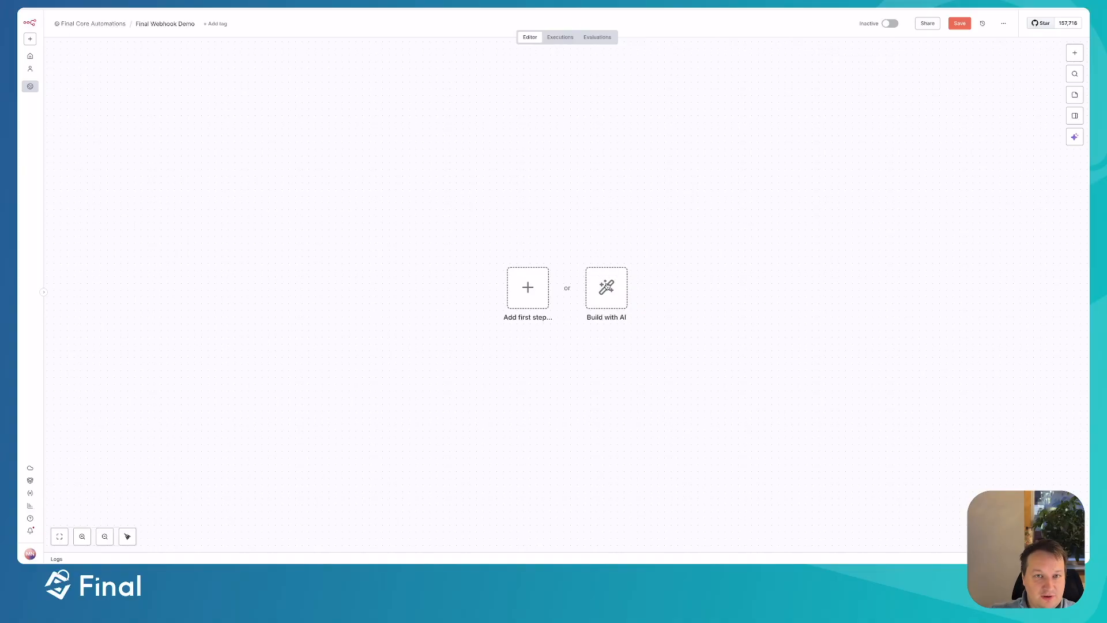
- Add a Webhook trigger node, found by searching 'web', as the workflow's first step
{"action": "left_click", "coordinate": [531, 283]}
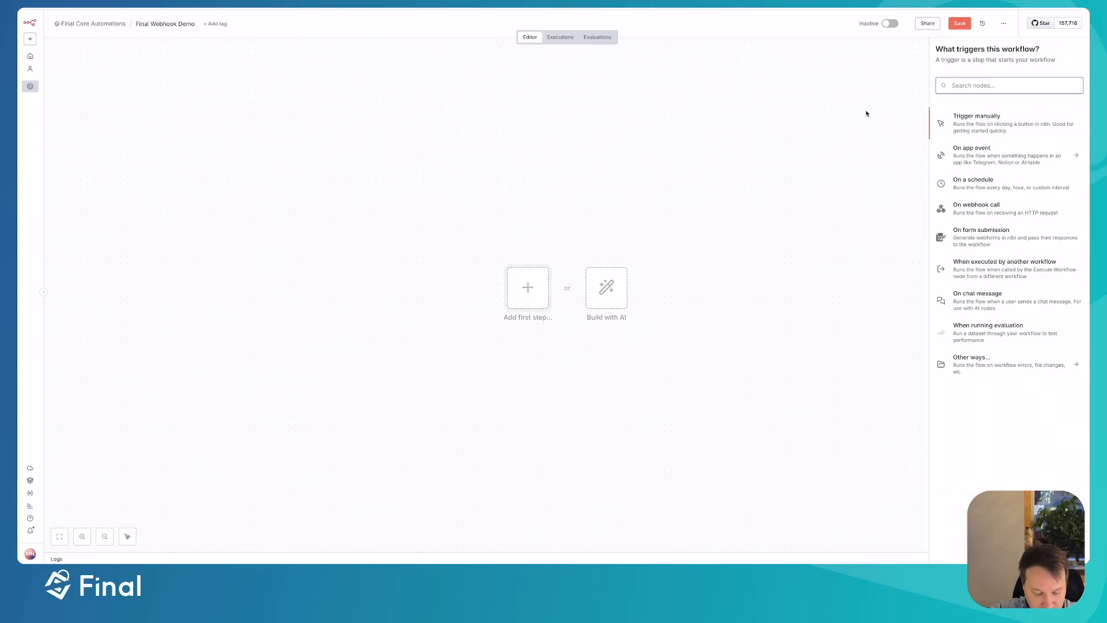
{"action": "type", "text": "web"}
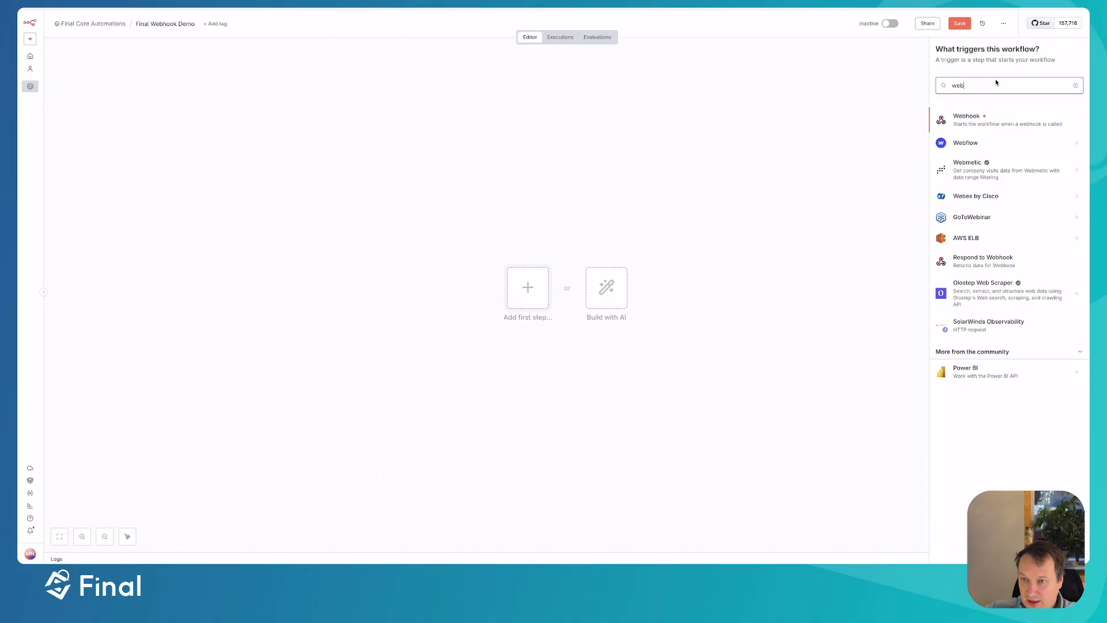
{"action": "left_click", "coordinate": [1076, 85]}
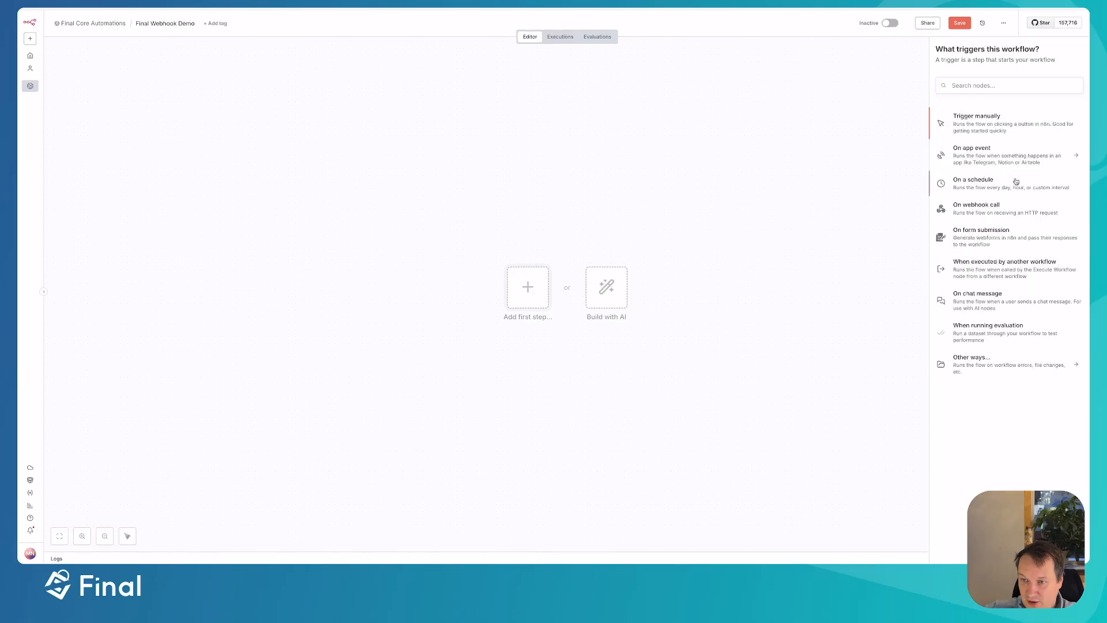
{"action": "left_click", "coordinate": [984, 86]}
{"action": "type", "text": "web"}
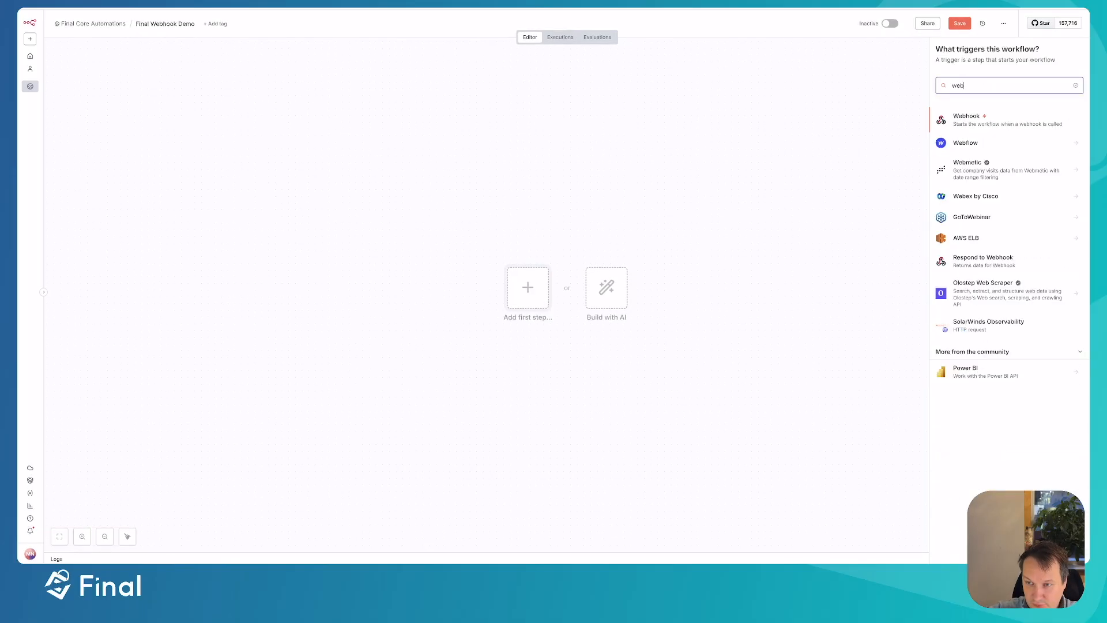
{"action": "left_click", "coordinate": [983, 124]}
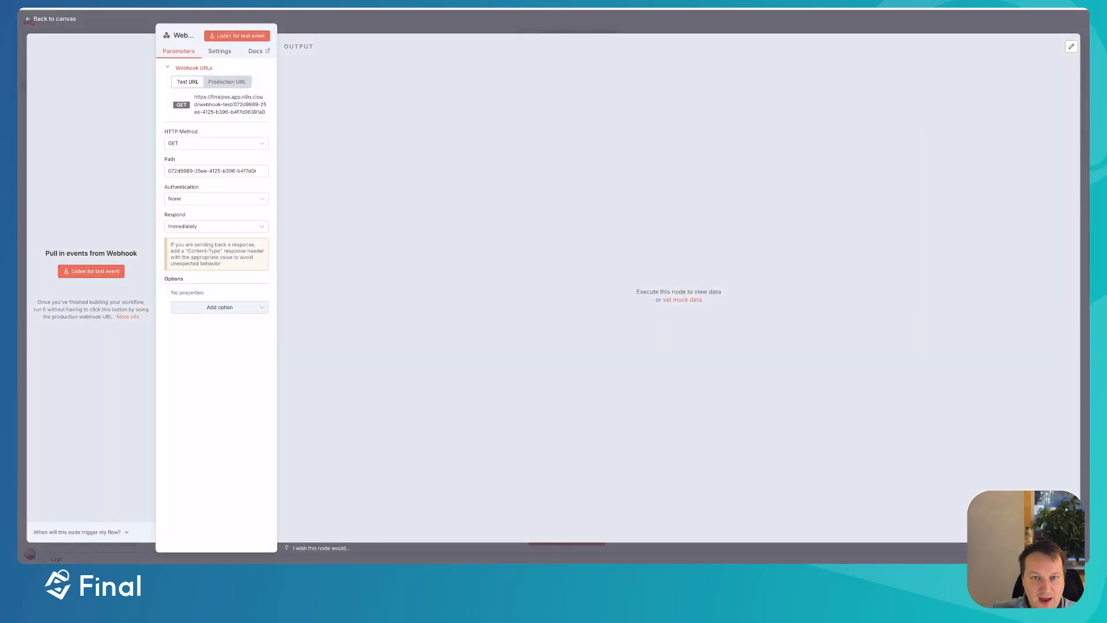
{"action": "key", "text": "Escape"}
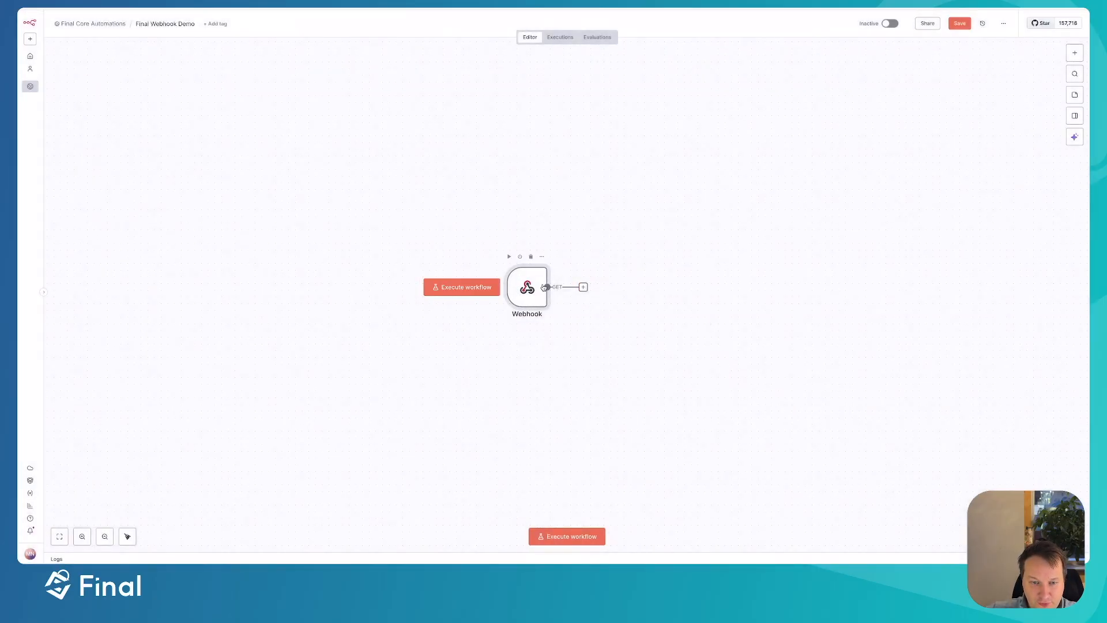
{"action": "scroll", "coordinate": [549, 297], "scroll_direction": "up", "scroll_amount": 2}
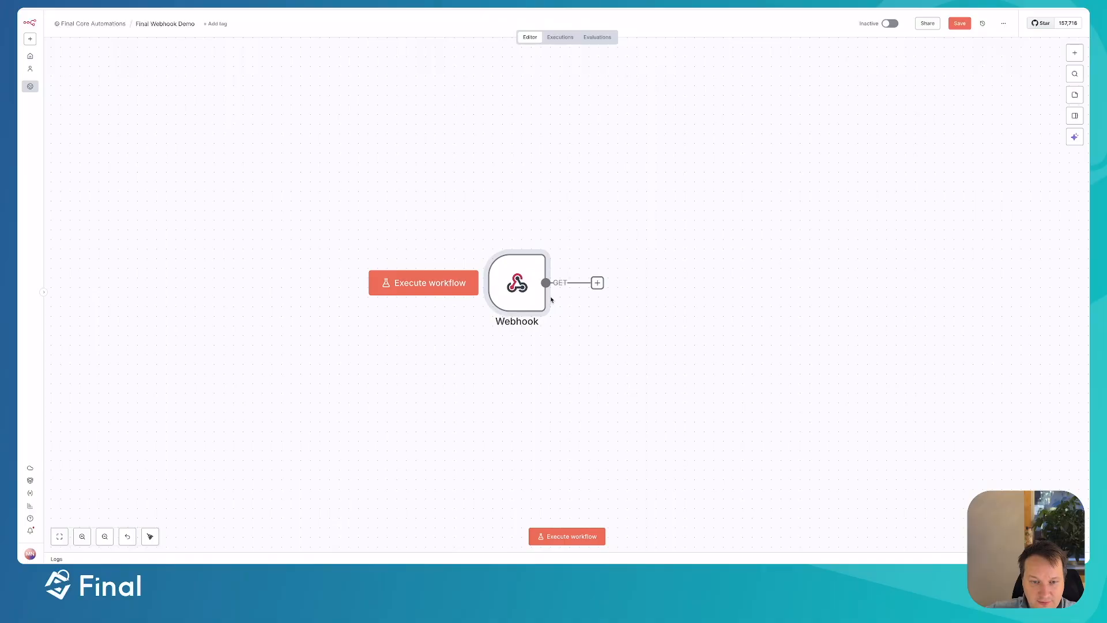
- Open the Webhook node's settings and copy its Test URL
{"action": "double_click", "coordinate": [519, 281]}
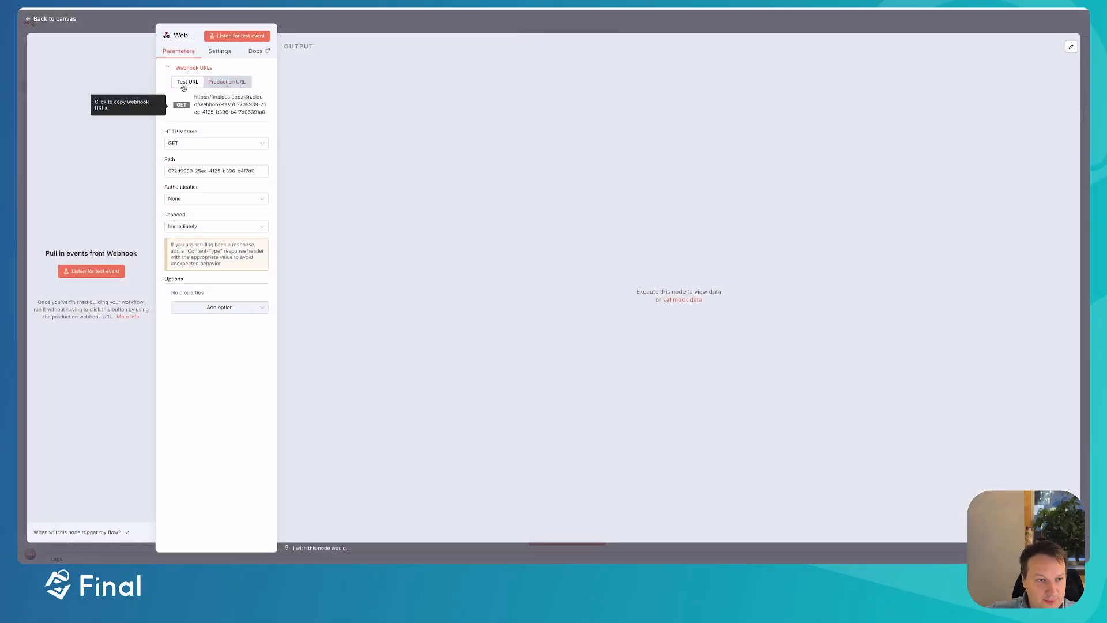
{"action": "left_click", "coordinate": [219, 82]}
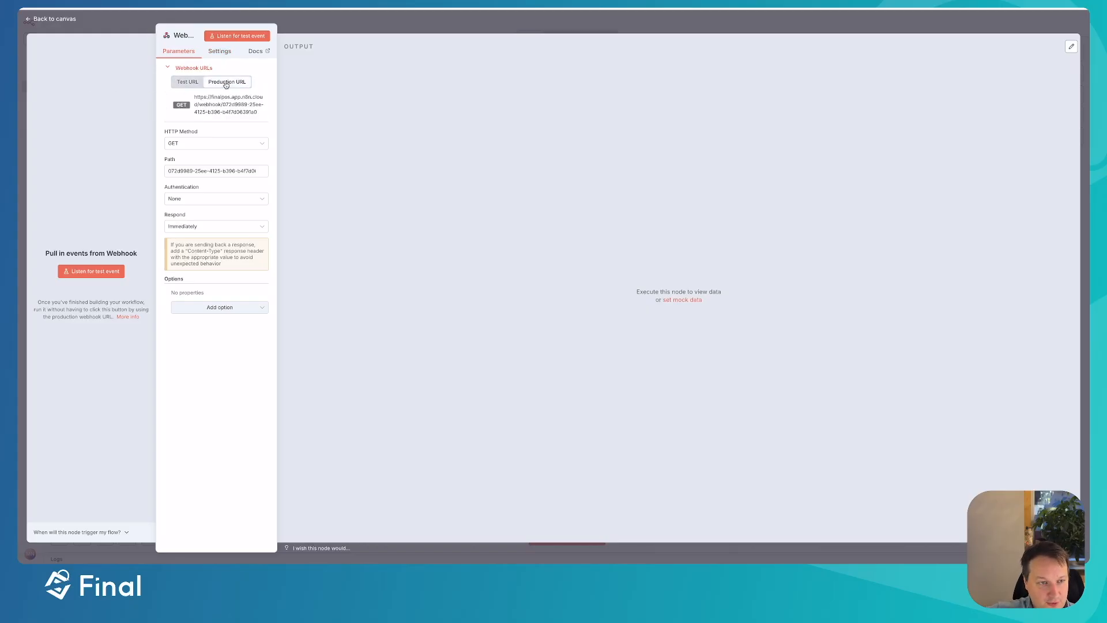
{"action": "left_click", "coordinate": [188, 82]}
{"action": "left_click", "coordinate": [225, 85]}
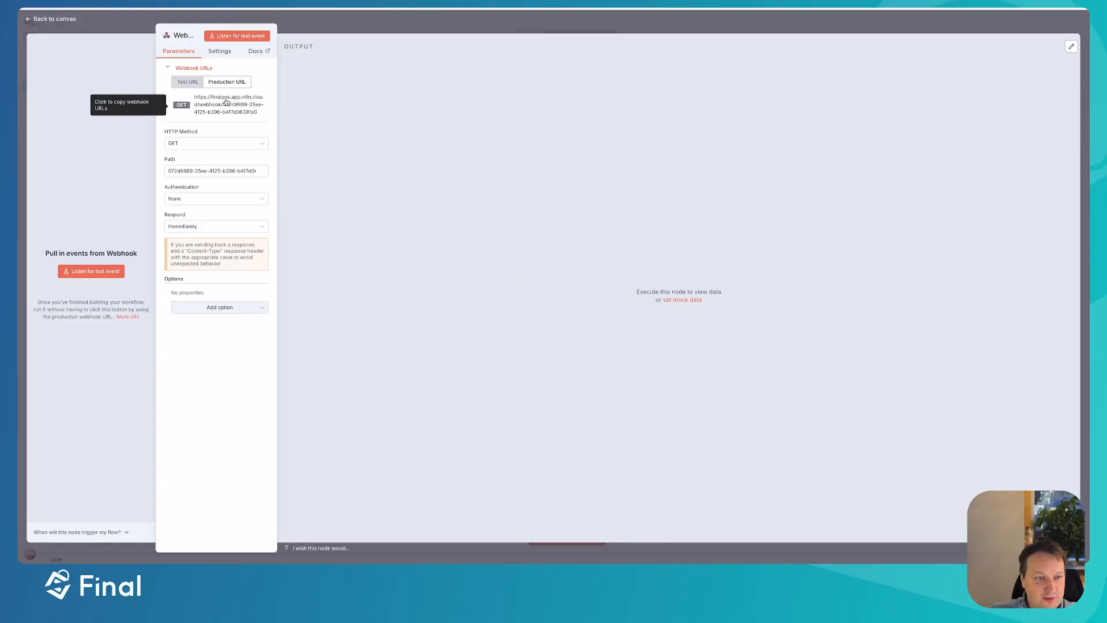
{"action": "left_click", "coordinate": [191, 83]}
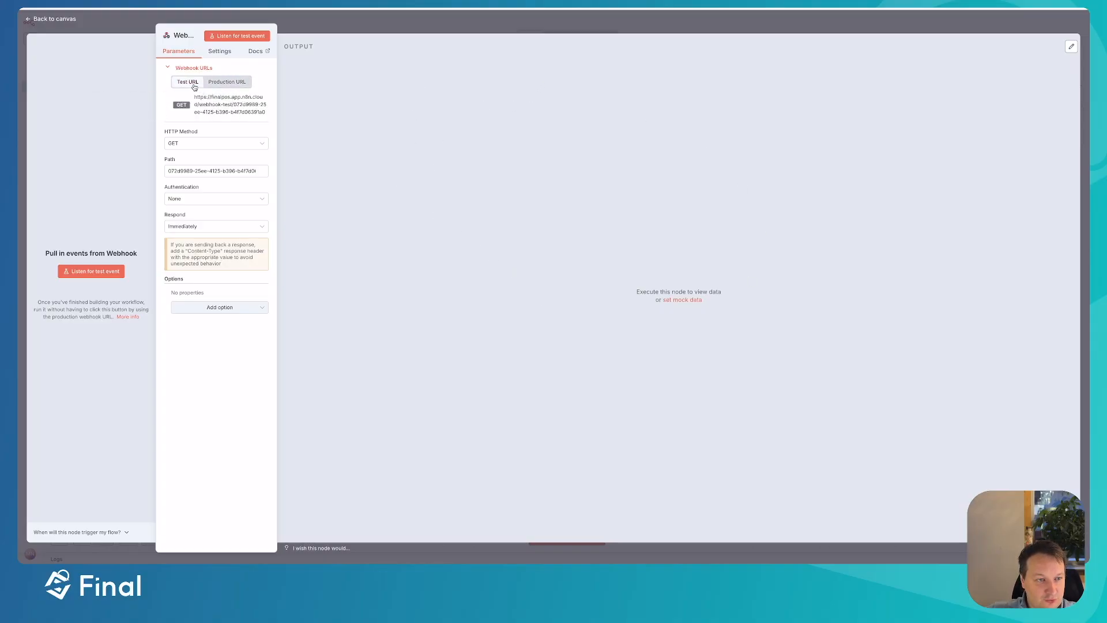
{"action": "left_click", "coordinate": [216, 108]}
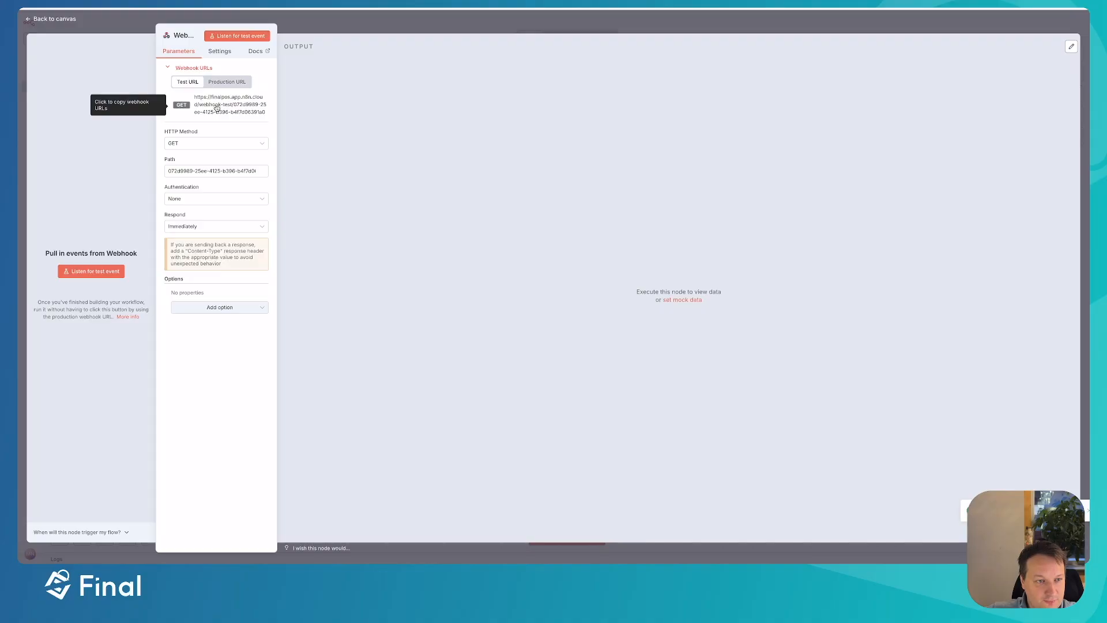
- Set the Webhook HTTP Method to POST and return to the Final POS builder
{"action": "left_click", "coordinate": [199, 143]}
{"action": "left_click", "coordinate": [186, 221]}
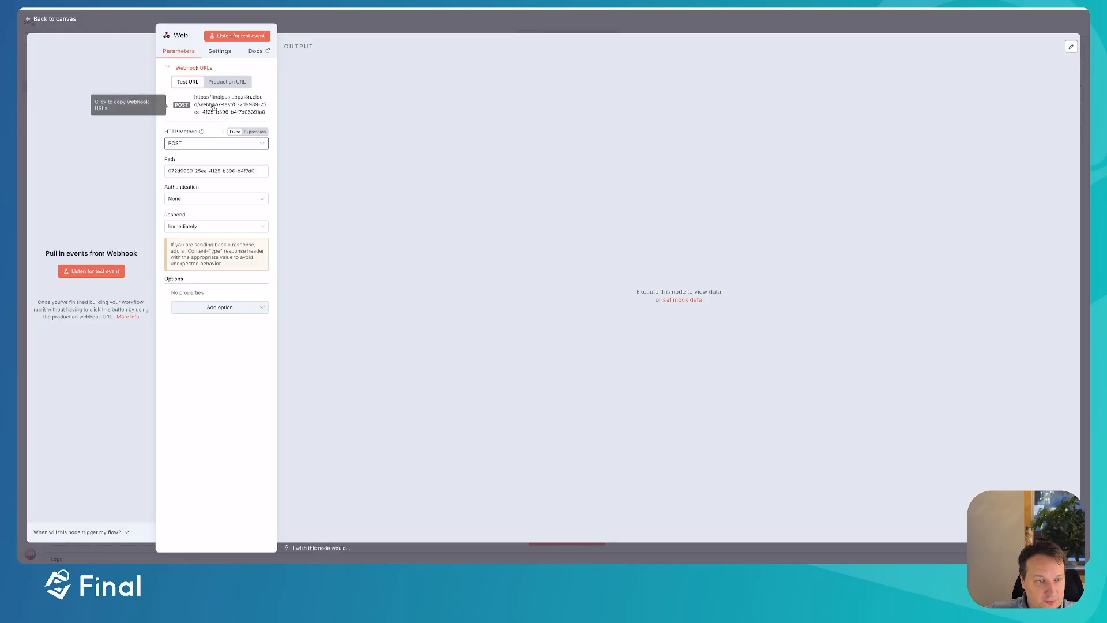
{"action": "left_click", "coordinate": [382, 23]}
{"action": "key", "text": "ctrl+Up"}
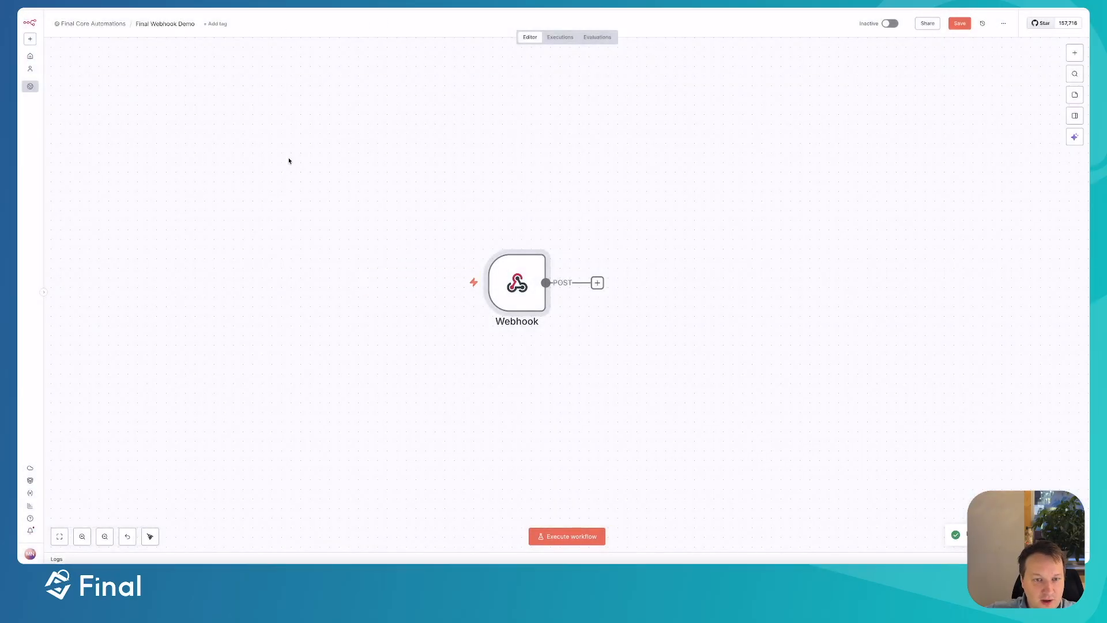
{"action": "left_click", "coordinate": [311, 165]}
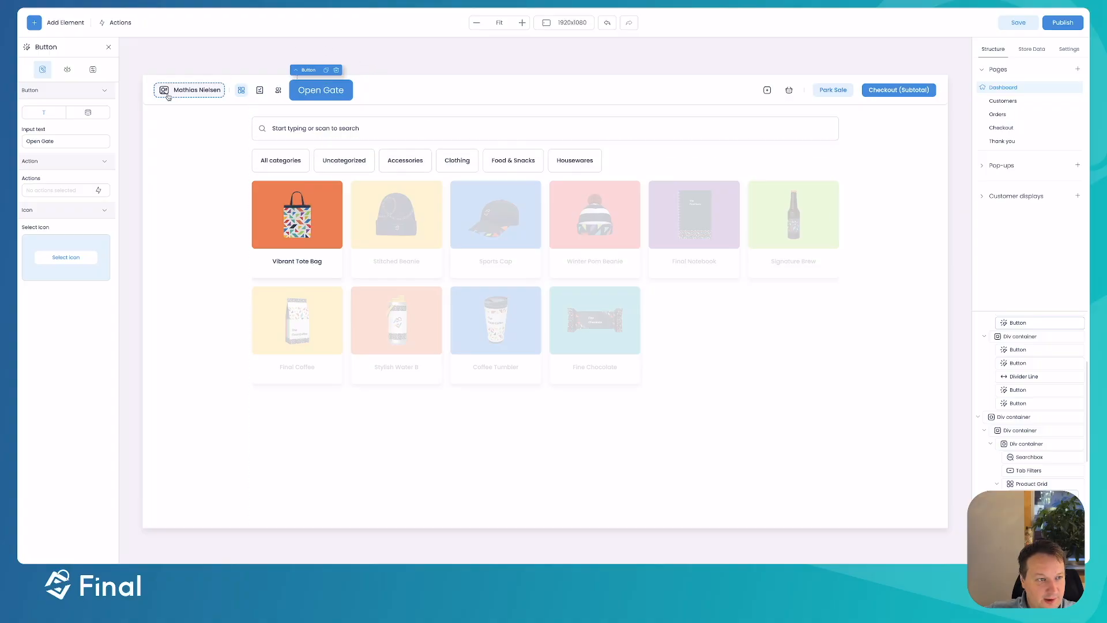
- Create a new button action named 'Open gate' and add a step to it
{"action": "left_click", "coordinate": [100, 191]}
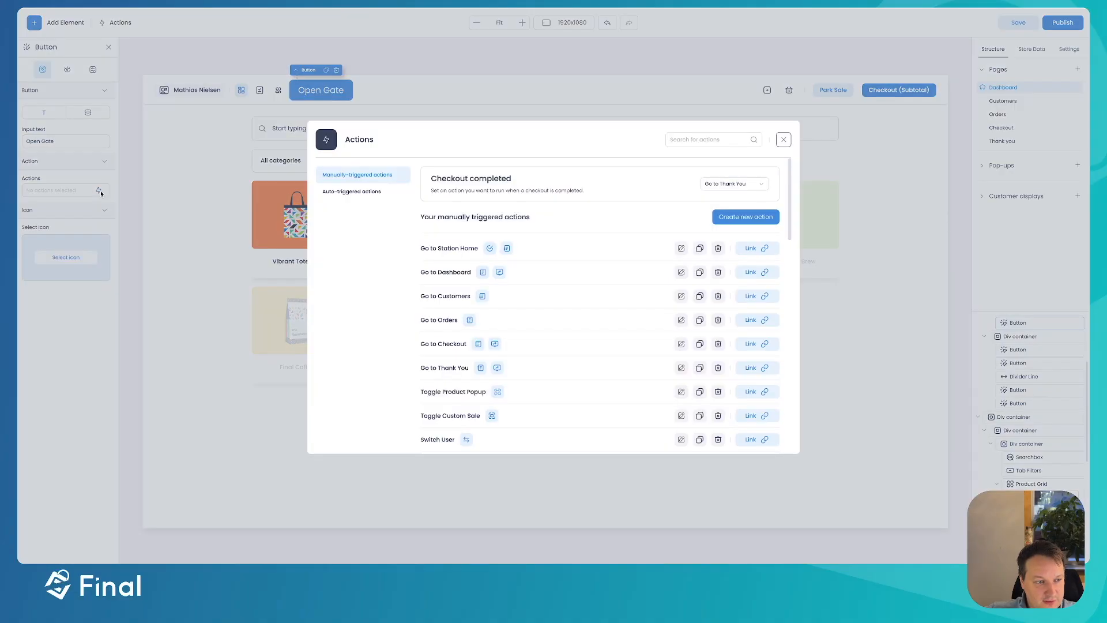
{"action": "left_click", "coordinate": [744, 216]}
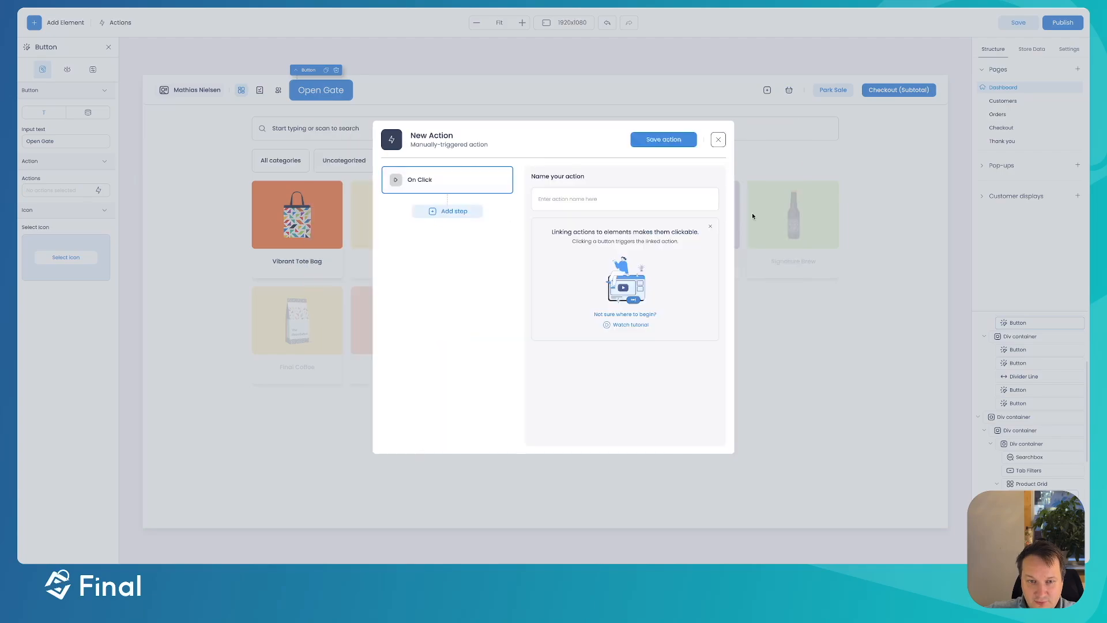
{"action": "left_click", "coordinate": [612, 193]}
{"action": "type", "text": "Ope"}
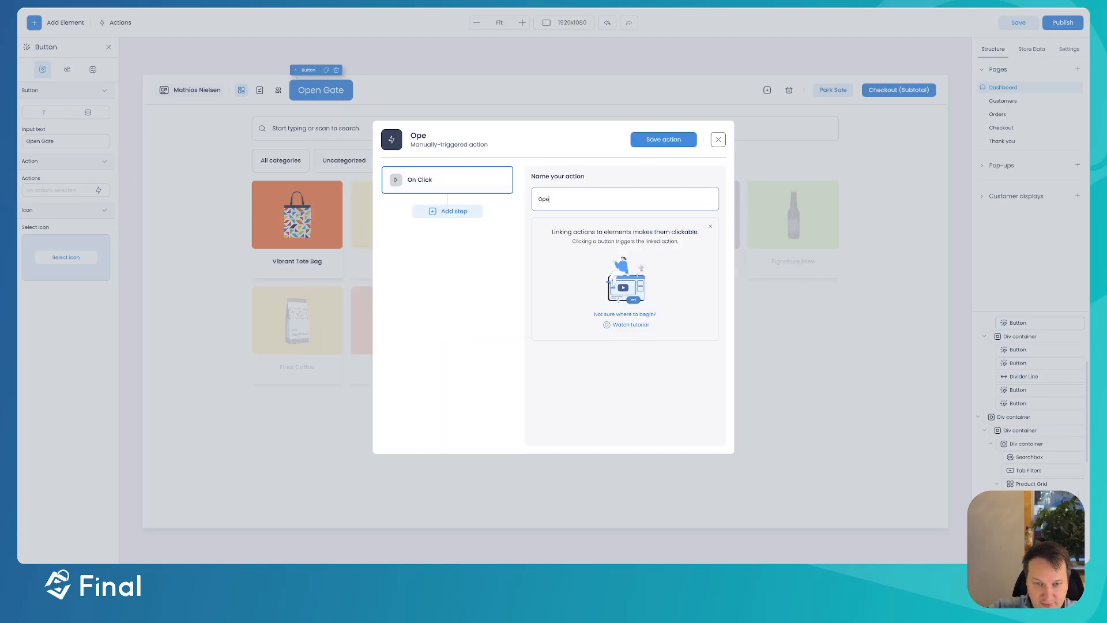
{"action": "type", "text": "n gate"}
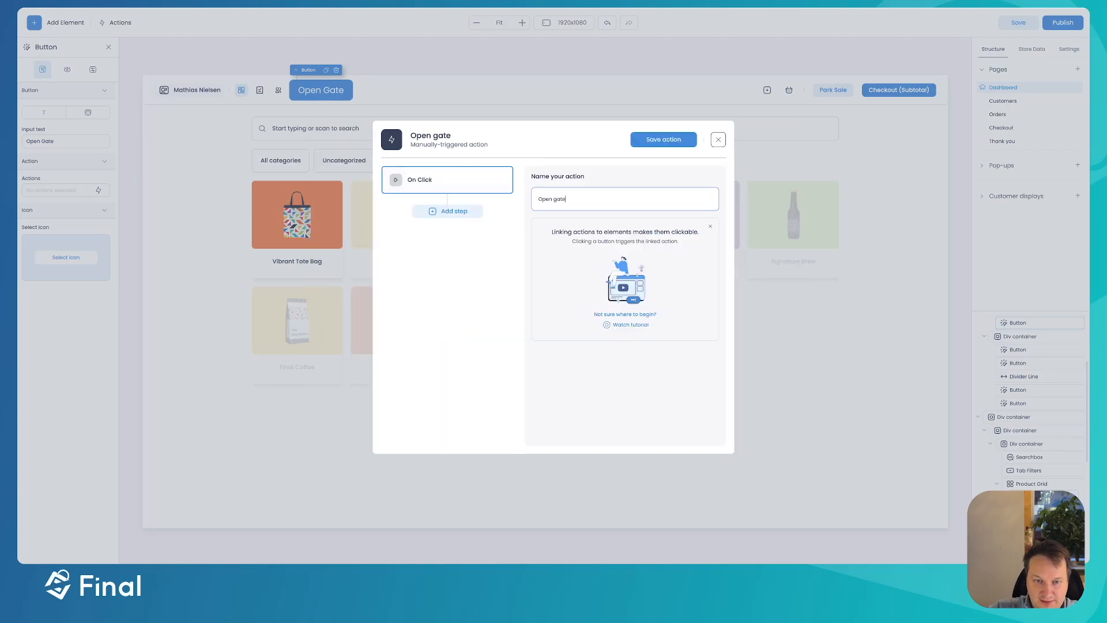
{"action": "left_click", "coordinate": [447, 211]}
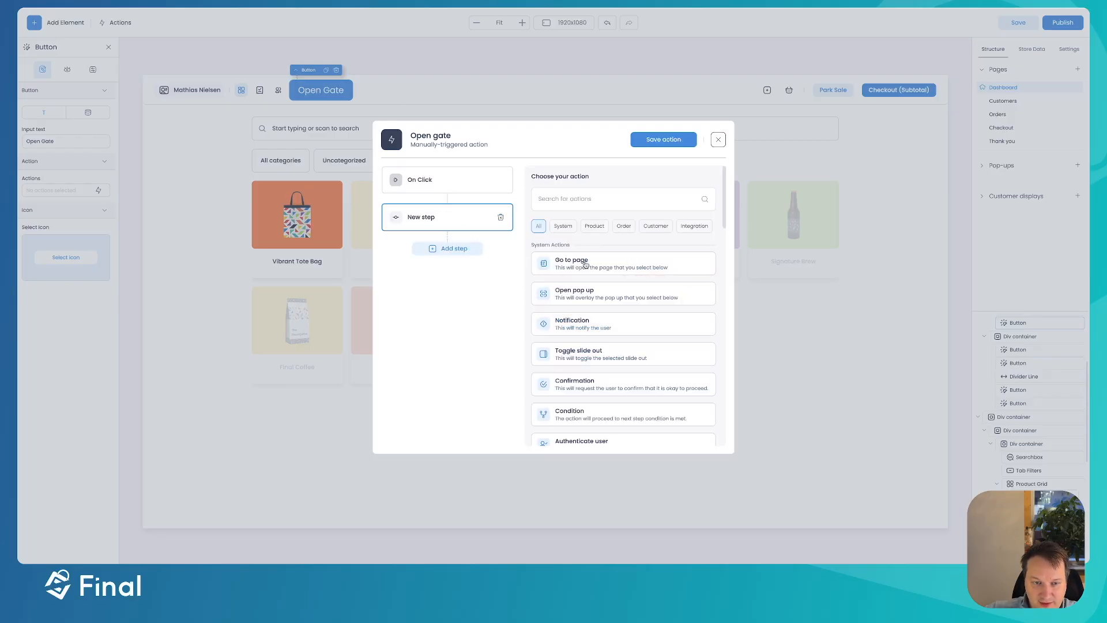
- Filter the step's action list with 'Web' to find Webhook Trigger (POST)
{"action": "scroll", "coordinate": [586, 266], "scroll_direction": "down", "scroll_amount": 5}
{"action": "scroll", "coordinate": [586, 266], "scroll_direction": "down", "scroll_amount": 1}
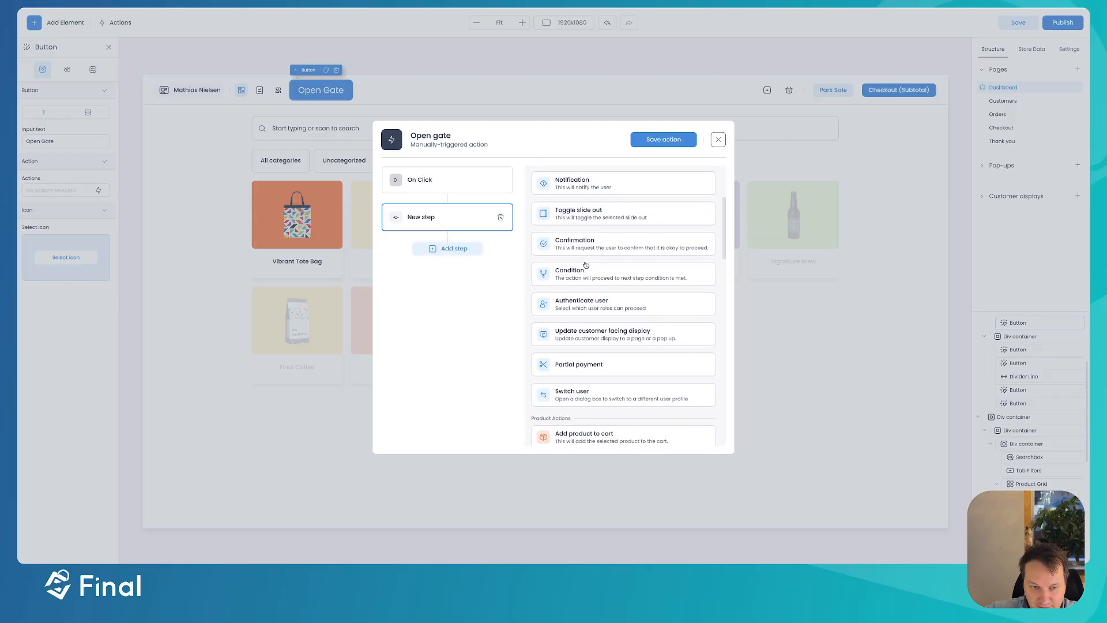
{"action": "scroll", "coordinate": [586, 265], "scroll_direction": "down", "scroll_amount": 12}
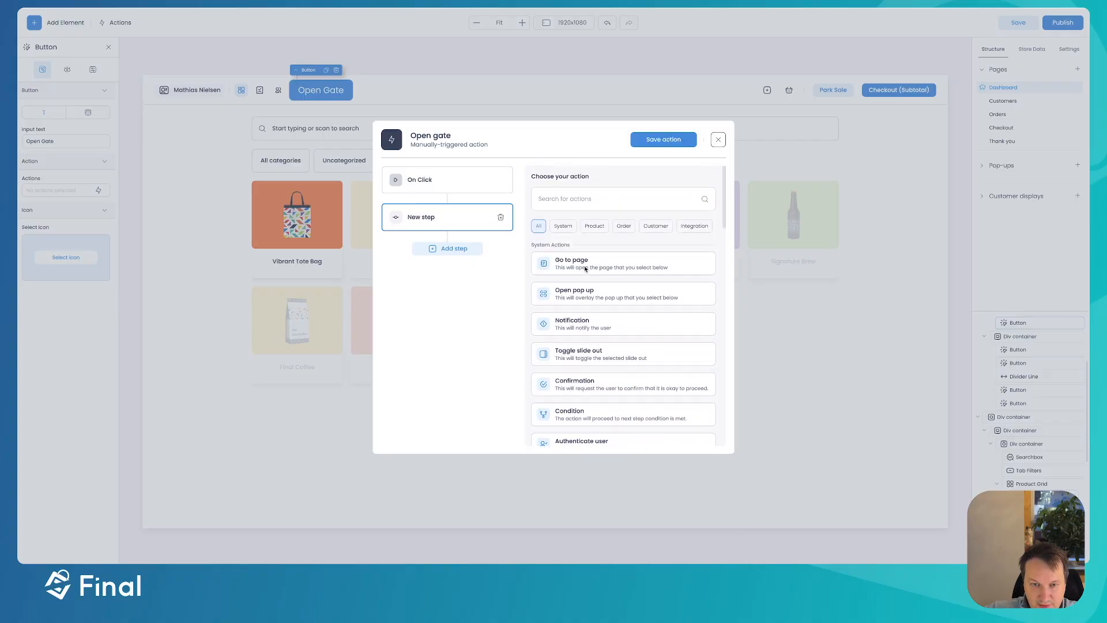
{"action": "scroll", "coordinate": [586, 270], "scroll_direction": "down", "scroll_amount": 10}
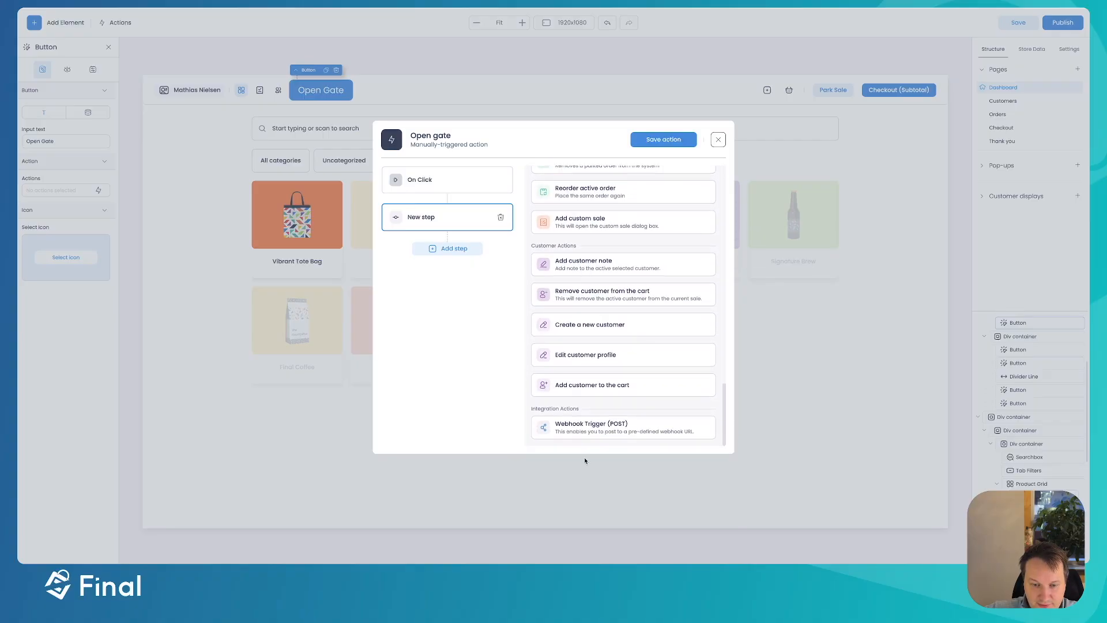
{"action": "scroll", "coordinate": [586, 431], "scroll_direction": "up", "scroll_amount": 20}
{"action": "left_click", "coordinate": [617, 199]}
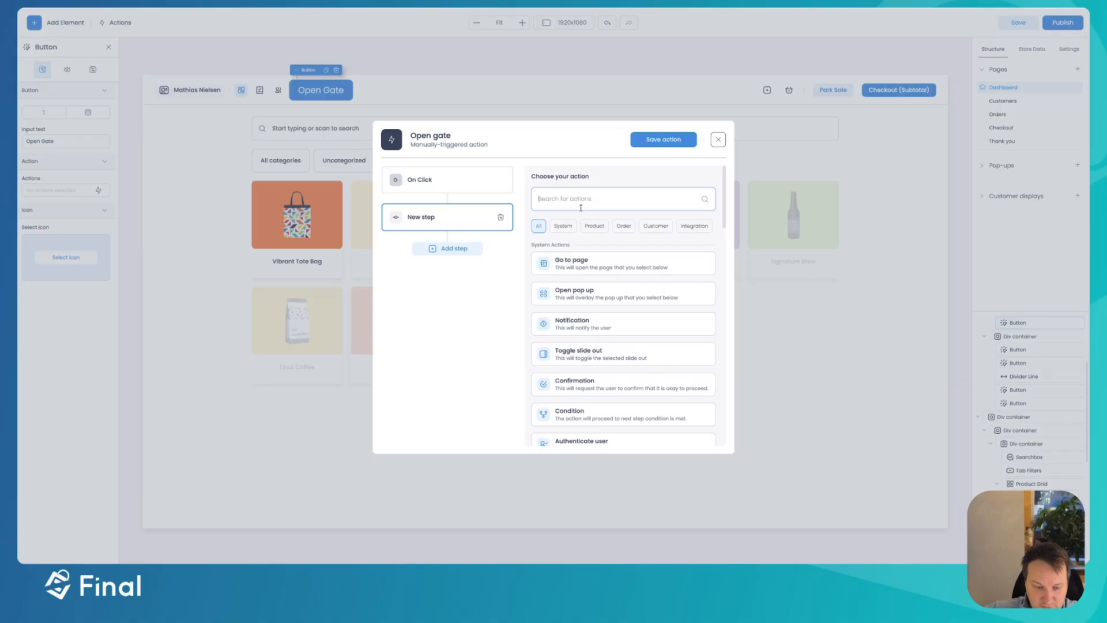
{"action": "type", "text": "Web"}
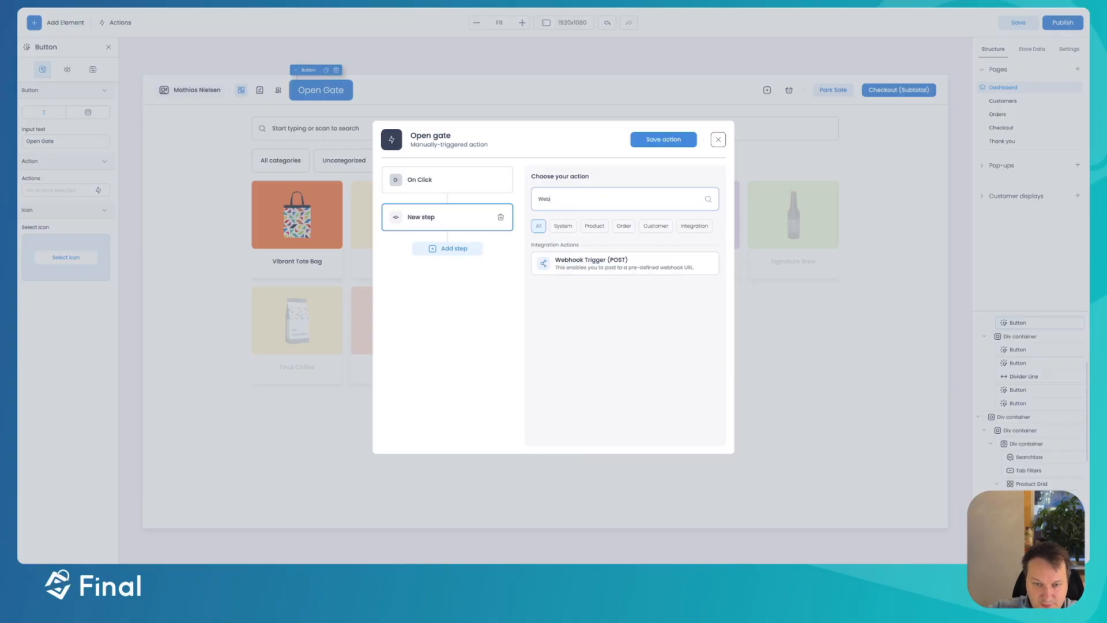
- Choose Webhook Trigger (POST) and paste the n8n test URL as its endpoint
{"action": "left_click", "coordinate": [583, 260]}
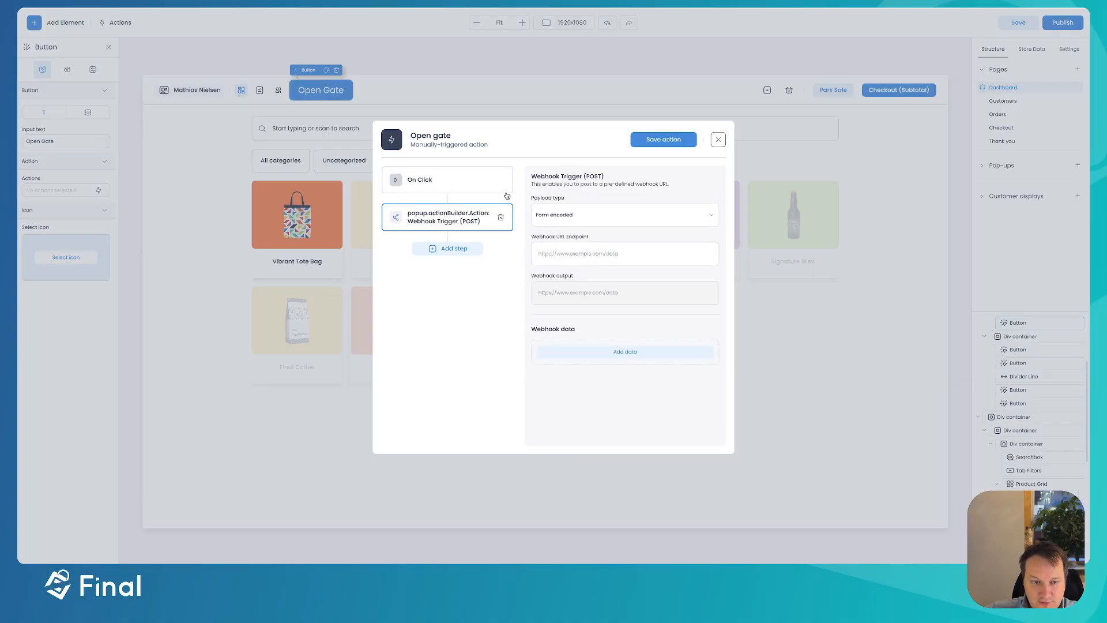
{"action": "left_click", "coordinate": [588, 256]}
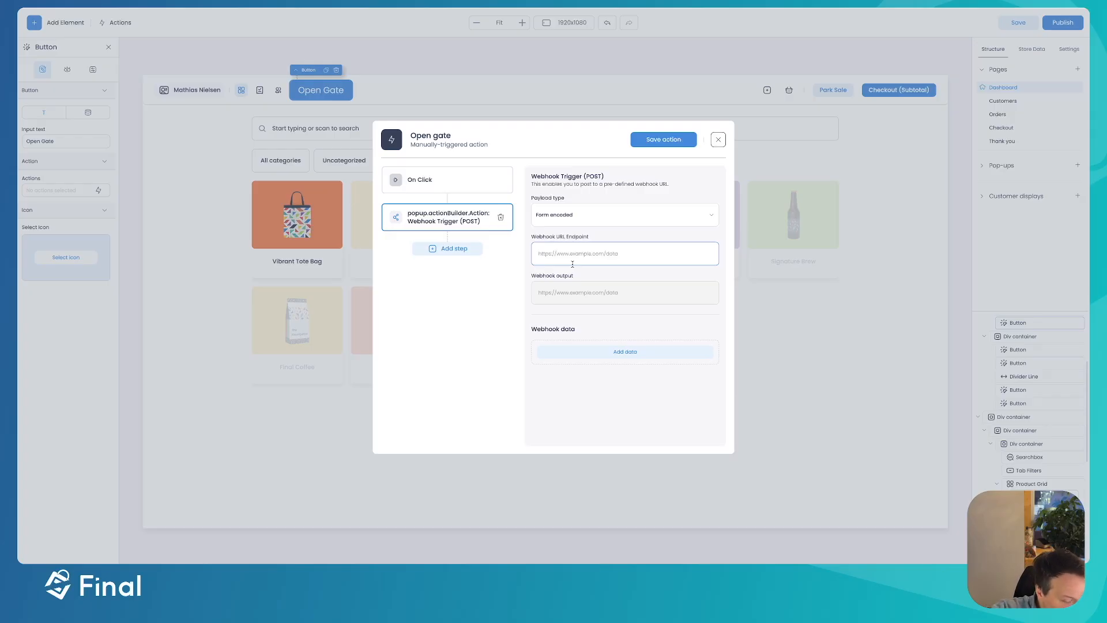
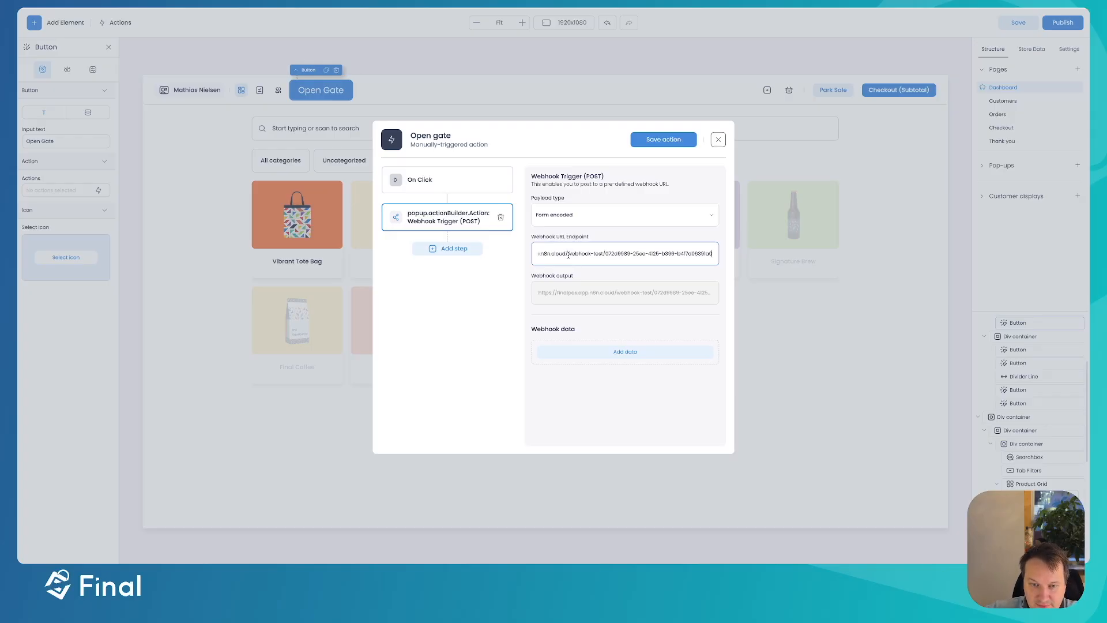
{"action": "left_click_drag", "start_coordinate": [632, 250], "coordinate": [532, 250]}
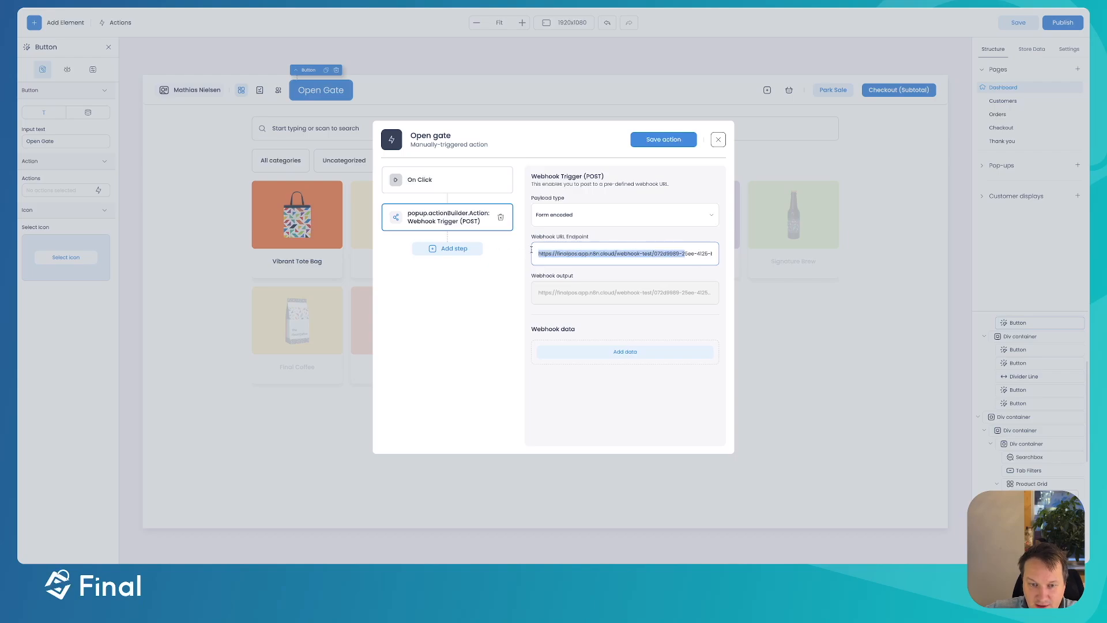
{"action": "left_click_drag", "start_coordinate": [555, 253], "coordinate": [577, 254]}
{"action": "left_click", "coordinate": [580, 254]}
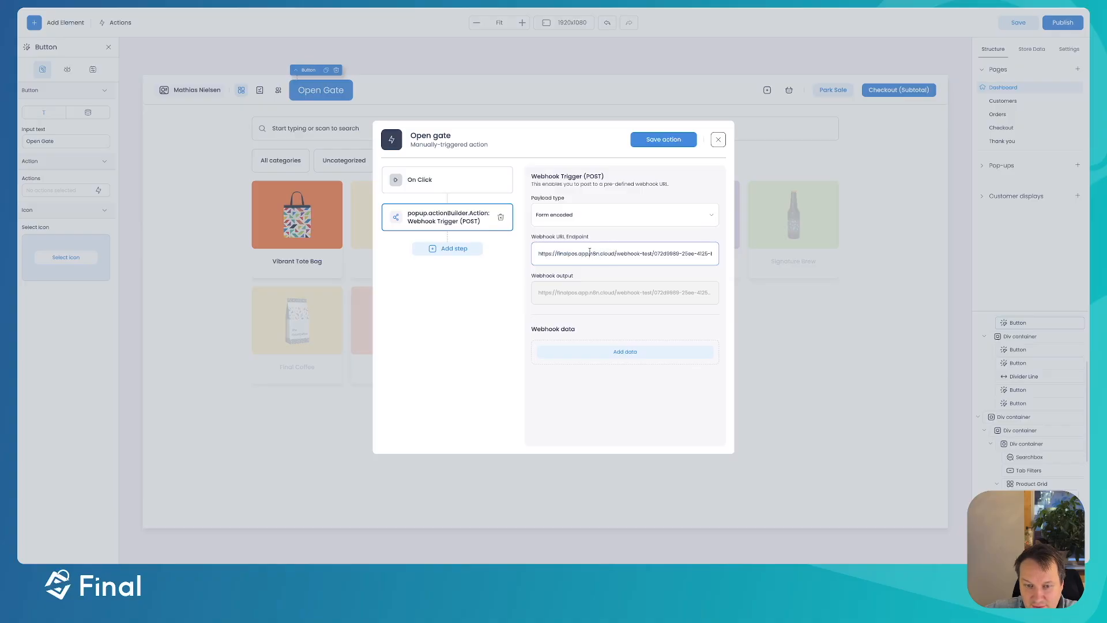
{"action": "left_click_drag", "start_coordinate": [616, 254], "coordinate": [693, 250]}
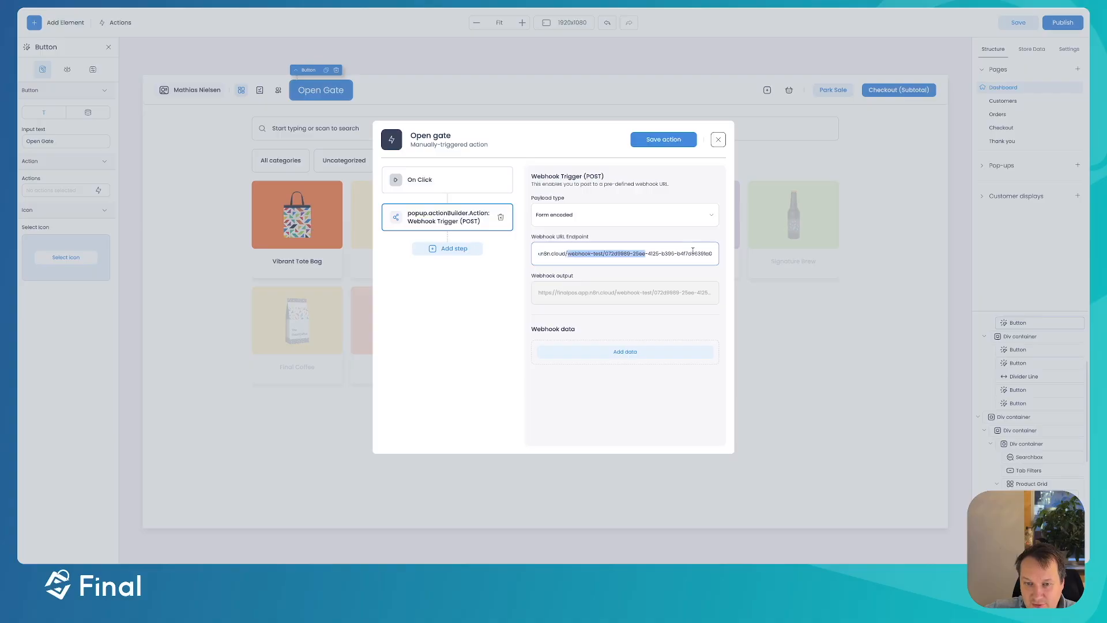
{"action": "left_click", "coordinate": [704, 257]}
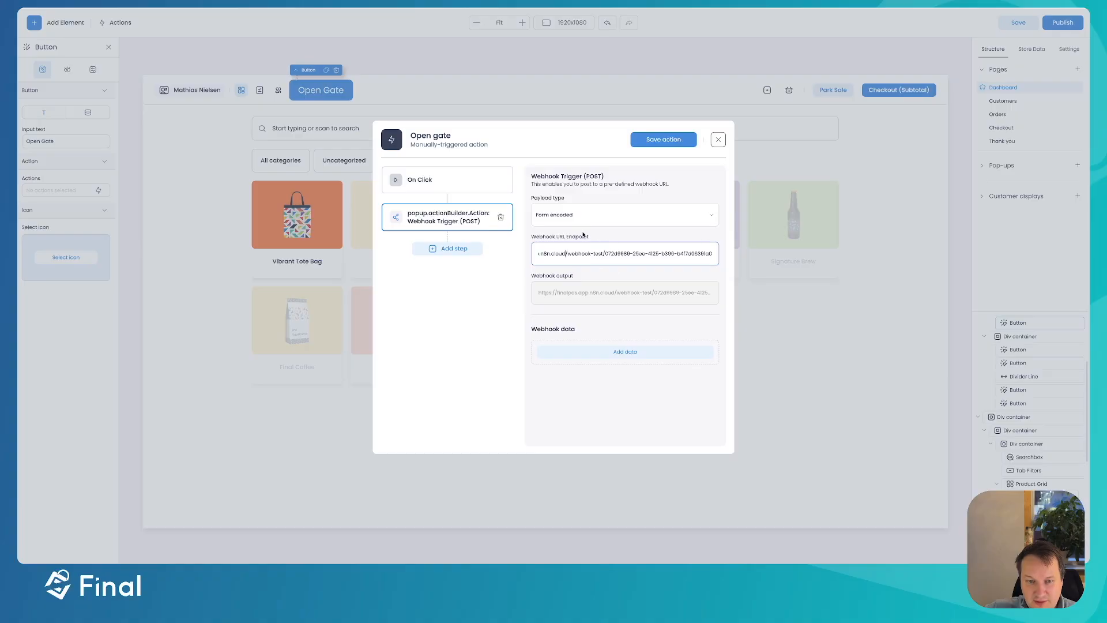
- Keep Form encoded as the payload type and add an empty data entry
{"action": "left_click", "coordinate": [565, 215]}
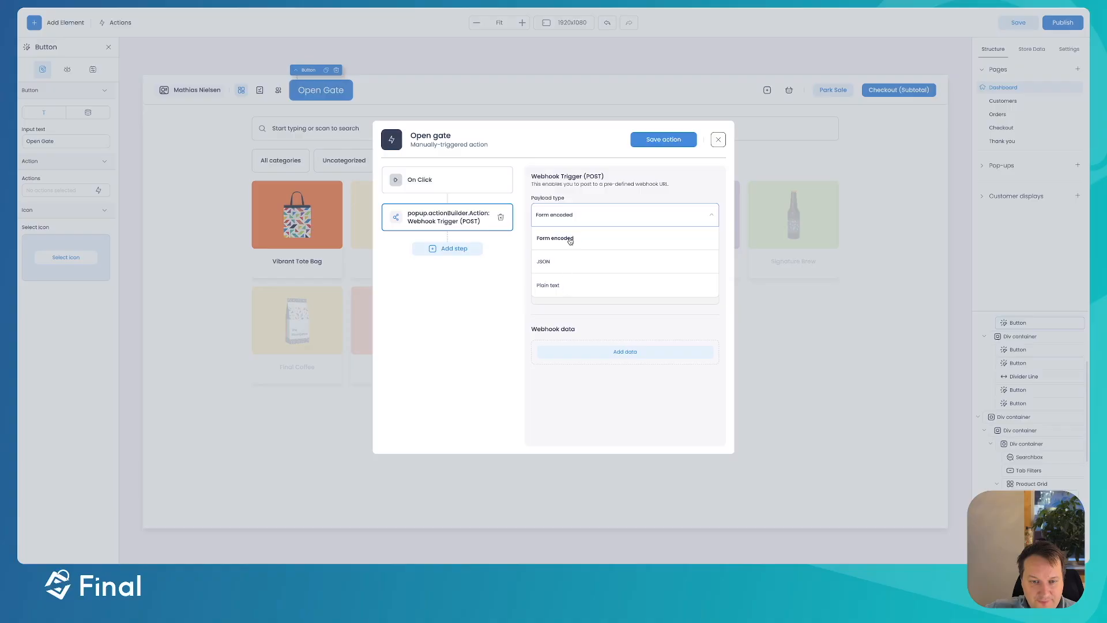
{"action": "left_click", "coordinate": [571, 212]}
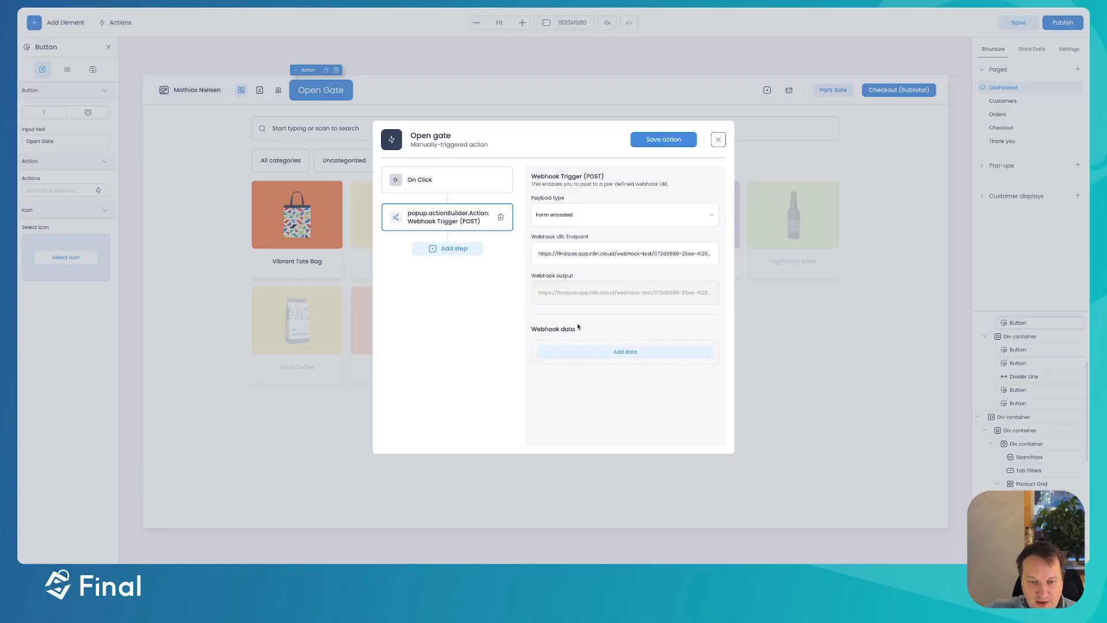
{"action": "left_click", "coordinate": [584, 352]}
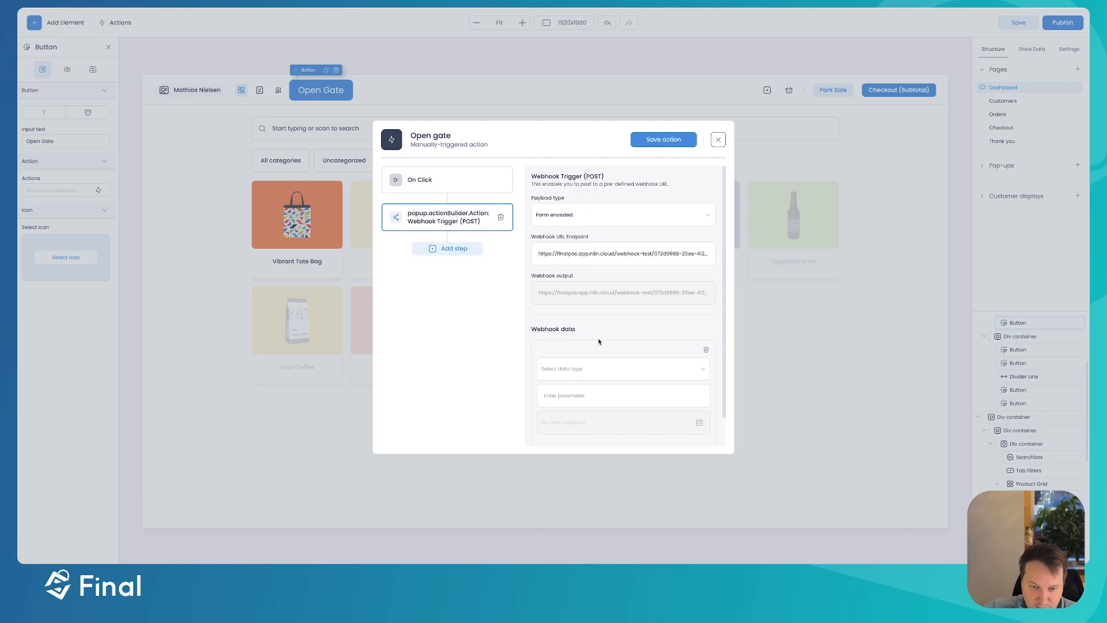
- Make the data entry a Custom entry with parameter 'Gate' and value 'open'
{"action": "left_click", "coordinate": [576, 370]}
{"action": "scroll", "coordinate": [580, 395], "scroll_direction": "down", "scroll_amount": 3}
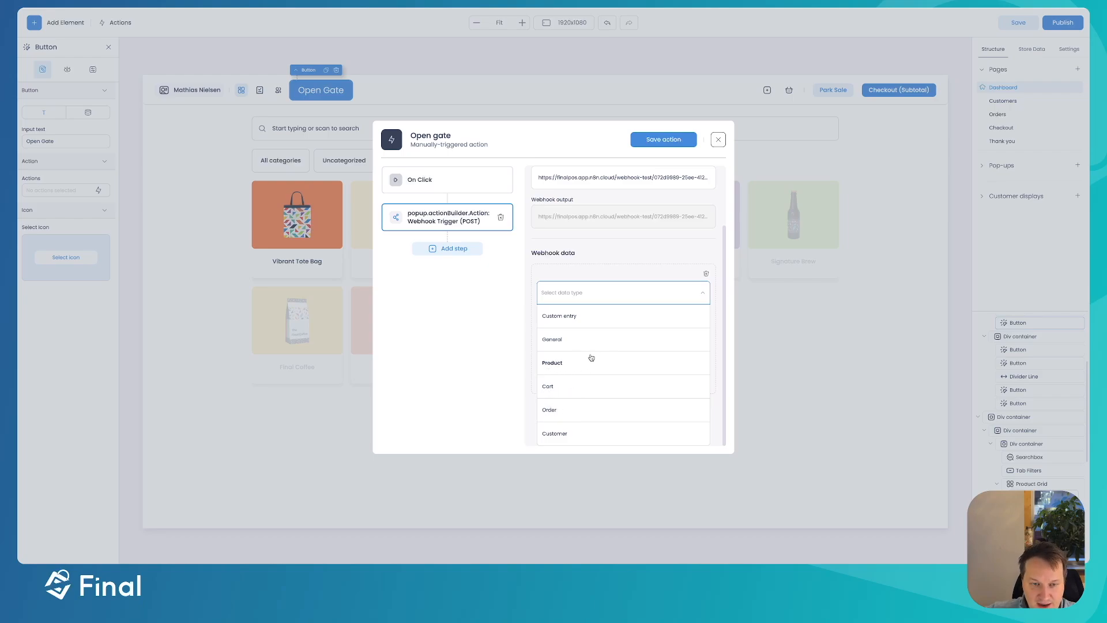
{"action": "left_click", "coordinate": [619, 316]}
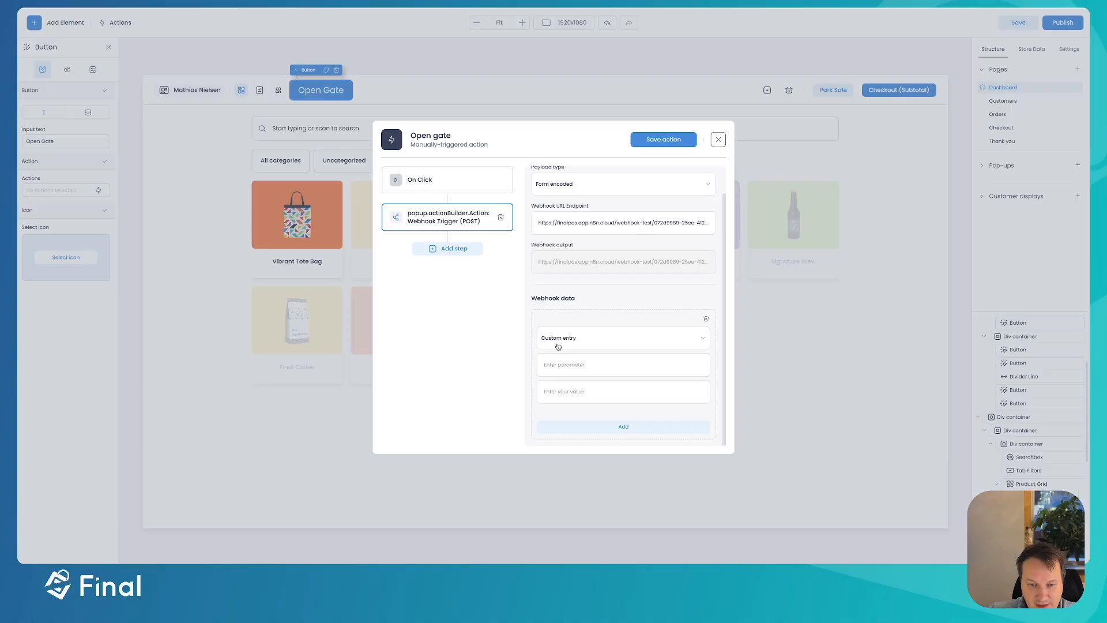
{"action": "left_click", "coordinate": [576, 363]}
{"action": "type", "text": "Gate"}
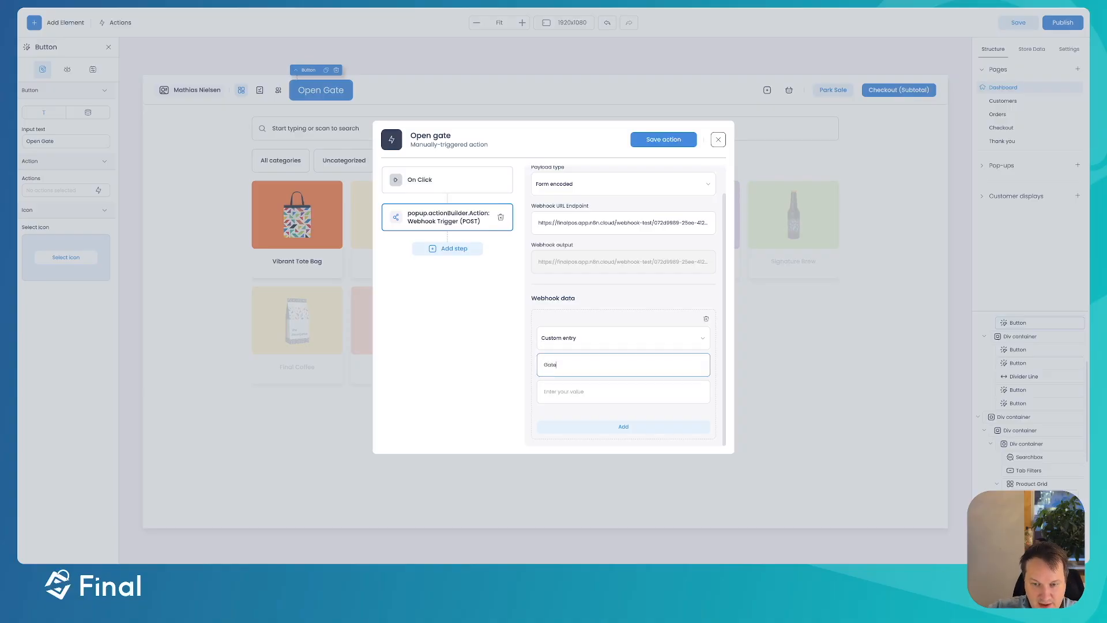
{"action": "key", "text": "Tab"}
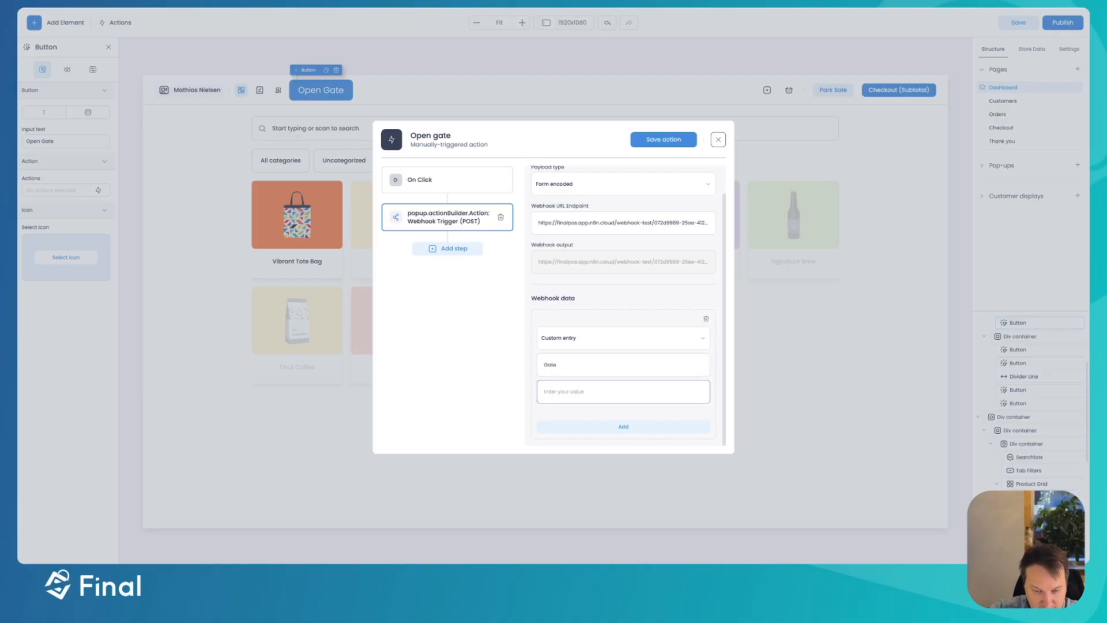
{"action": "type", "text": "open"}
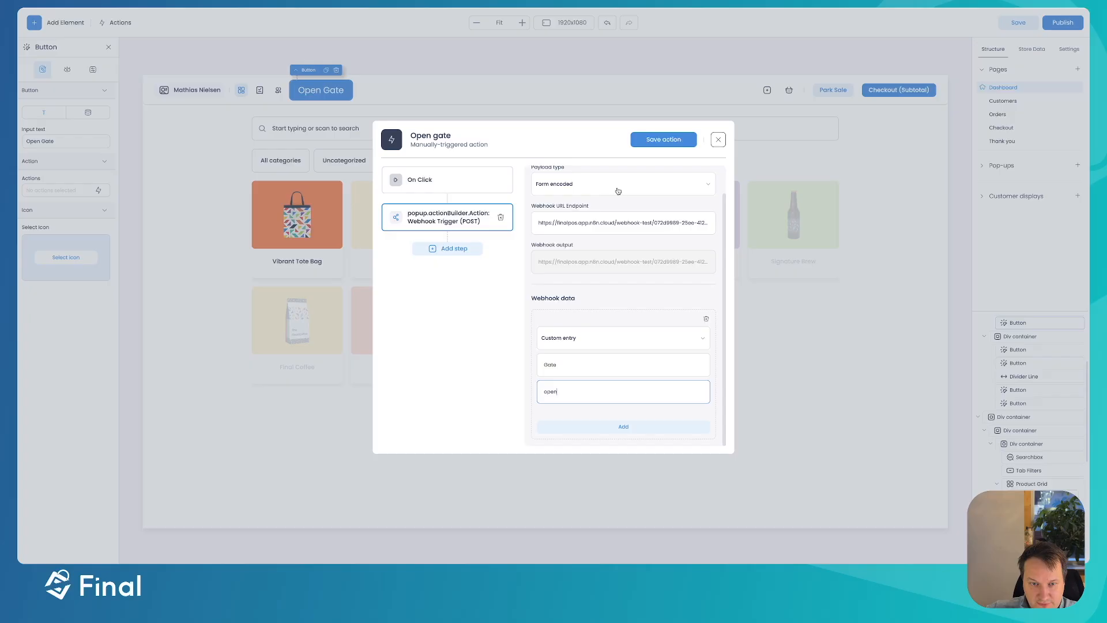
{"action": "scroll", "coordinate": [603, 388], "scroll_direction": "up", "scroll_amount": 1}
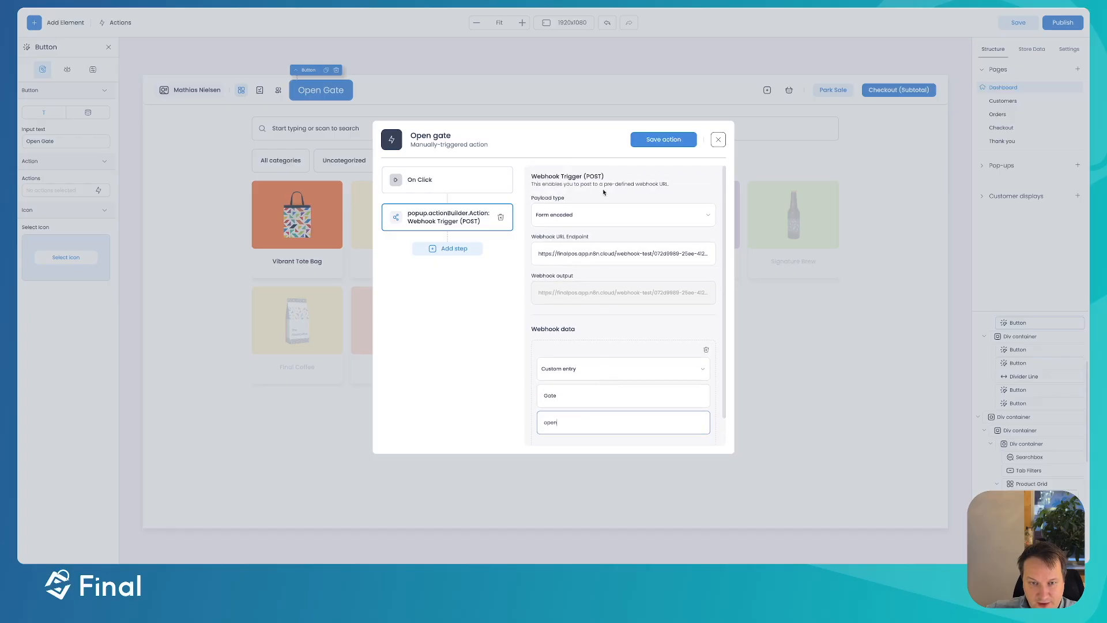
{"action": "scroll", "coordinate": [586, 395], "scroll_direction": "down", "scroll_amount": 1}
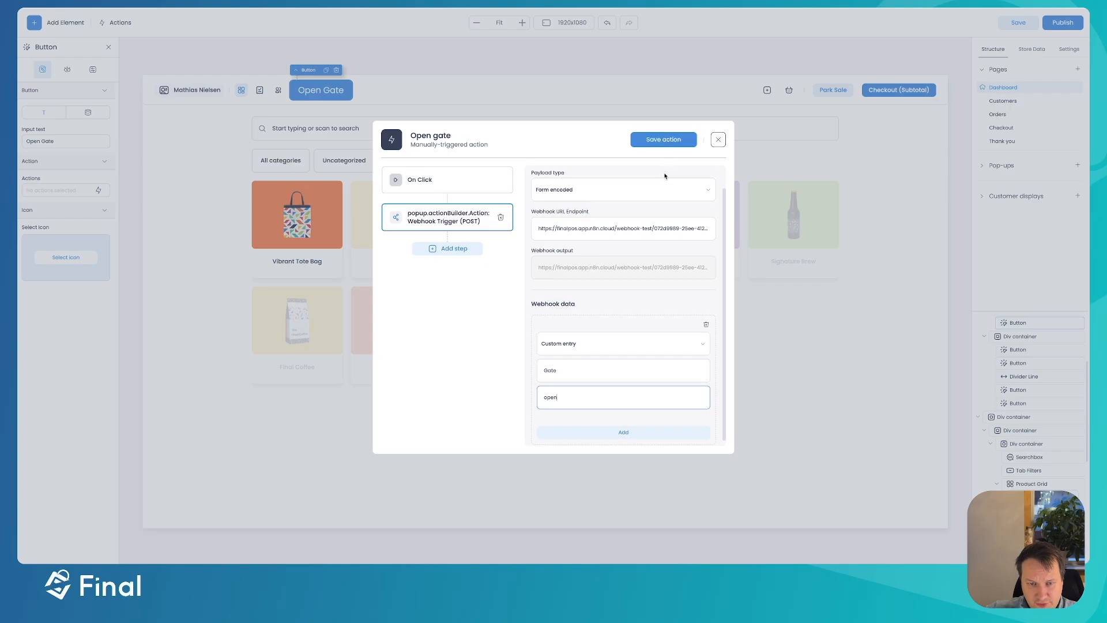
{"action": "scroll", "coordinate": [600, 315], "scroll_direction": "up", "scroll_amount": 1}
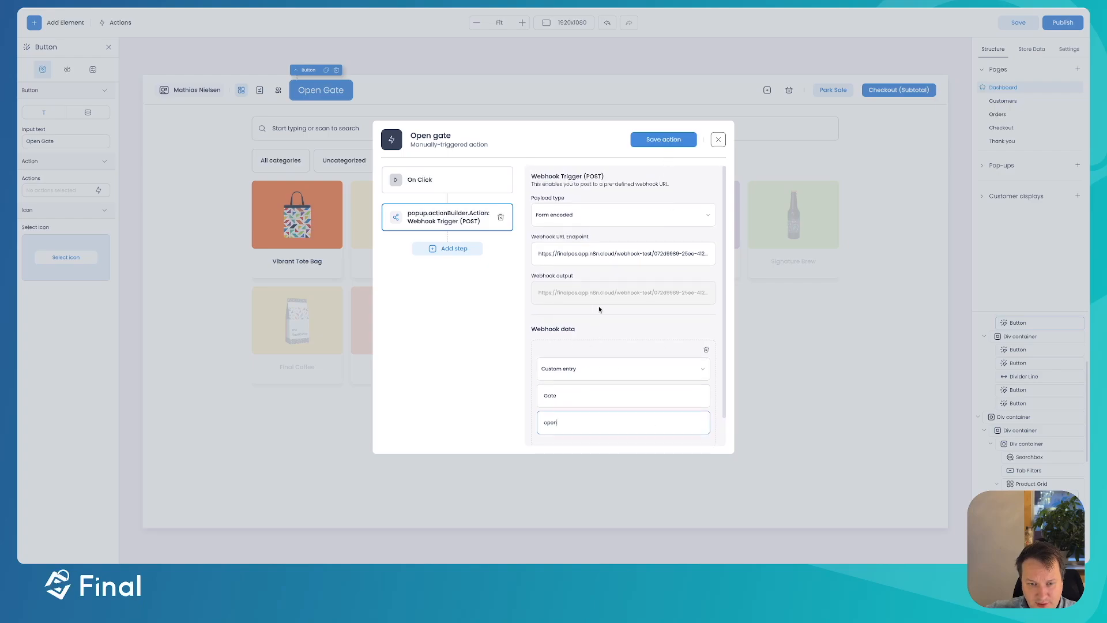
{"action": "scroll", "coordinate": [604, 284], "scroll_direction": "down", "scroll_amount": 1}
{"action": "scroll", "coordinate": [604, 282], "scroll_direction": "up", "scroll_amount": 1}
- Save the Open gate action, close the Actions list, then save and publish the build
{"action": "left_click", "coordinate": [663, 140]}
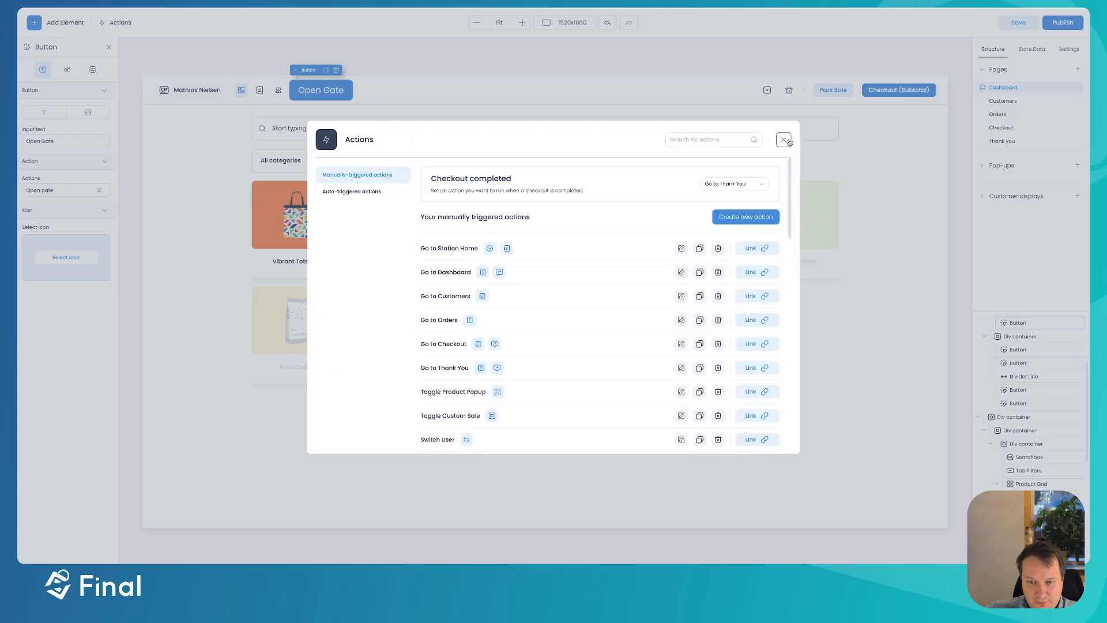
{"action": "left_click", "coordinate": [785, 140]}
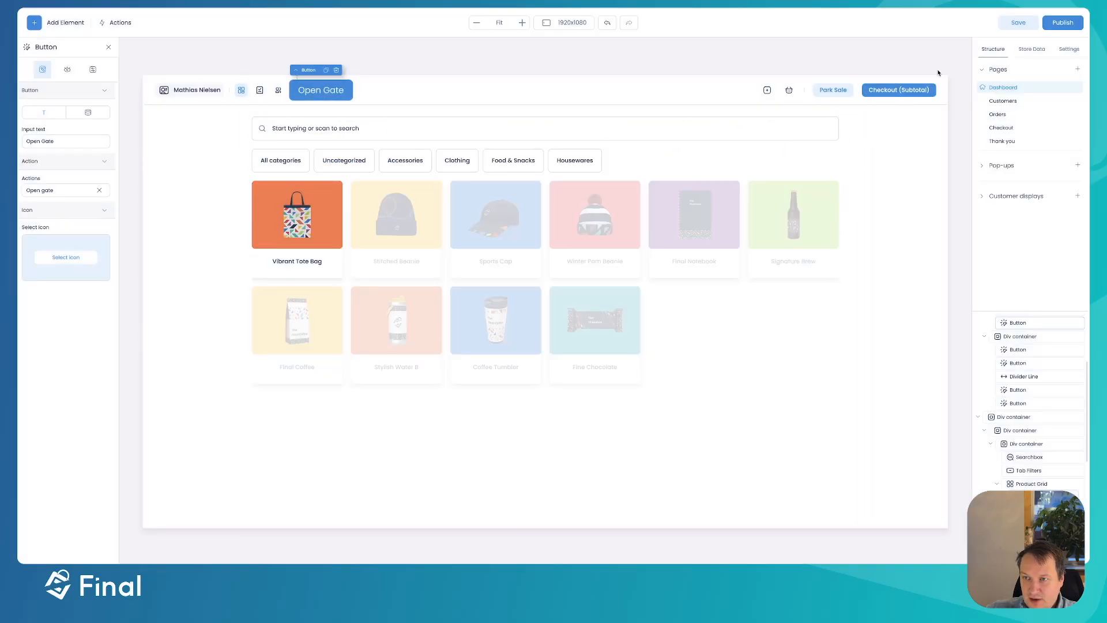
{"action": "left_click", "coordinate": [1027, 24]}
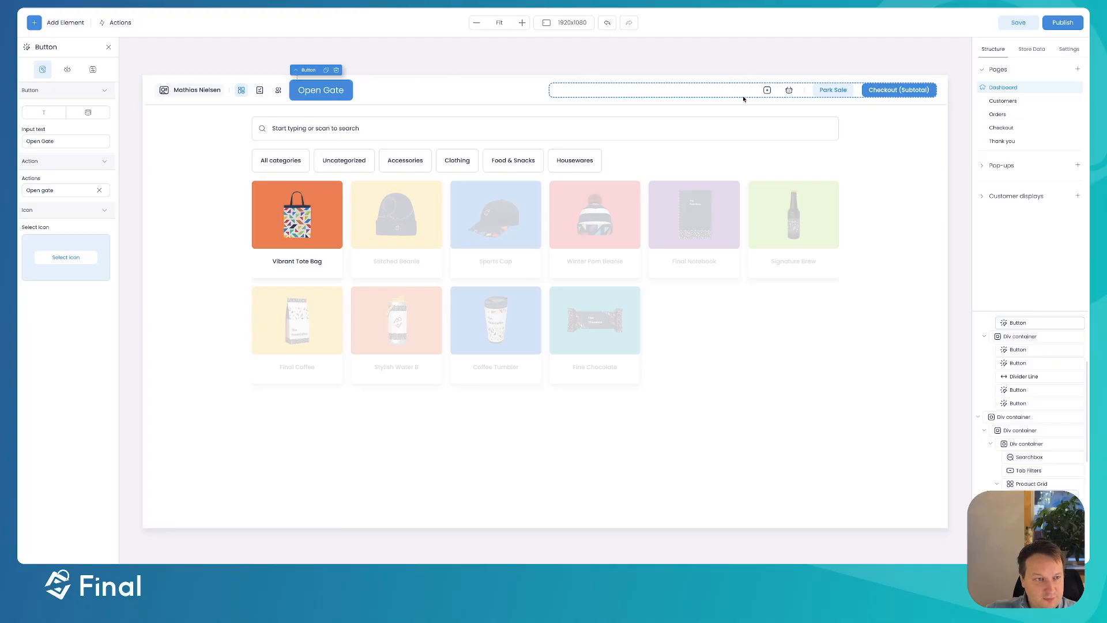
{"action": "left_click", "coordinate": [1062, 23]}
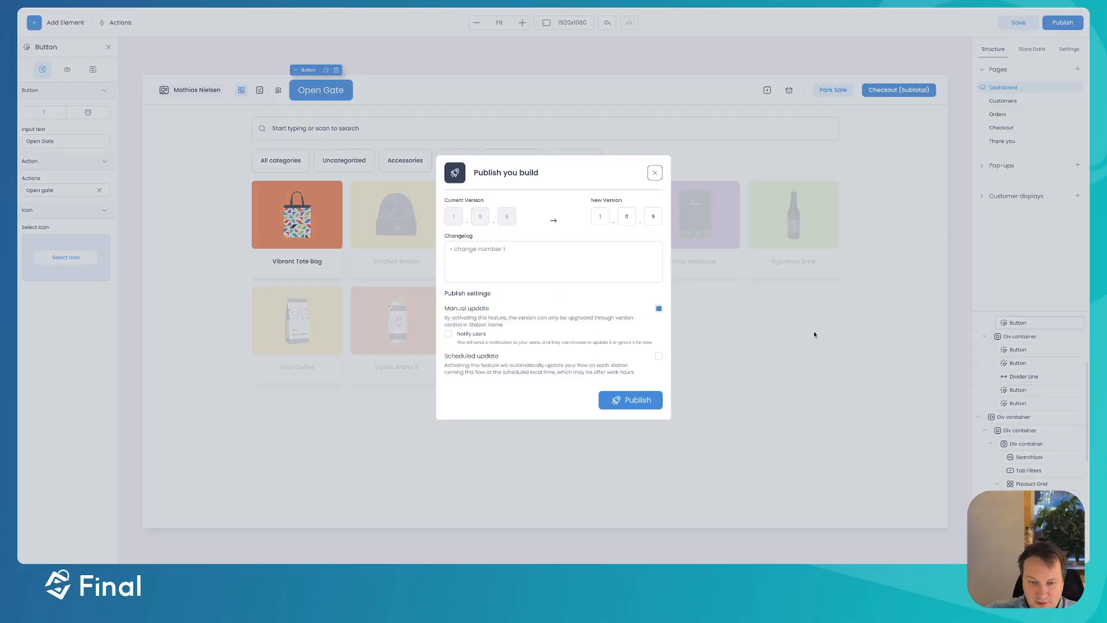
{"action": "left_click", "coordinate": [630, 400]}
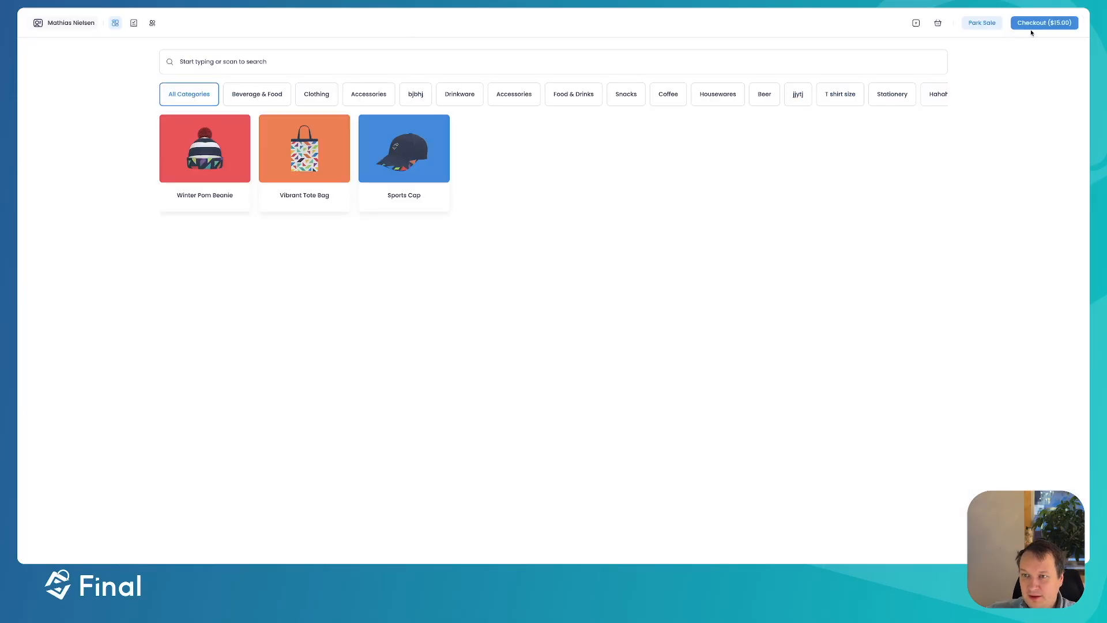
- Return to station home, upgrade to build version 1.0.9, and resume the sales session
{"action": "left_click", "coordinate": [916, 23]}
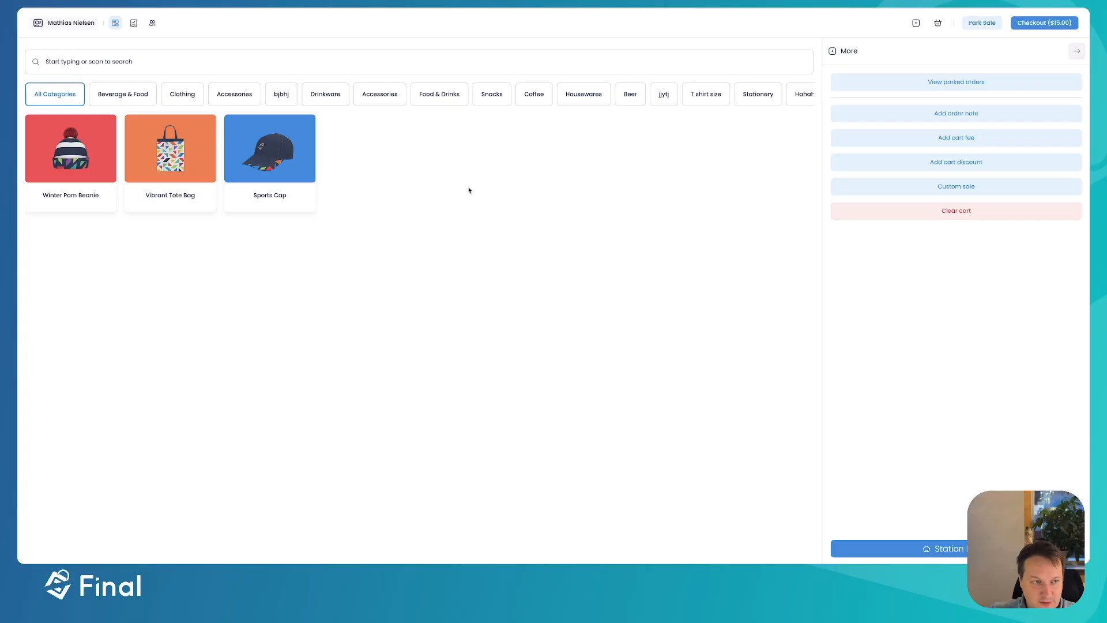
{"action": "left_click", "coordinate": [958, 552]}
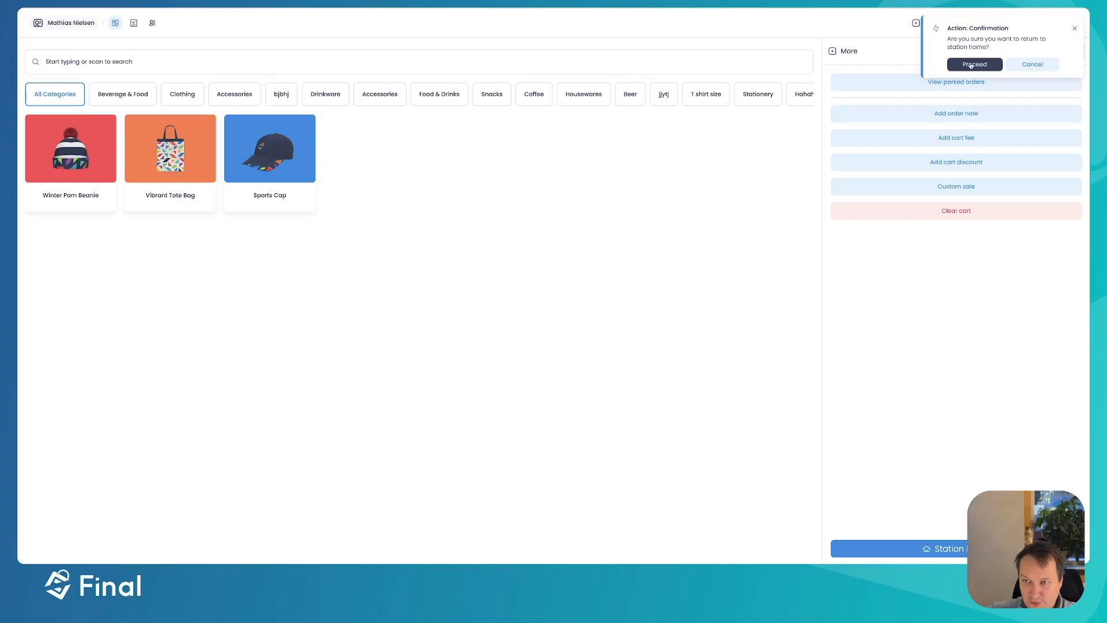
{"action": "left_click", "coordinate": [975, 67]}
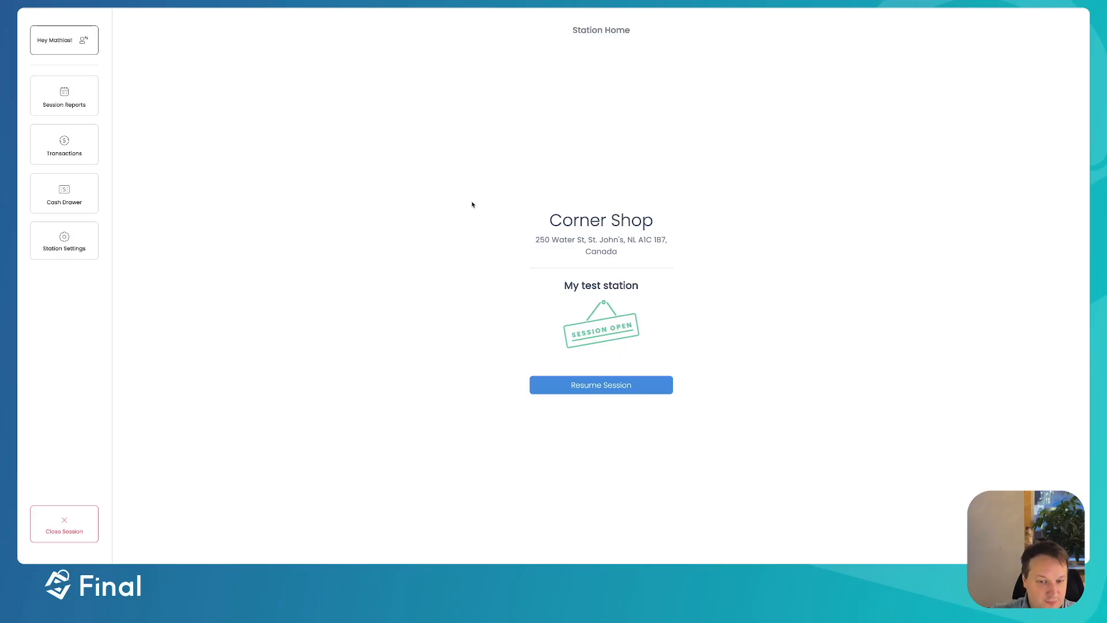
{"action": "left_click", "coordinate": [56, 246]}
{"action": "left_click", "coordinate": [407, 100]}
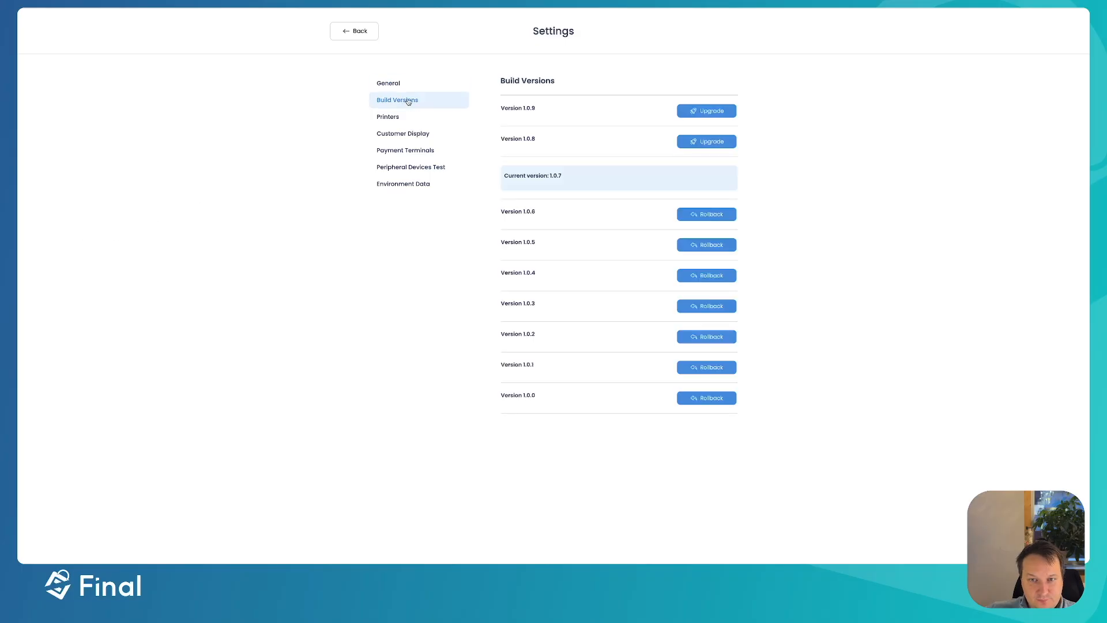
{"action": "left_click", "coordinate": [714, 110]}
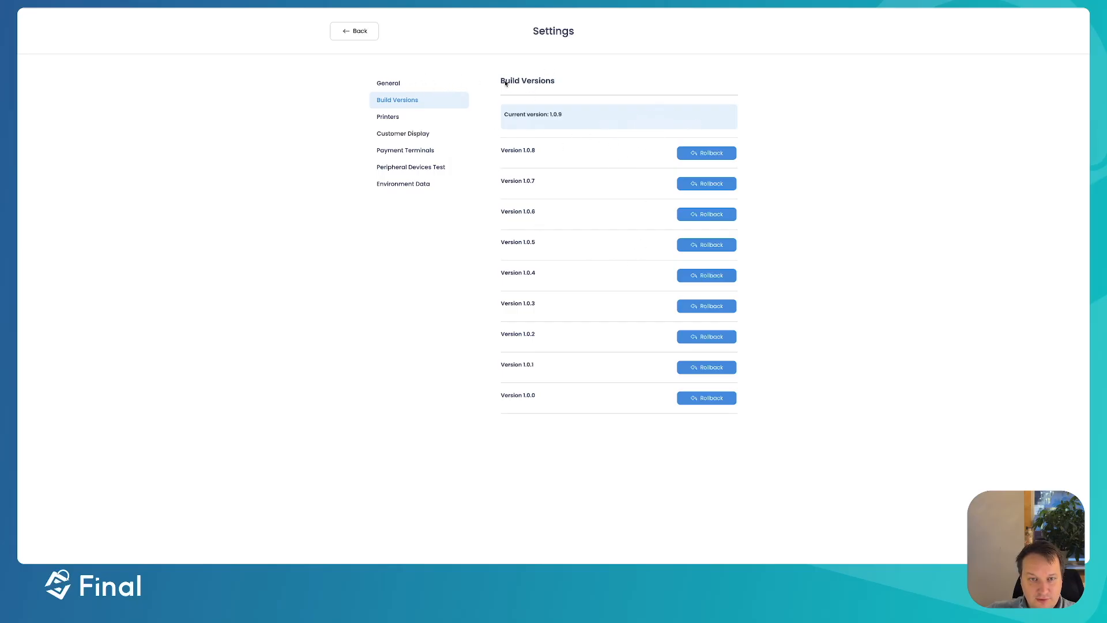
{"action": "left_click", "coordinate": [365, 36]}
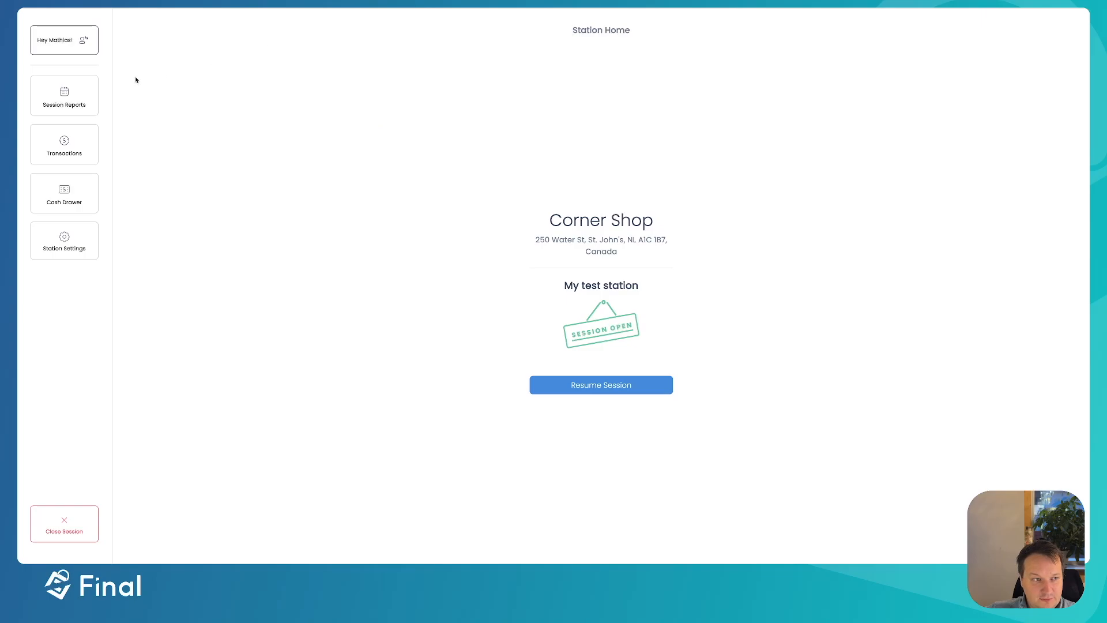
{"action": "left_click", "coordinate": [580, 384]}
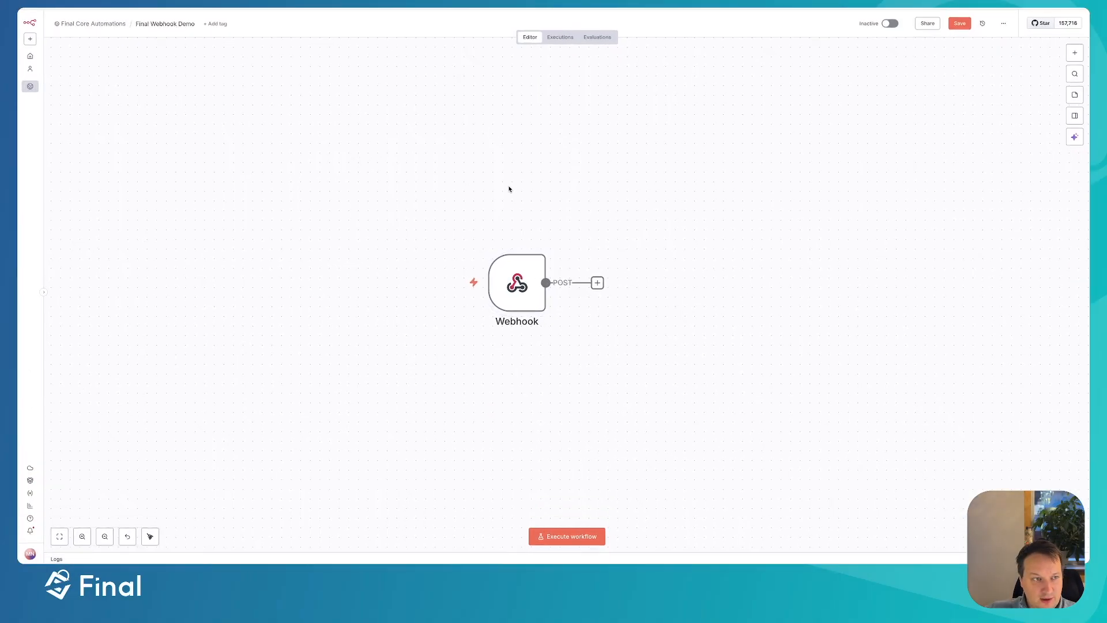
- Execute the workflow, press Open Gate in the POS, and inspect the received Gate = open data
{"action": "left_click", "coordinate": [575, 539]}
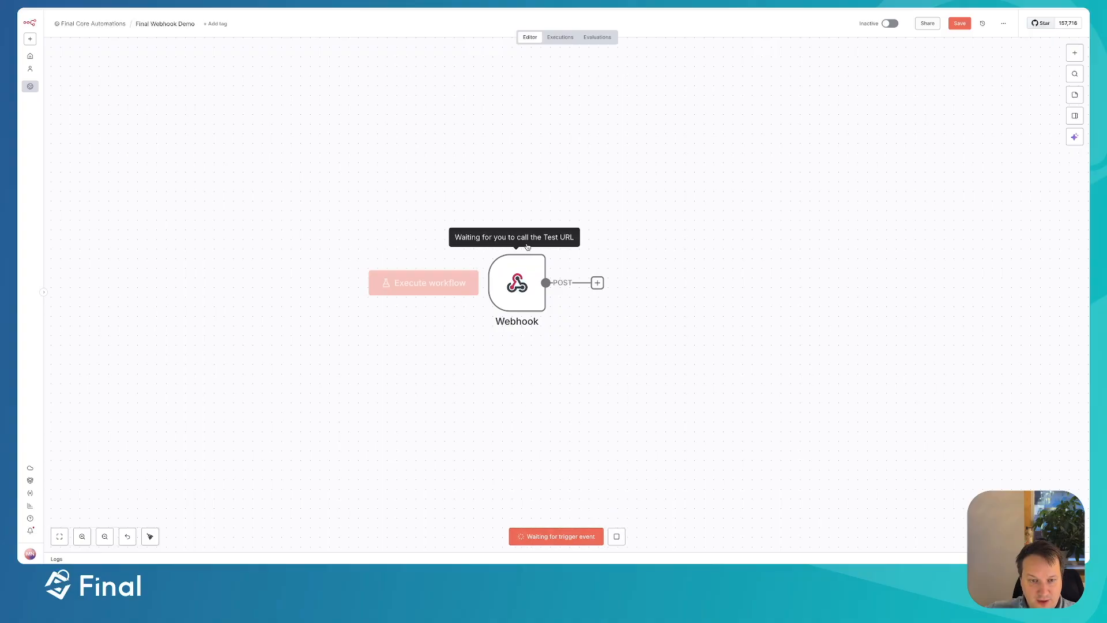
{"action": "key", "text": "ctrl+Up"}
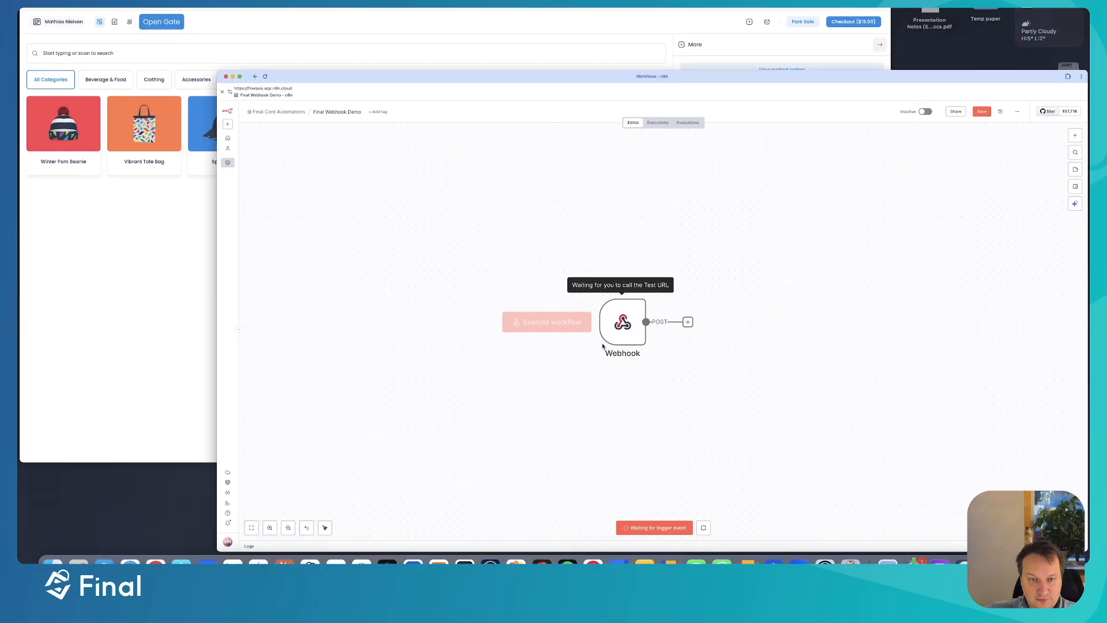
{"action": "left_click", "coordinate": [345, 123]}
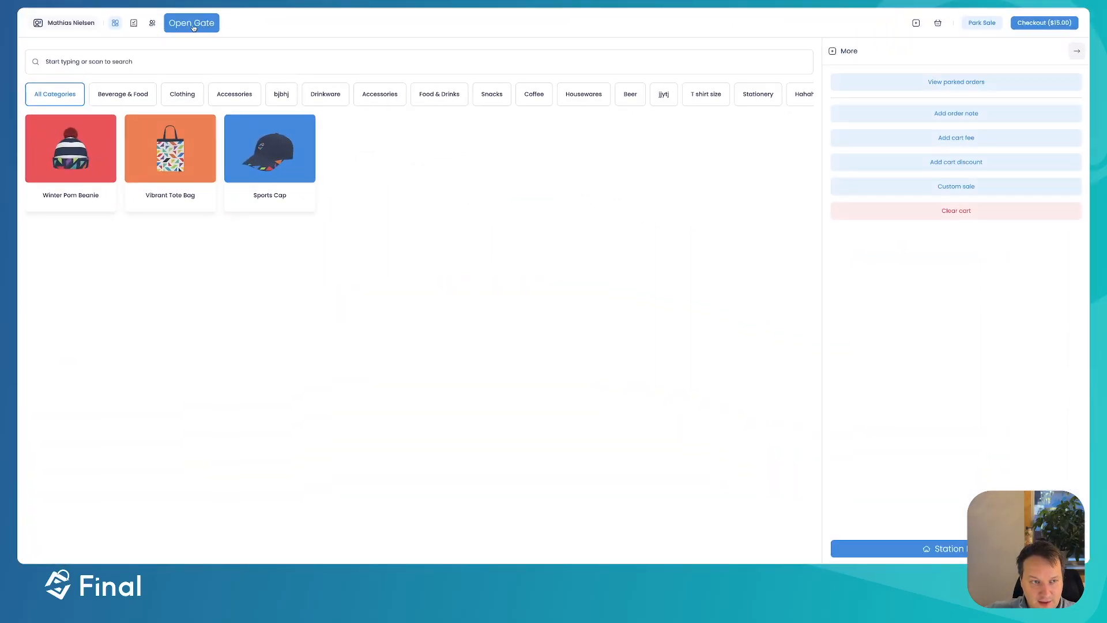
{"action": "key", "text": "ctrl+Up"}
{"action": "left_click", "coordinate": [379, 216]}
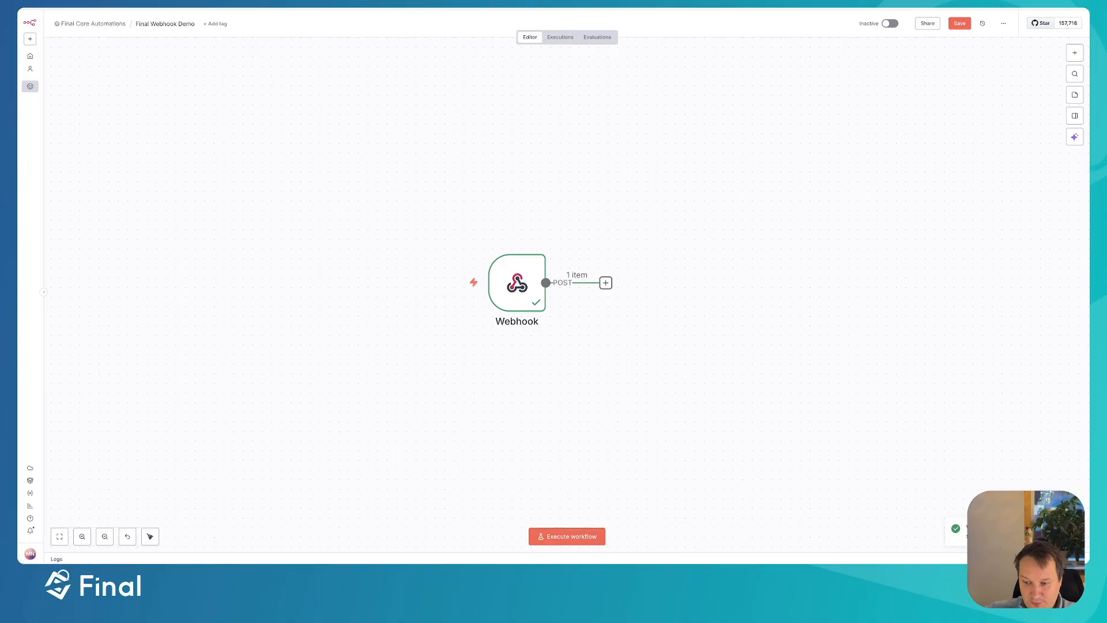
{"action": "mouse_move", "coordinate": [581, 279]}
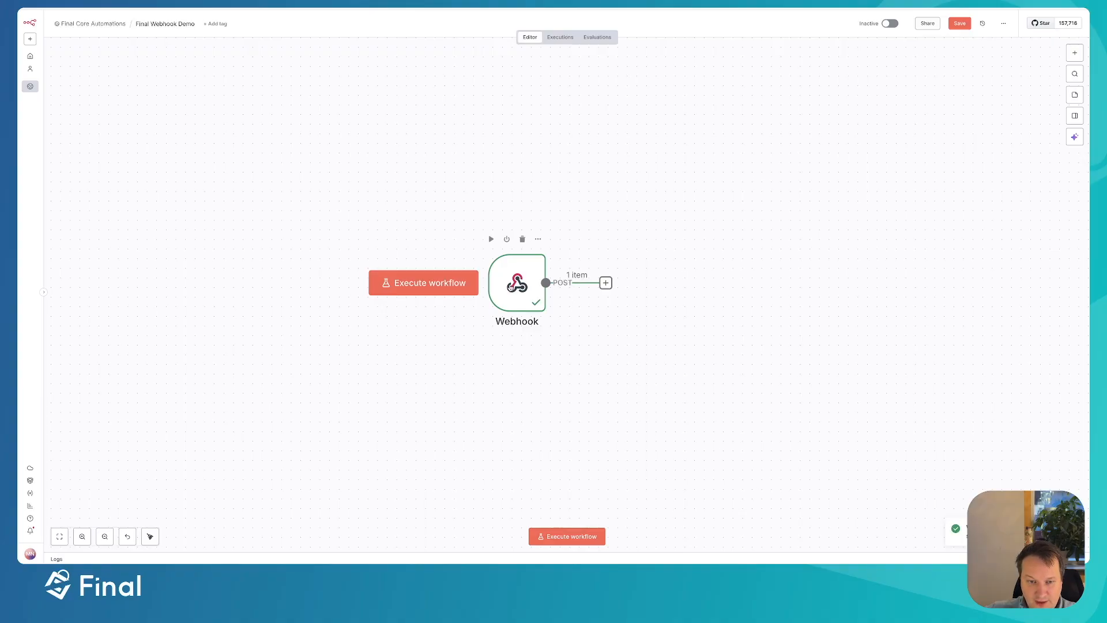
{"action": "double_click", "coordinate": [511, 287]}
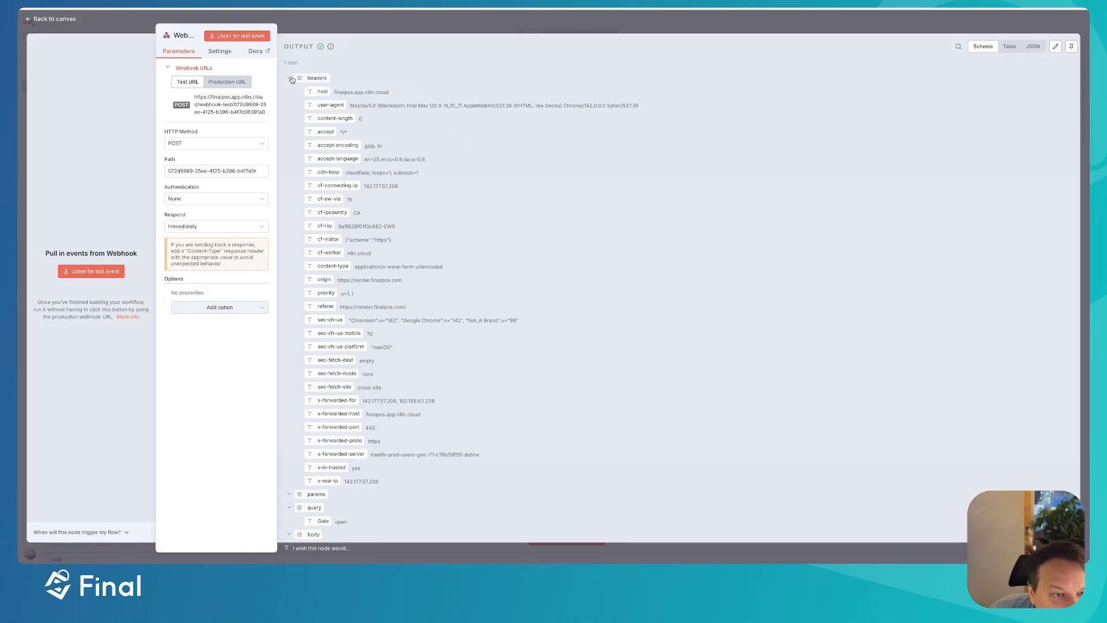
- Collapse the headers in the Webhook output, check the query Gate value is 'open', then return to the canvas
{"action": "scroll", "coordinate": [360, 94], "scroll_direction": "down", "scroll_amount": 1}
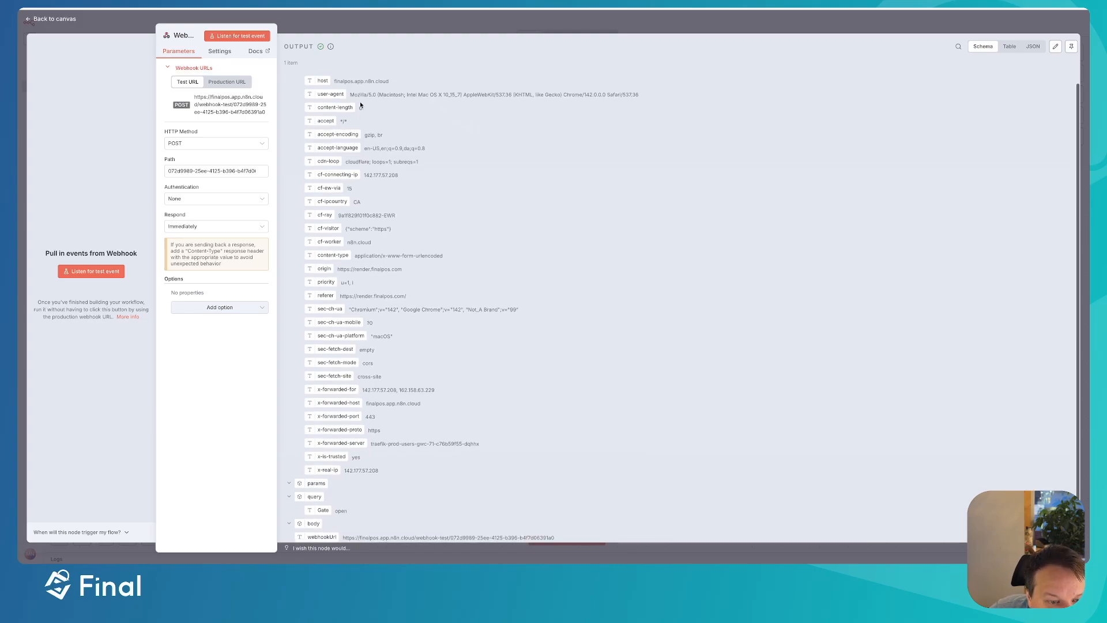
{"action": "scroll", "coordinate": [341, 101], "scroll_direction": "up", "scroll_amount": 1}
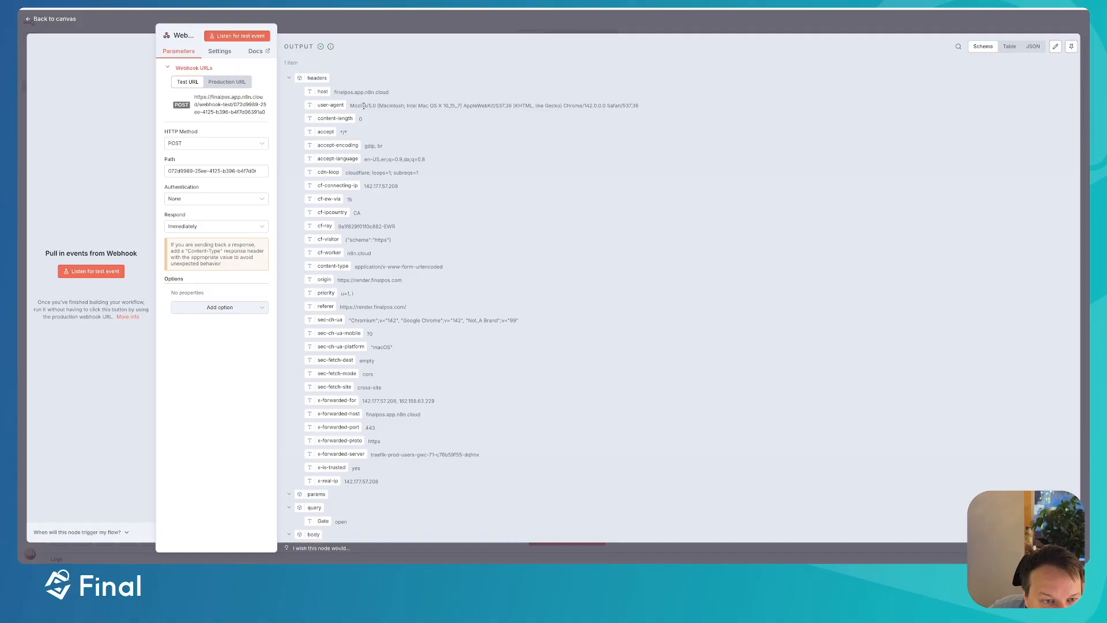
{"action": "scroll", "coordinate": [363, 105], "scroll_direction": "down", "scroll_amount": 1}
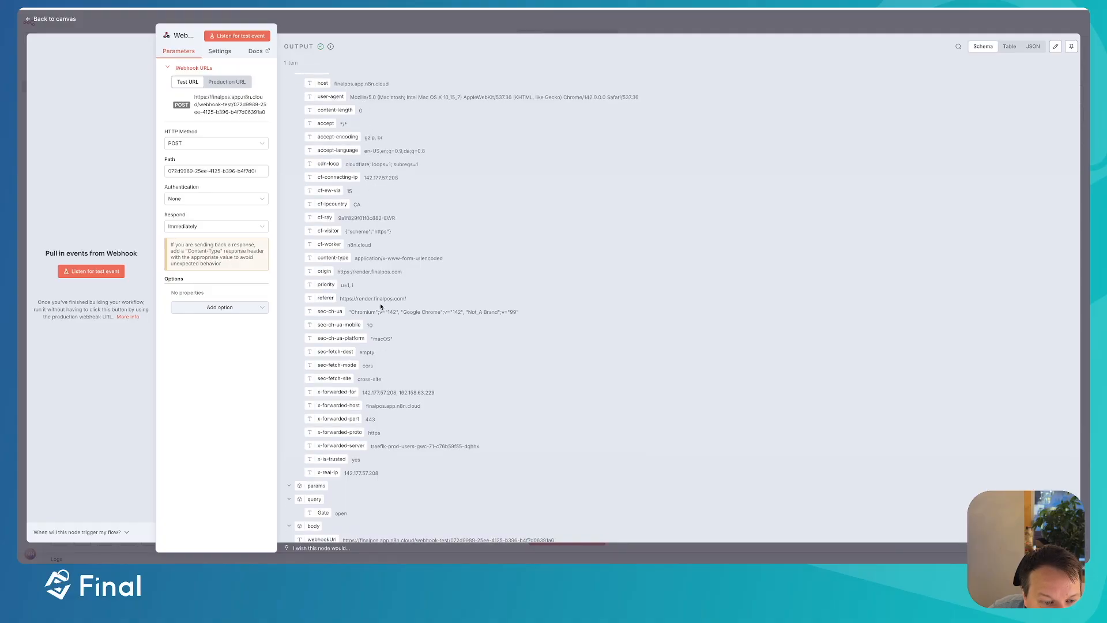
{"action": "scroll", "coordinate": [319, 115], "scroll_direction": "up", "scroll_amount": 1}
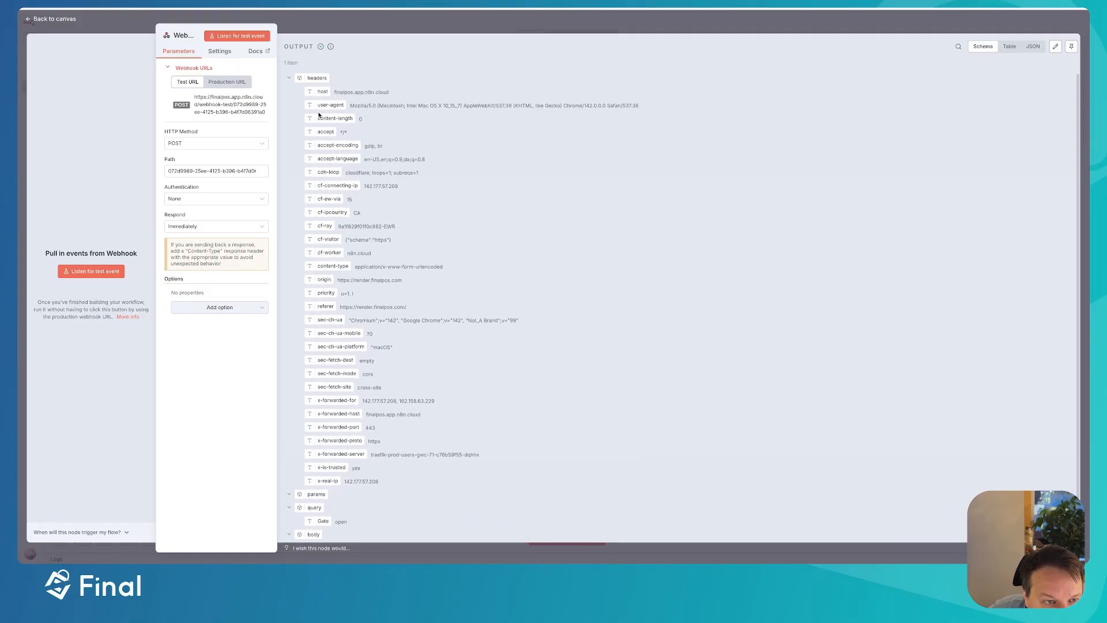
{"action": "left_click", "coordinate": [289, 79]}
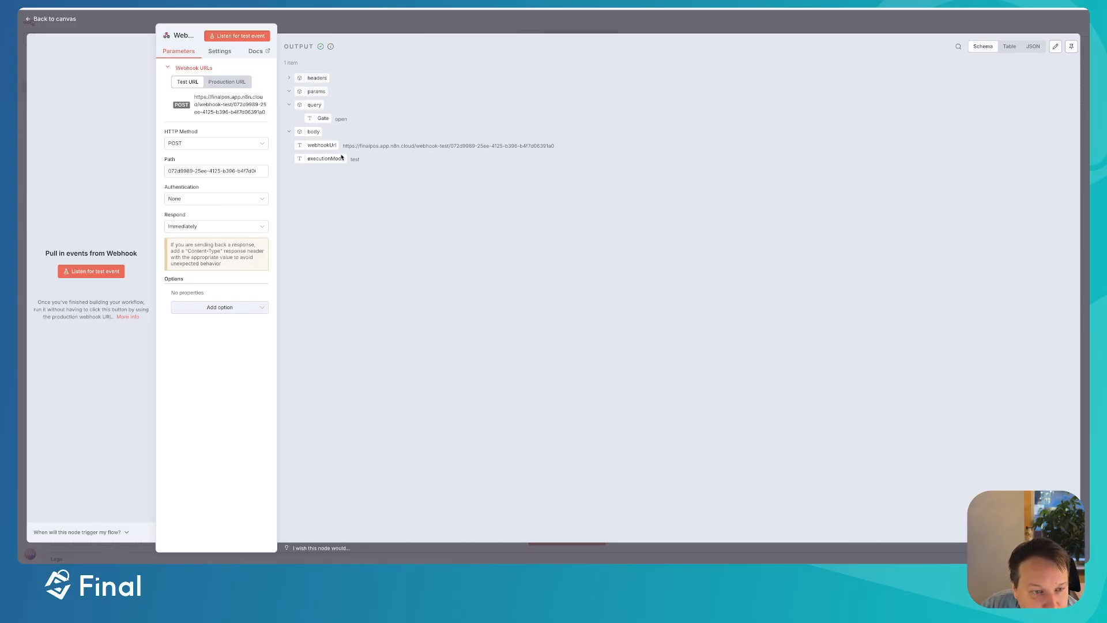
{"action": "double_click", "coordinate": [319, 119]}
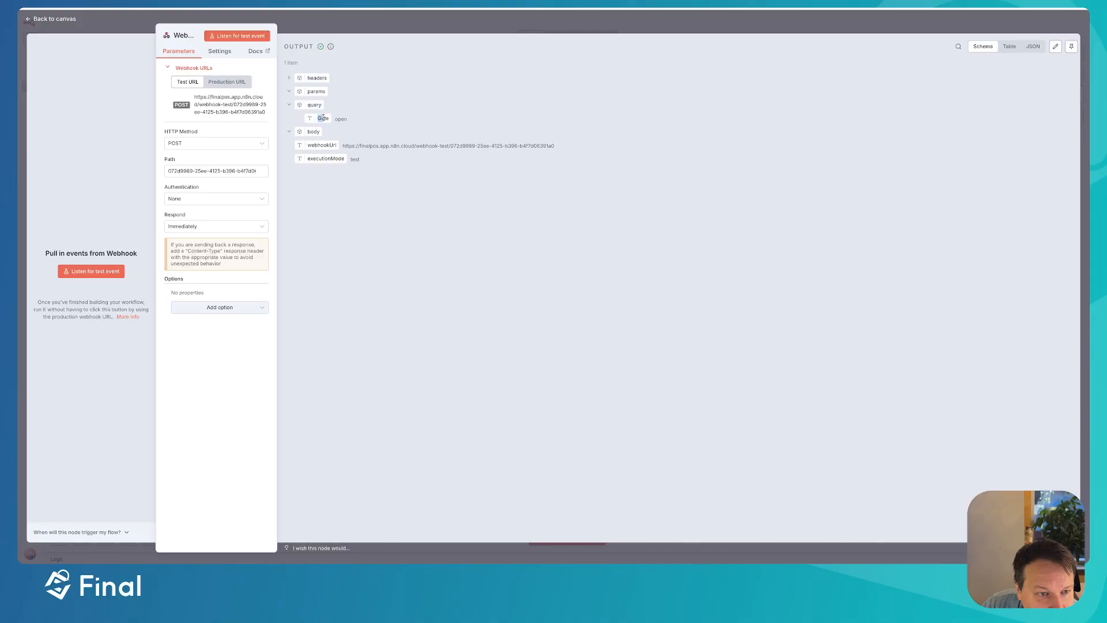
{"action": "left_click_drag", "start_coordinate": [339, 120], "coordinate": [368, 123]}
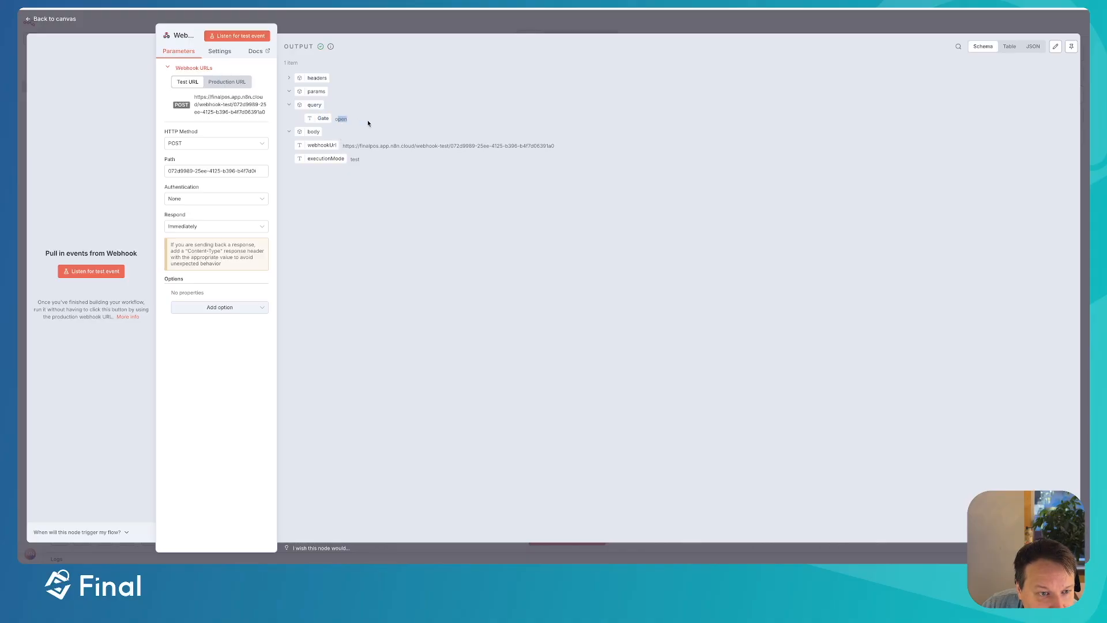
{"action": "left_click", "coordinate": [411, 30]}
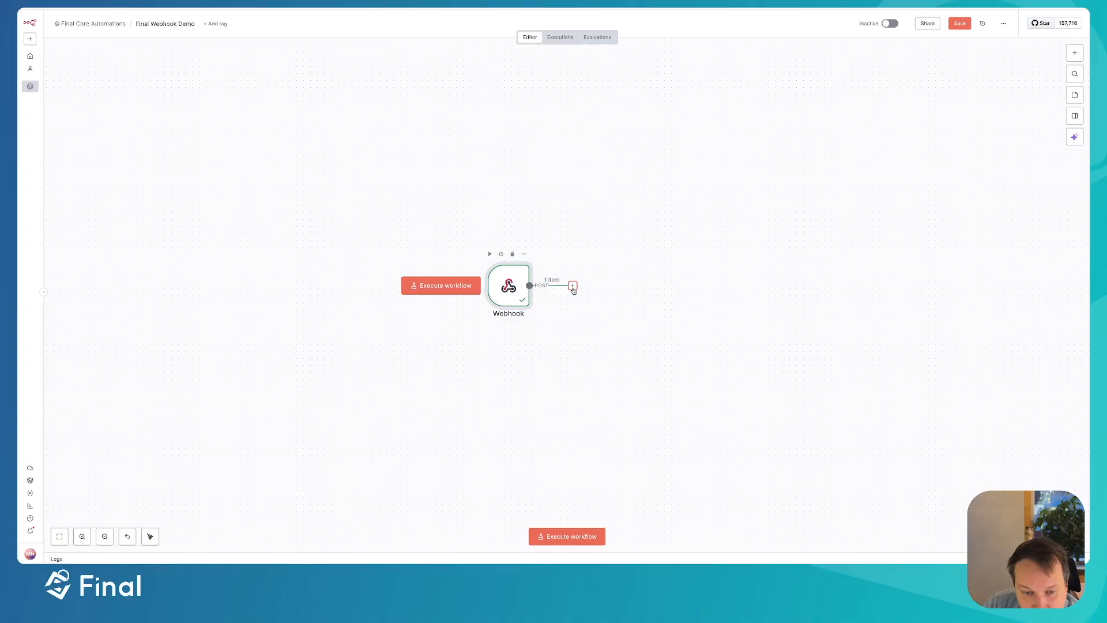
{"action": "left_click", "coordinate": [572, 286]}
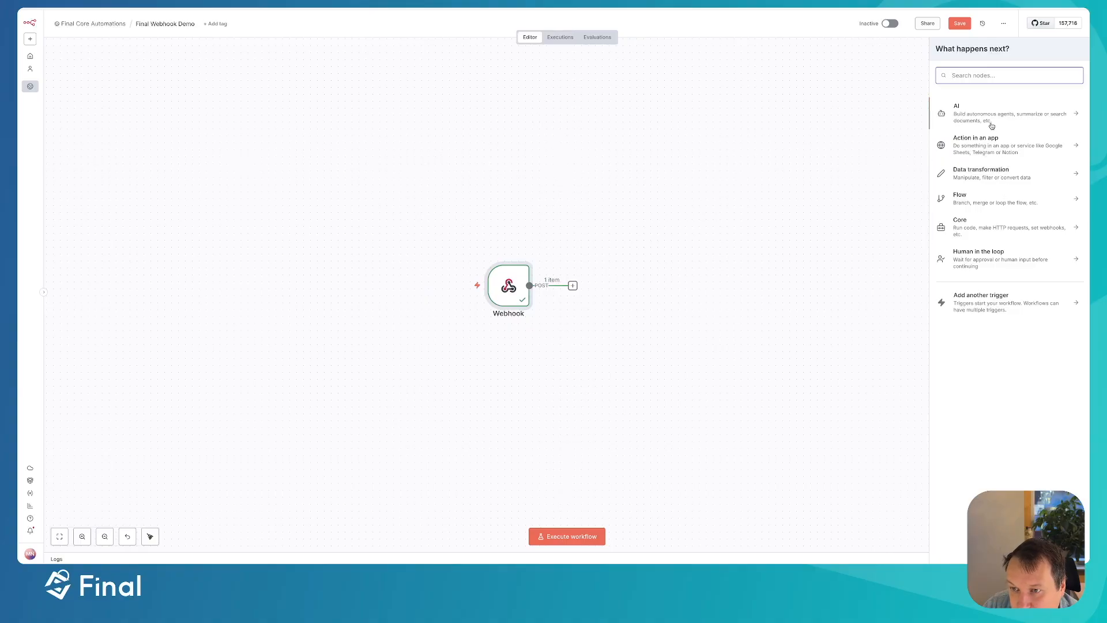
{"action": "type", "text": "htt"}
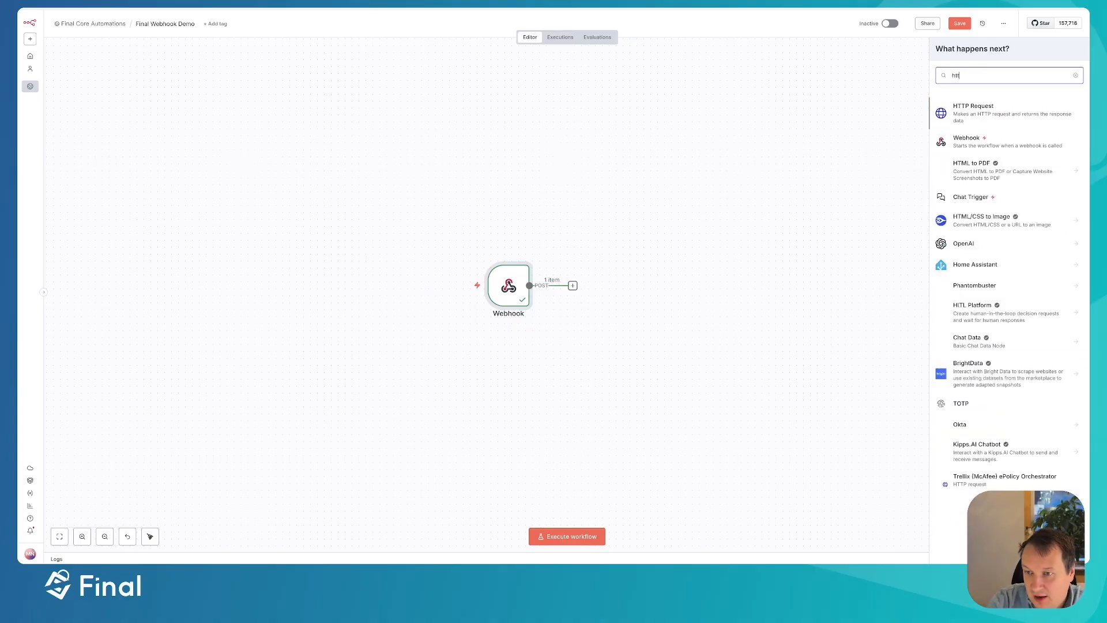
{"action": "left_click", "coordinate": [996, 110]}
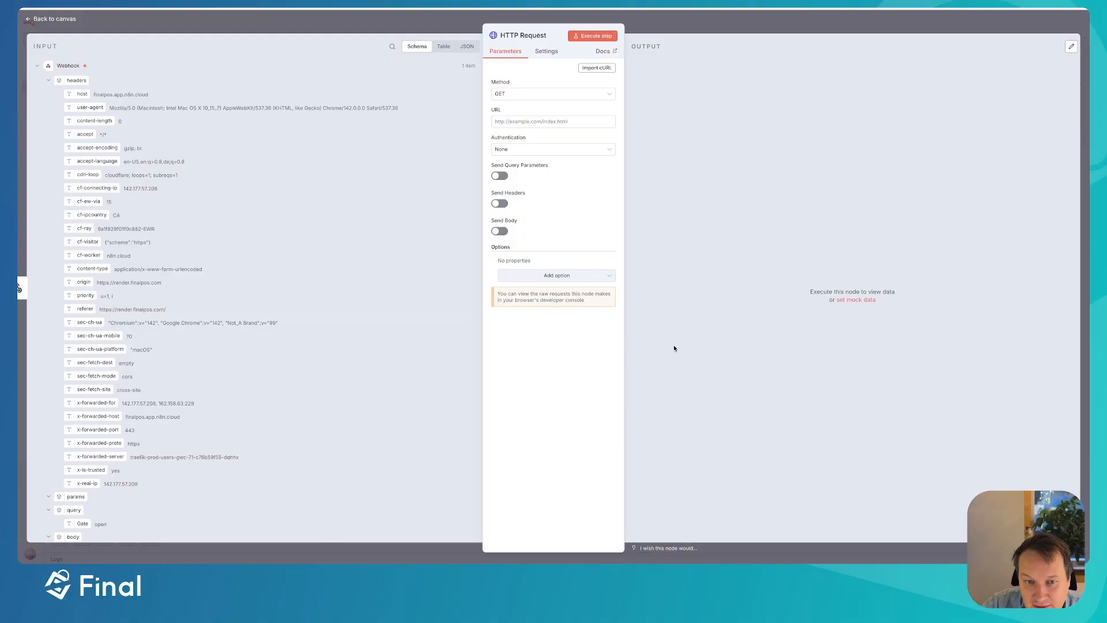
{"action": "left_click", "coordinate": [685, 11]}
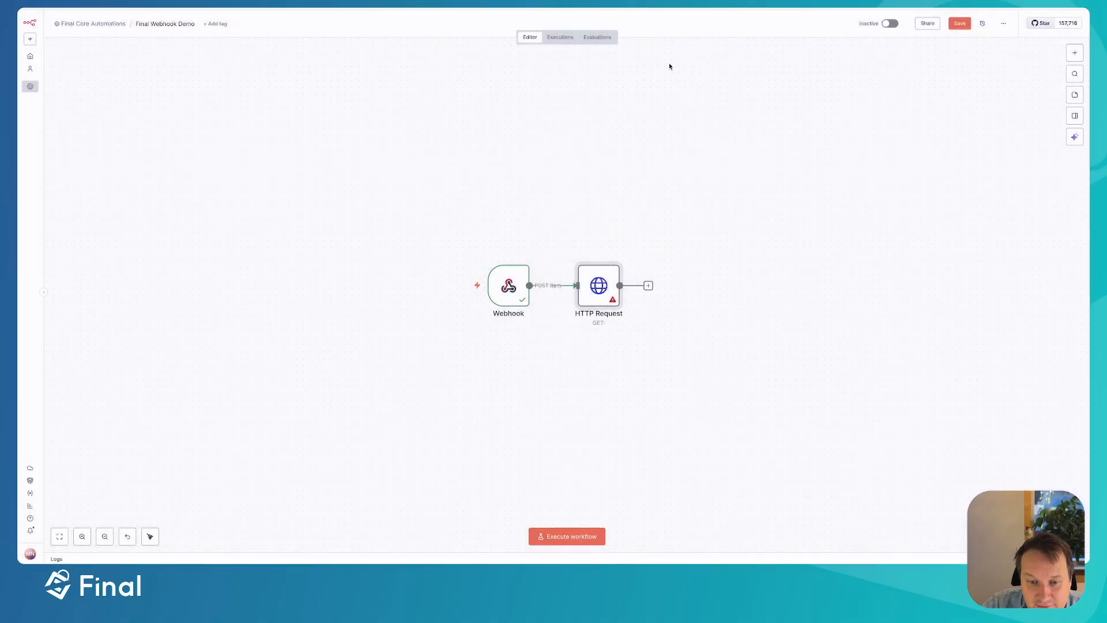
{"action": "double_click", "coordinate": [601, 296]}
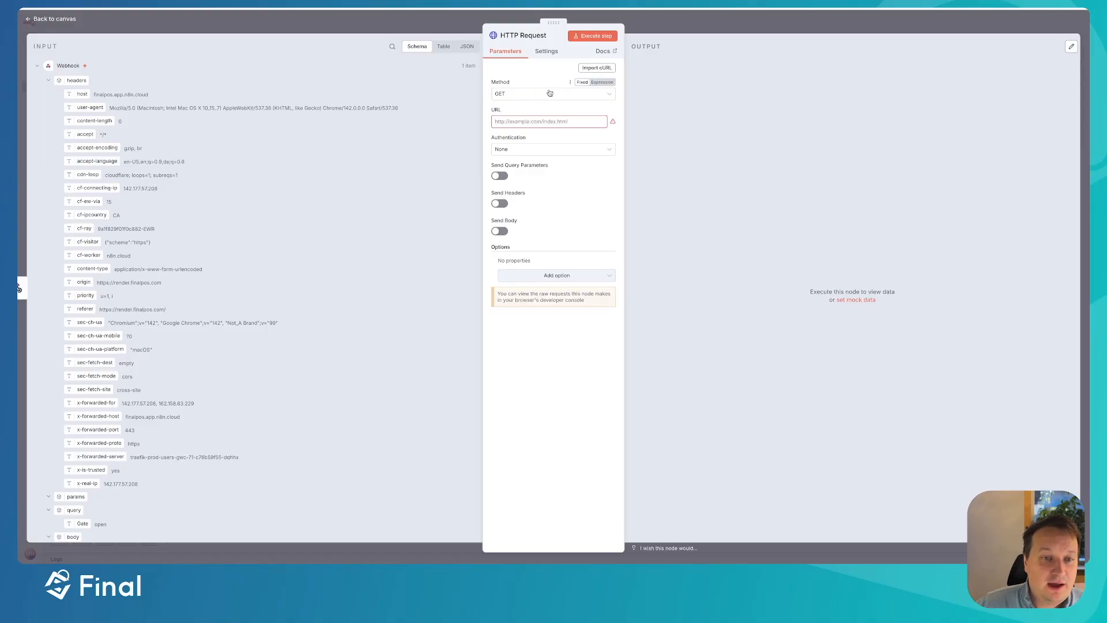
{"action": "left_click", "coordinate": [649, 26]}
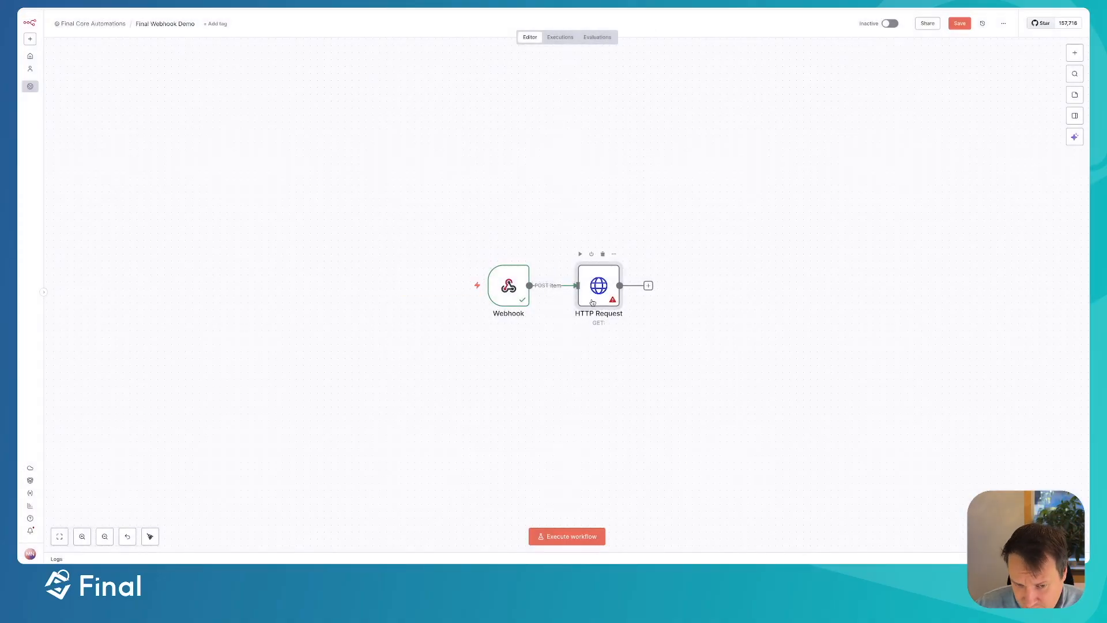
{"action": "left_click_drag", "start_coordinate": [594, 285], "coordinate": [671, 285]}
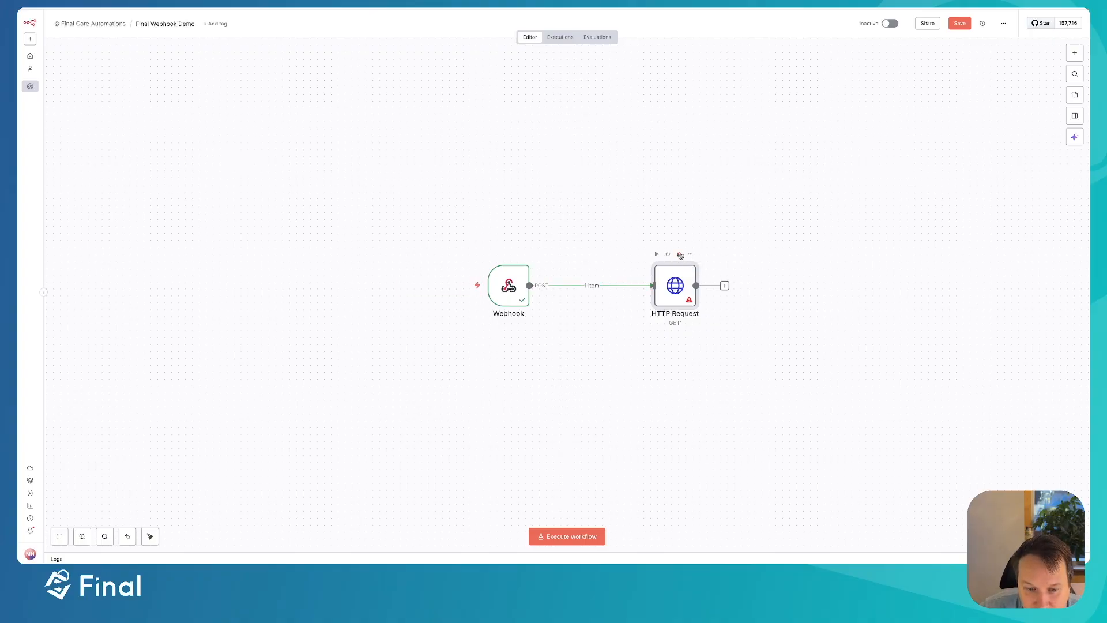
{"action": "left_click", "coordinate": [680, 254]}
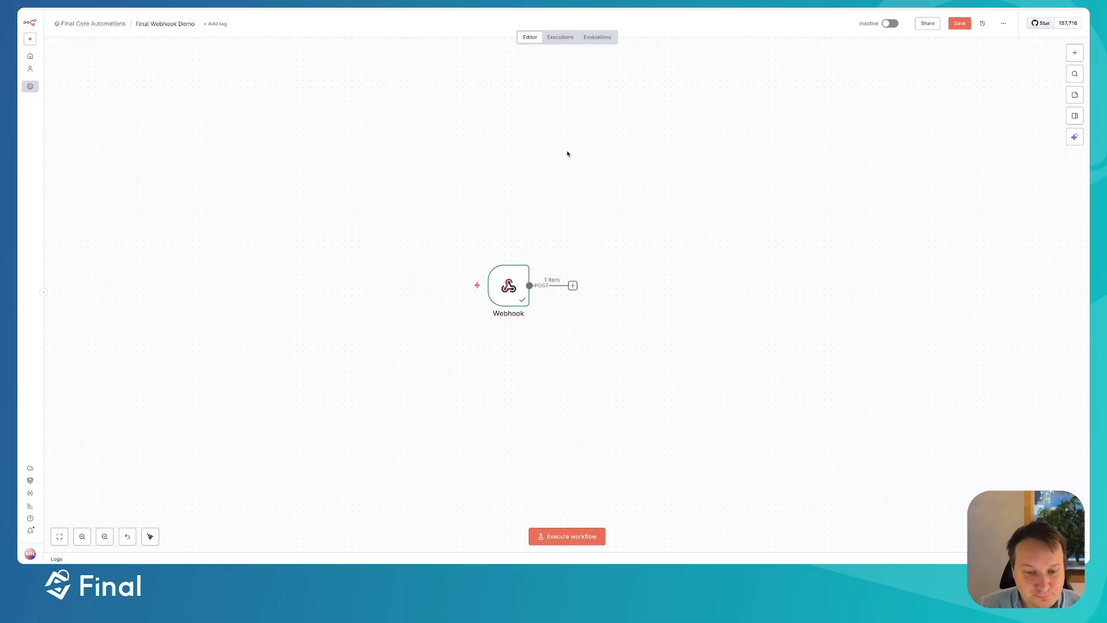
{"action": "key", "text": "ctrl+Up"}
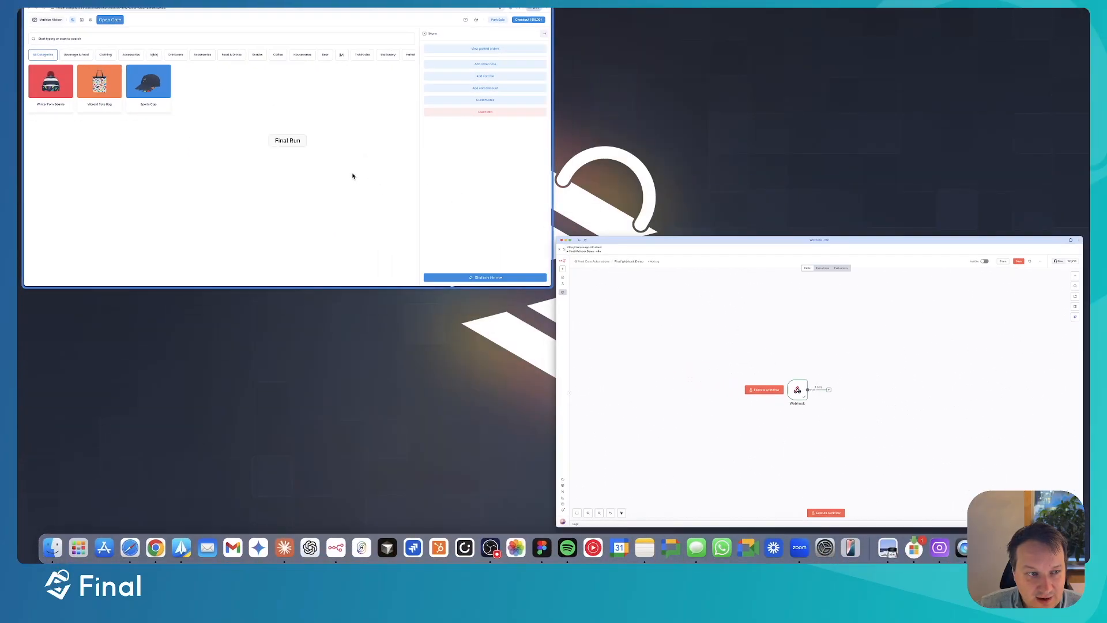
- On the Final POS Customers page, place a new button below Add notes and start a new action
{"action": "left_click", "coordinate": [352, 176]}
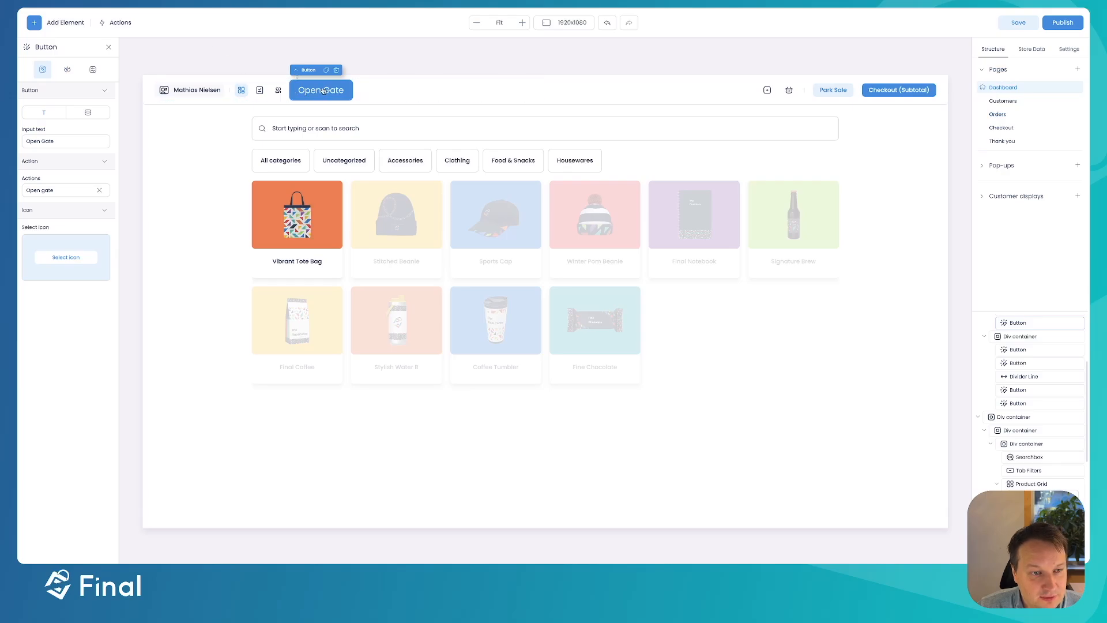
{"action": "left_click", "coordinate": [1004, 103]}
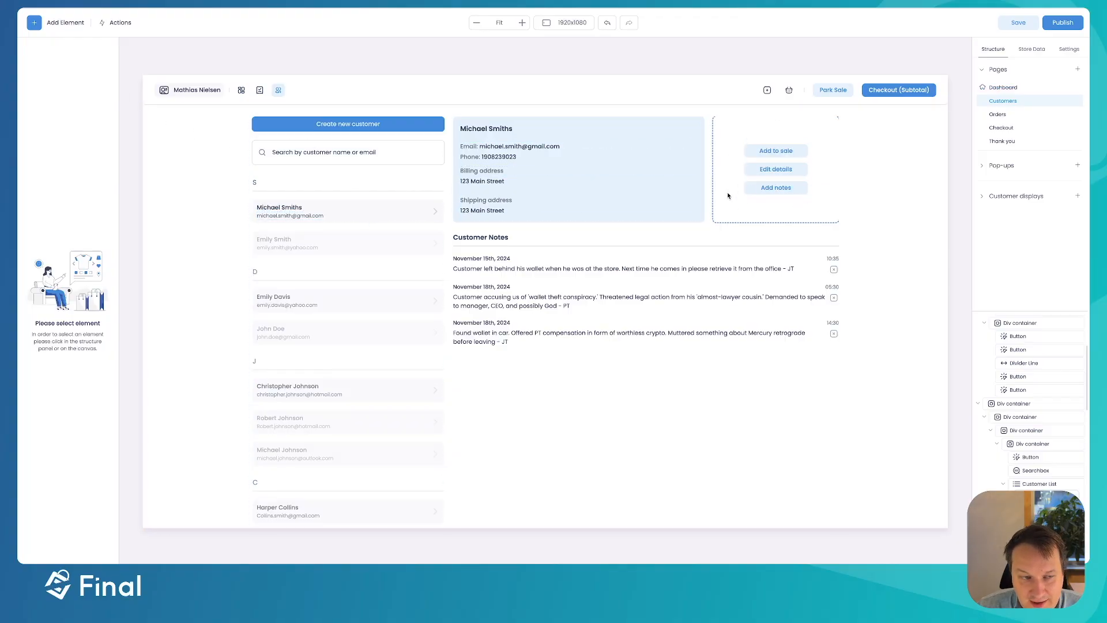
{"action": "left_click", "coordinate": [34, 23]}
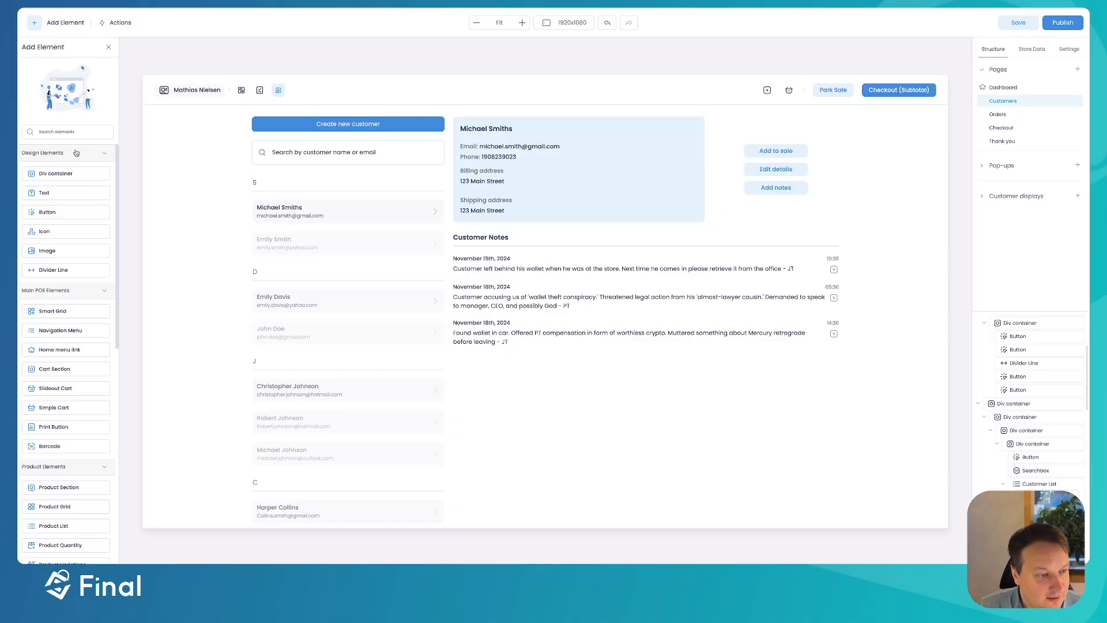
{"action": "left_click_drag", "start_coordinate": [47, 213], "coordinate": [744, 206]}
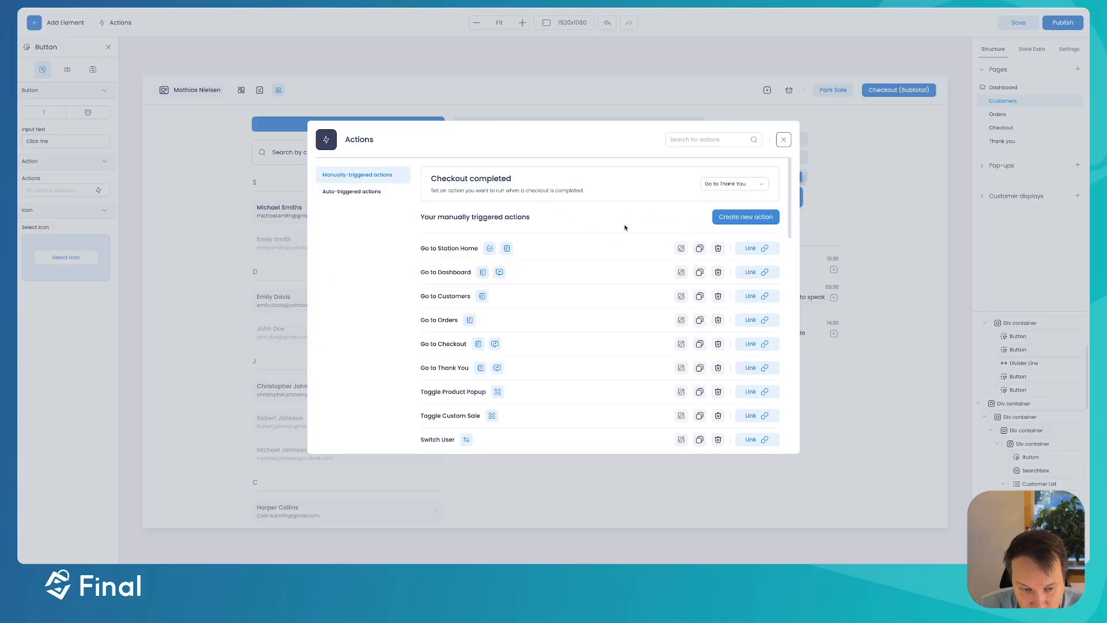
{"action": "scroll", "coordinate": [590, 263], "scroll_direction": "down", "scroll_amount": 10}
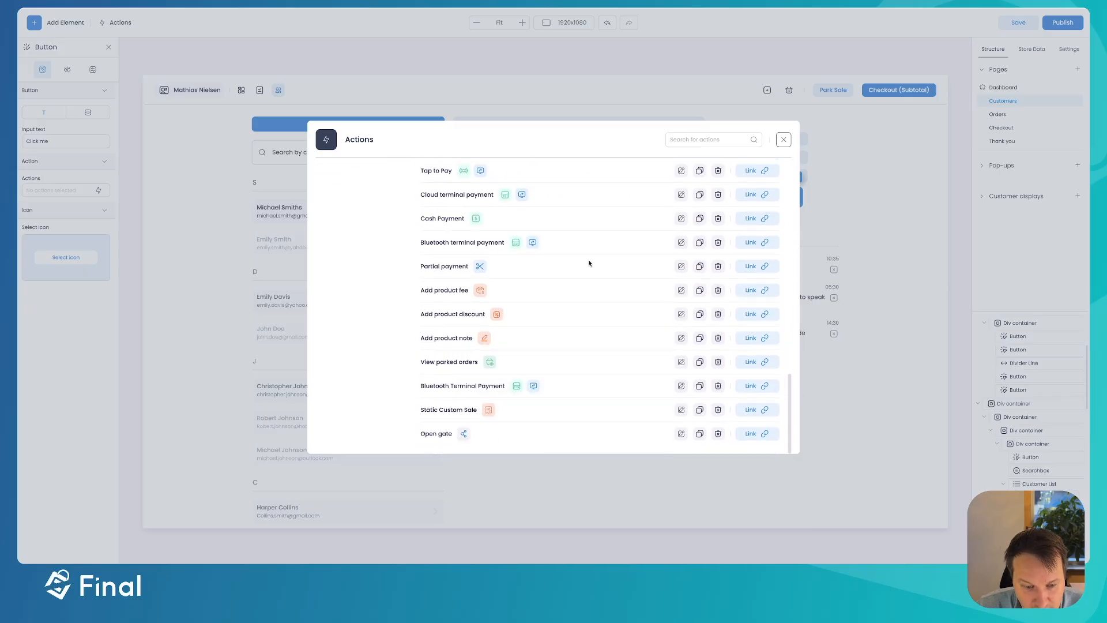
{"action": "scroll", "coordinate": [589, 263], "scroll_direction": "up", "scroll_amount": 10}
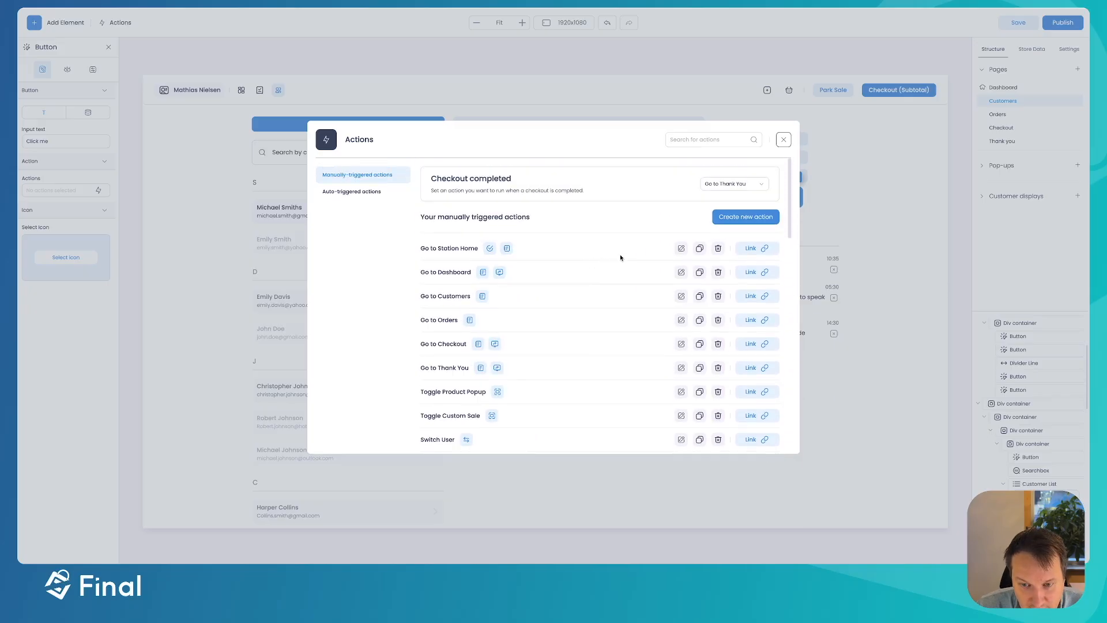
{"action": "left_click", "coordinate": [746, 216]}
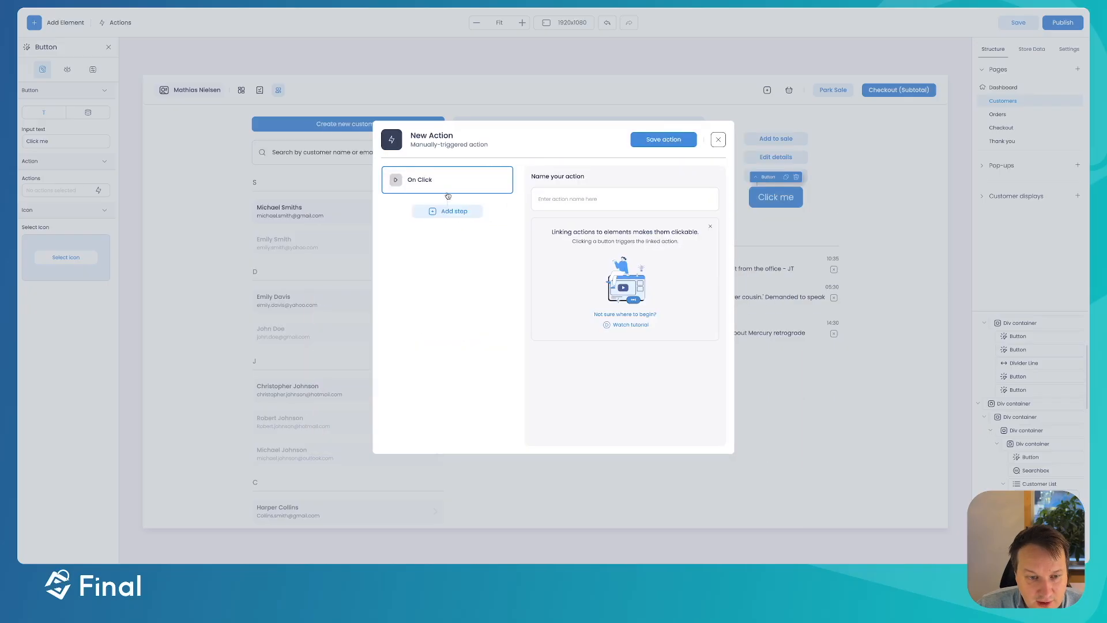
- Copy the test URL from the n8n Webhook node
{"action": "key", "text": "ctrl+Up"}
{"action": "left_click", "coordinate": [258, 166]}
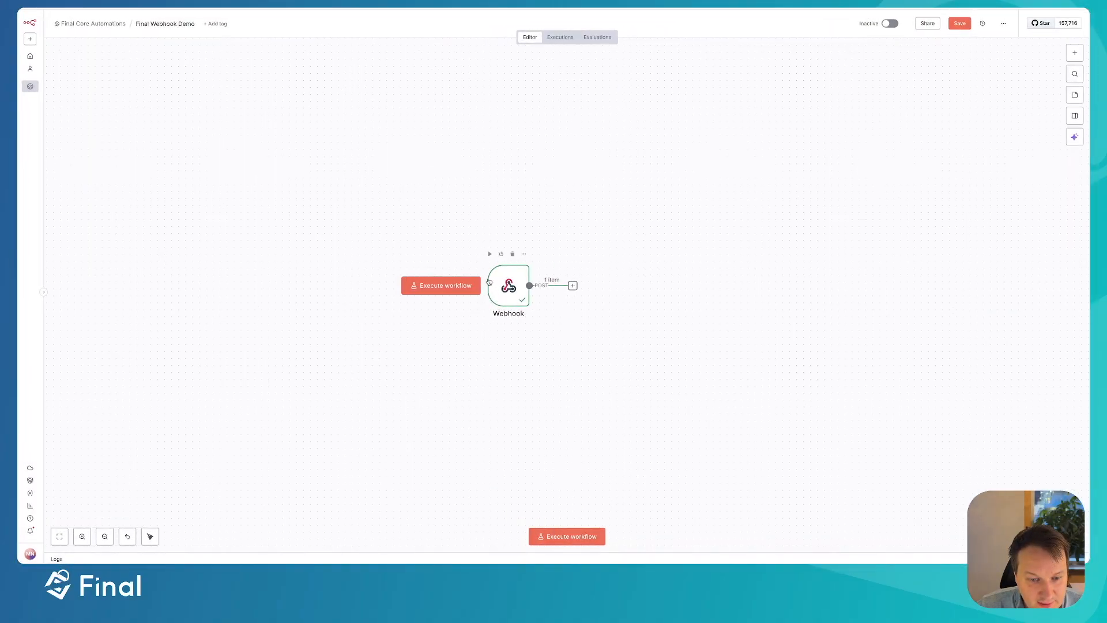
{"action": "double_click", "coordinate": [503, 284]}
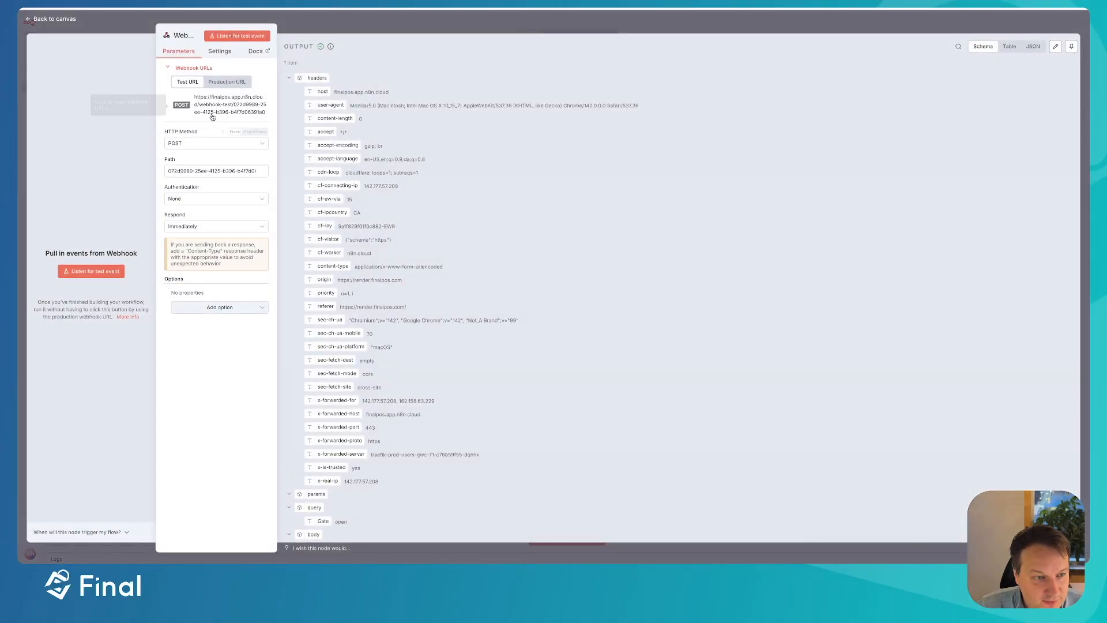
{"action": "left_click", "coordinate": [211, 106]}
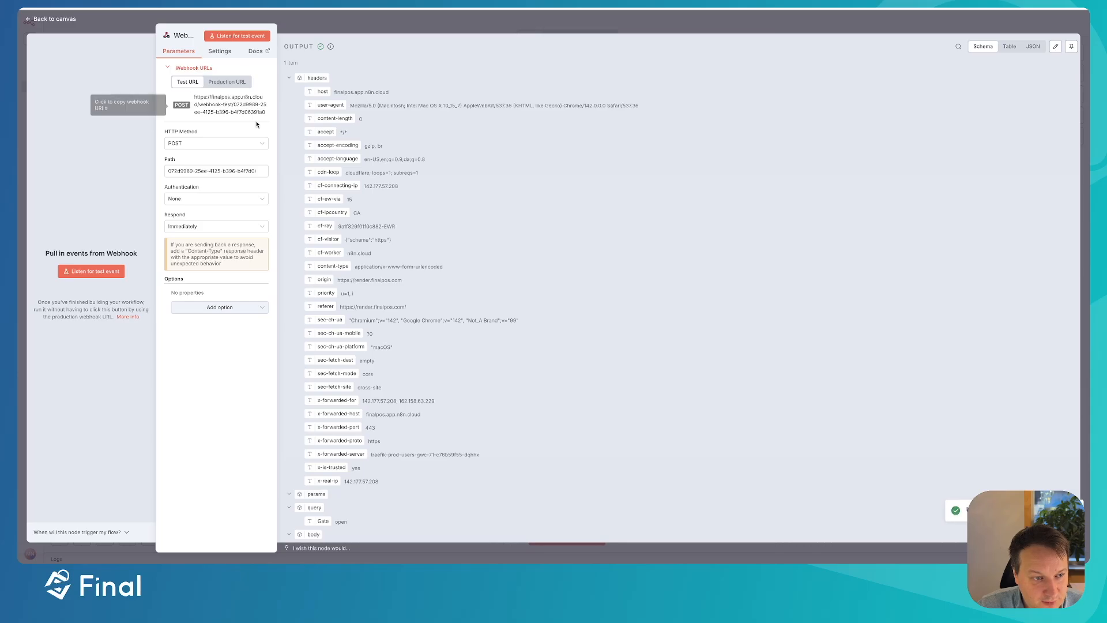
{"action": "key", "text": "ctrl+Up"}
- Name the action 'Customer EnrichmentData' and add a Webhook Trigger (POST) step with the pasted n8n test URL
{"action": "left_click", "coordinate": [417, 121]}
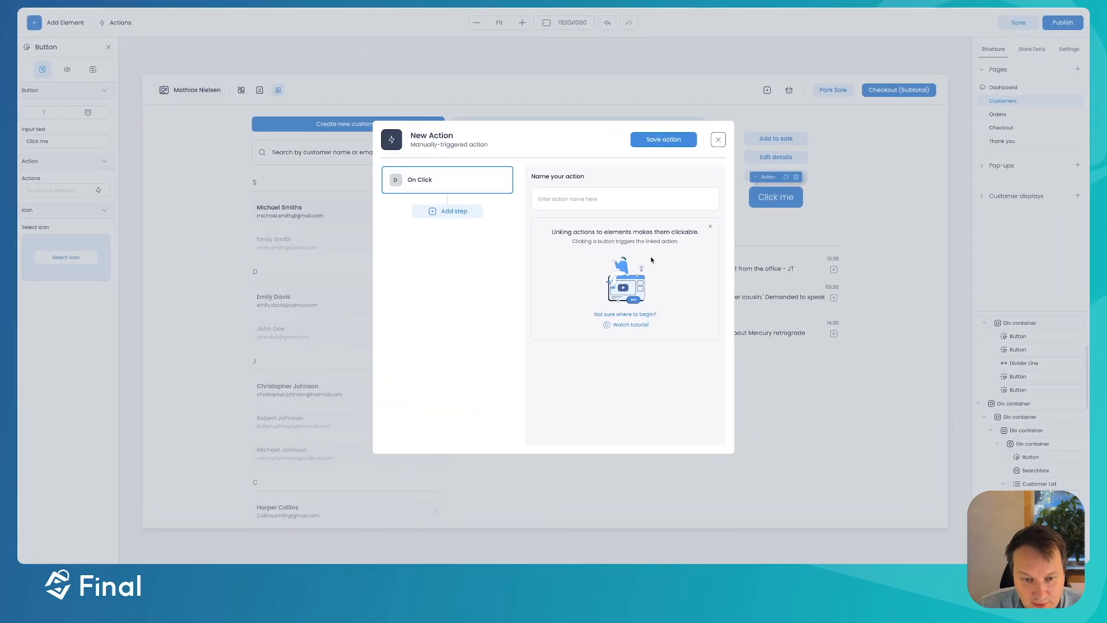
{"action": "left_click", "coordinate": [550, 209]}
{"action": "type", "text": "Customer Enrichme"}
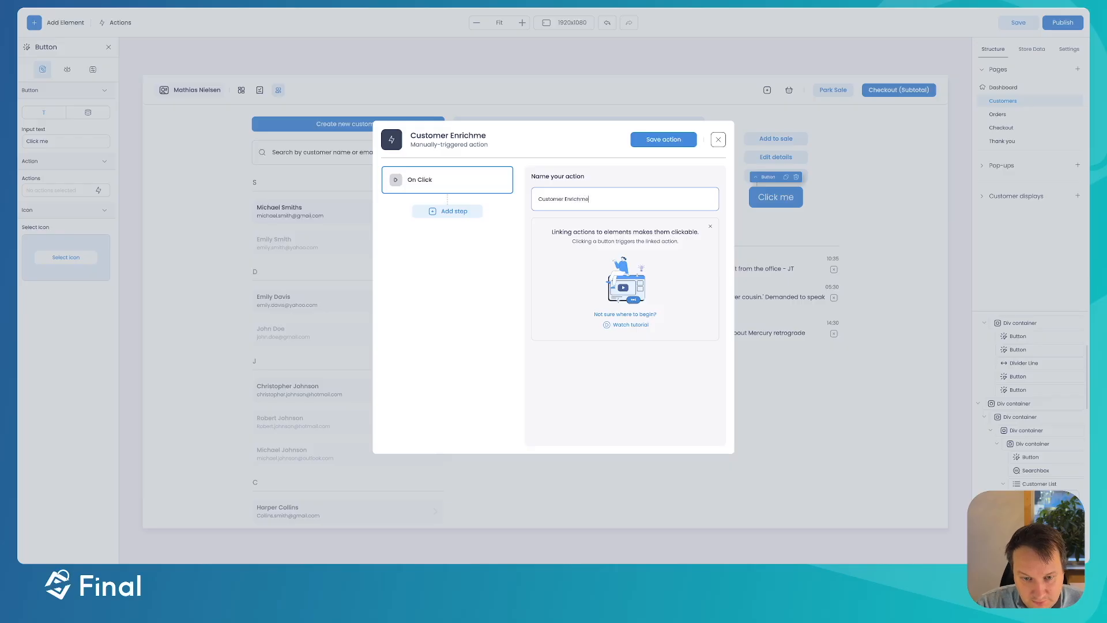
{"action": "type", "text": "ntData"}
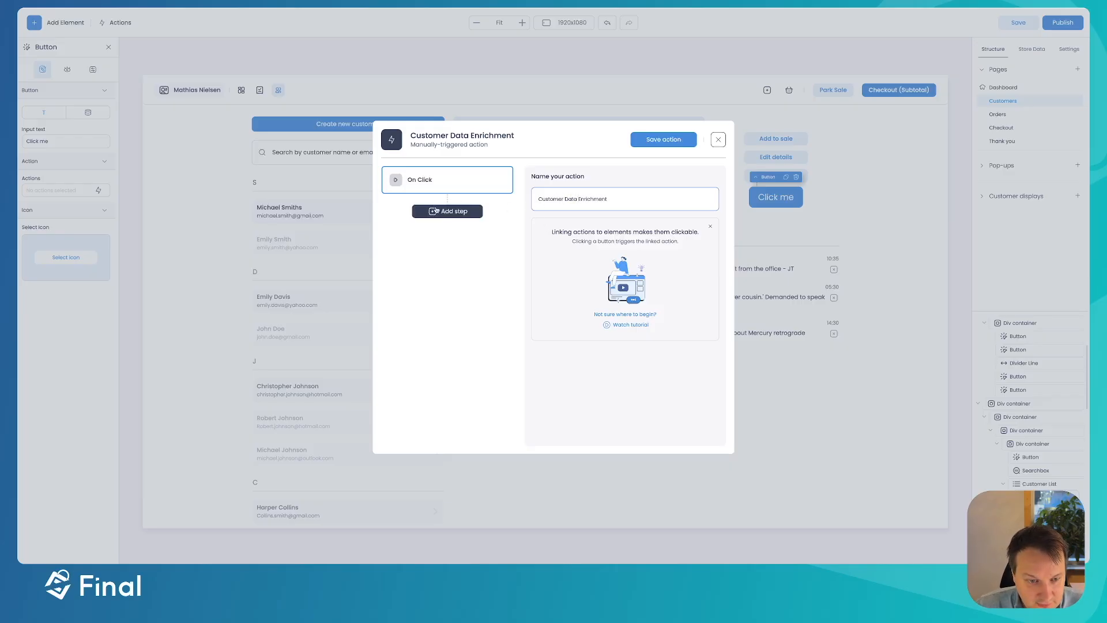
{"action": "left_click", "coordinate": [436, 210]}
{"action": "scroll", "coordinate": [569, 262], "scroll_direction": "down", "scroll_amount": 5}
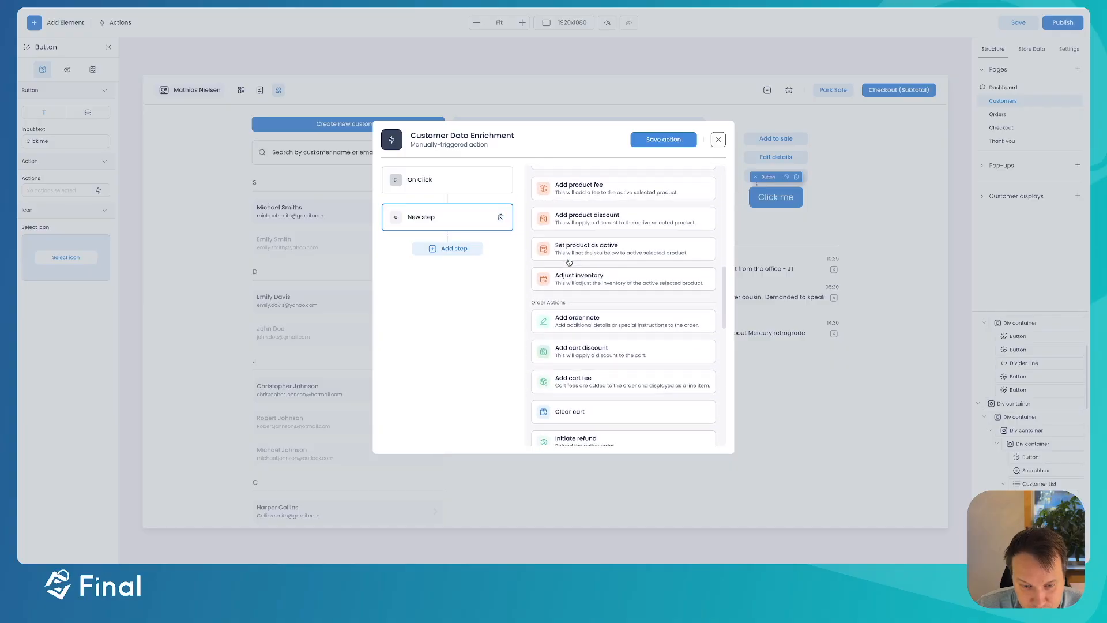
{"action": "scroll", "coordinate": [569, 262], "scroll_direction": "down", "scroll_amount": 5}
{"action": "left_click", "coordinate": [581, 431]}
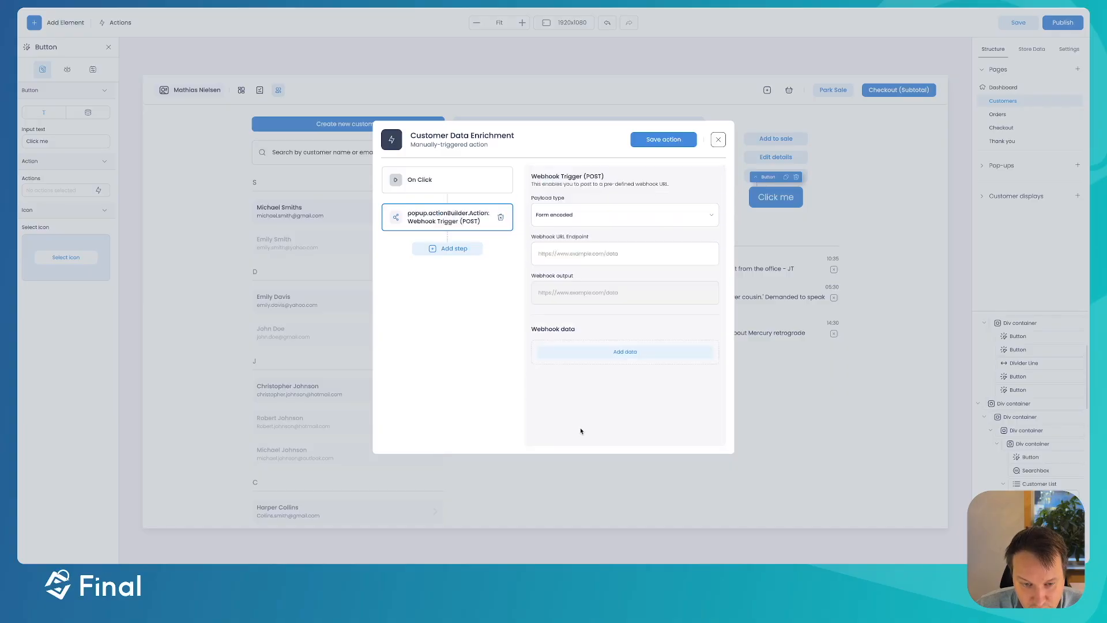
{"action": "left_click", "coordinate": [568, 254]}
{"action": "key", "text": "ctrl+v"}
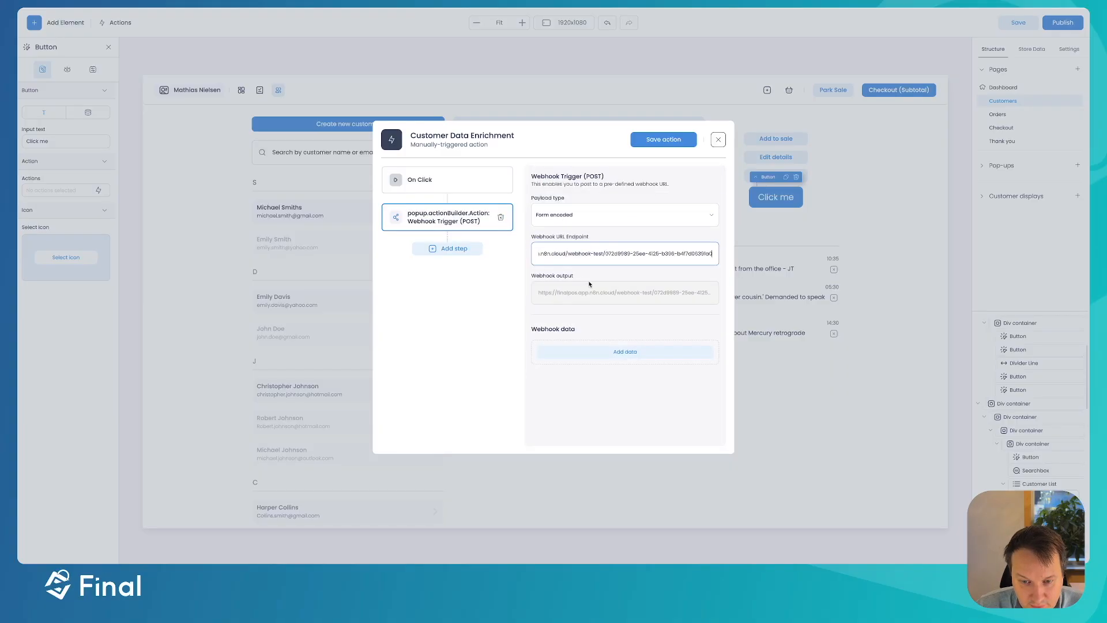
- Add a Customer-type webhook data entry named Email
{"action": "left_click", "coordinate": [610, 353]}
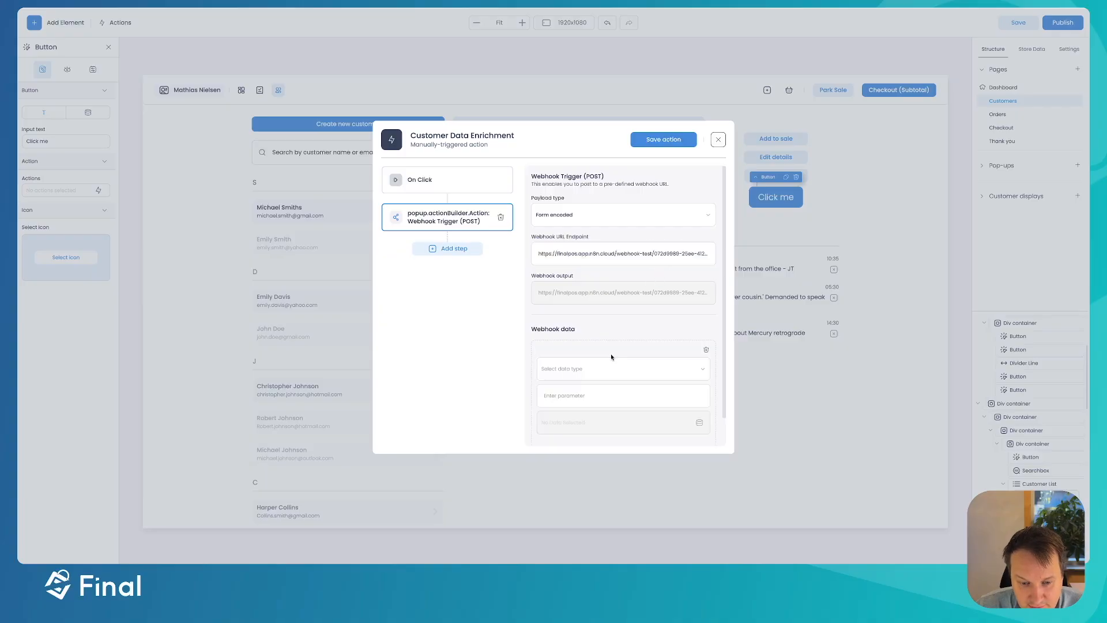
{"action": "left_click", "coordinate": [566, 371]}
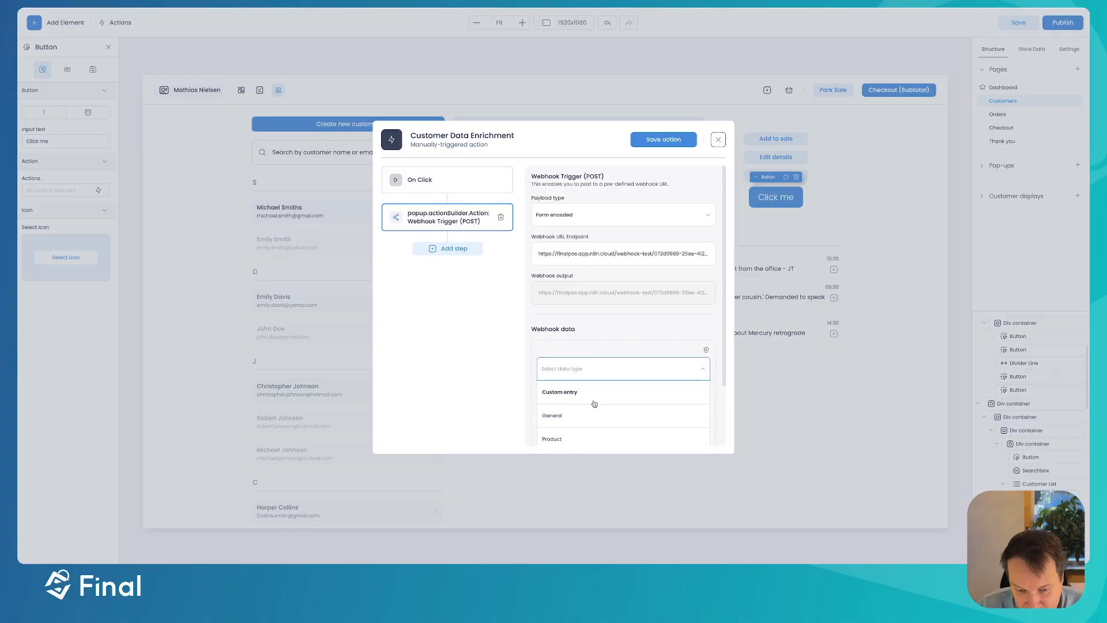
{"action": "scroll", "coordinate": [594, 404], "scroll_direction": "down", "scroll_amount": 1}
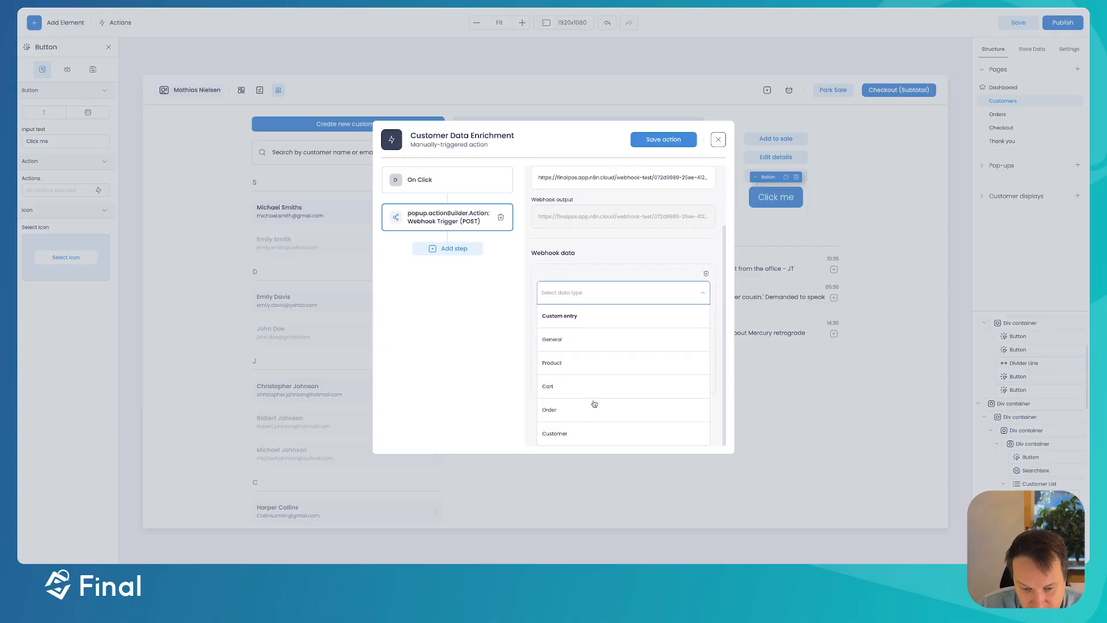
{"action": "left_click", "coordinate": [558, 435]}
{"action": "left_click", "coordinate": [554, 366]}
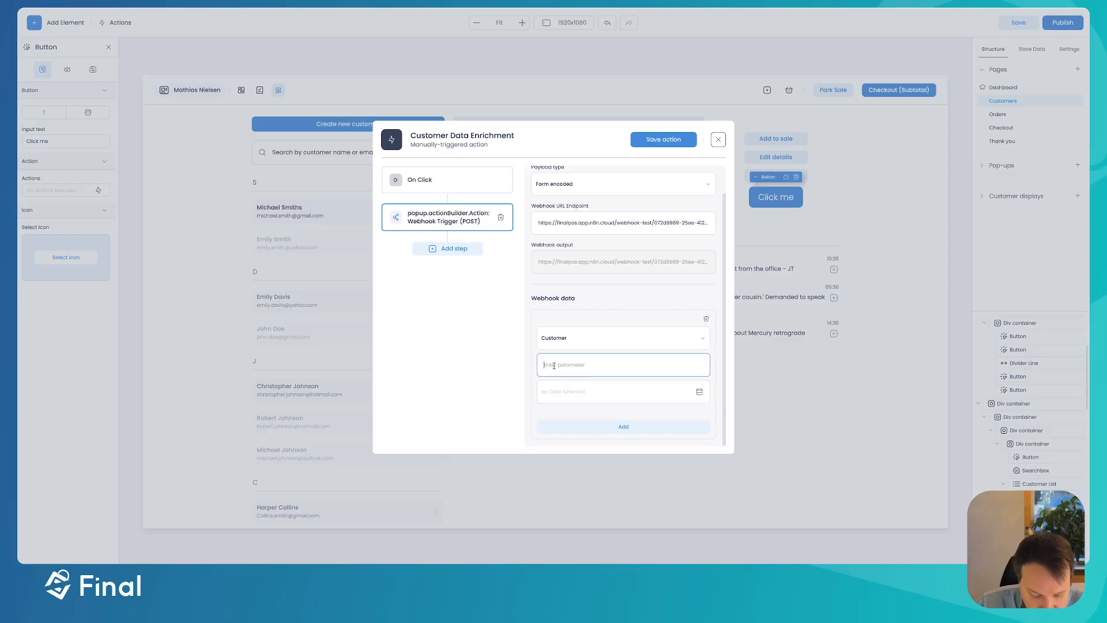
{"action": "type", "text": "Emai"}
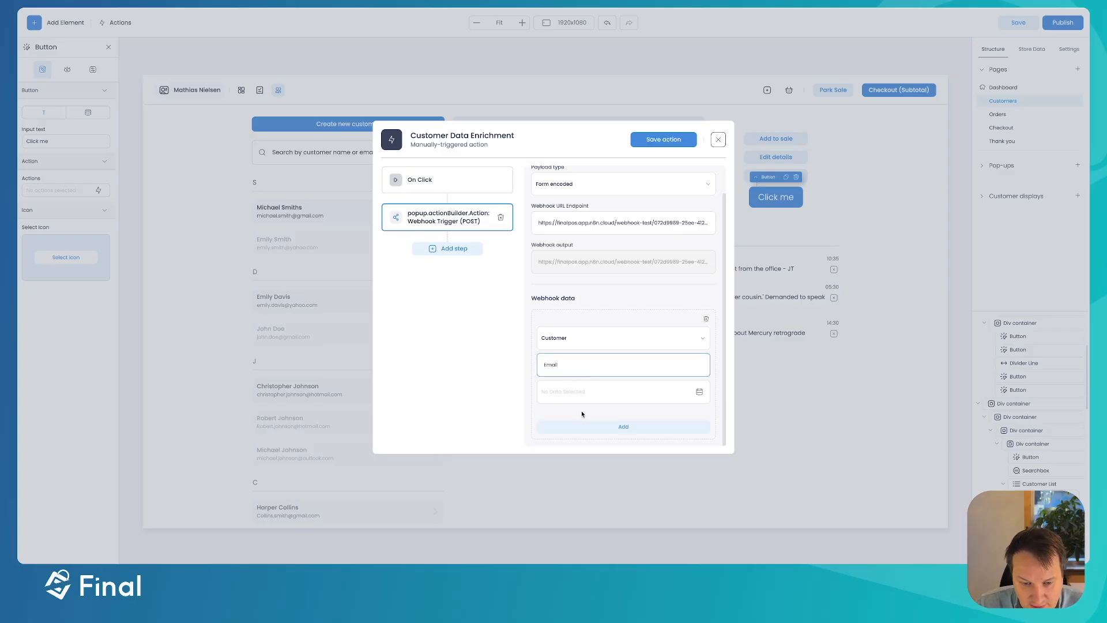
{"action": "type", "text": "l"}
- Fill the Email parameter with the customer's email
{"action": "left_click", "coordinate": [698, 393]}
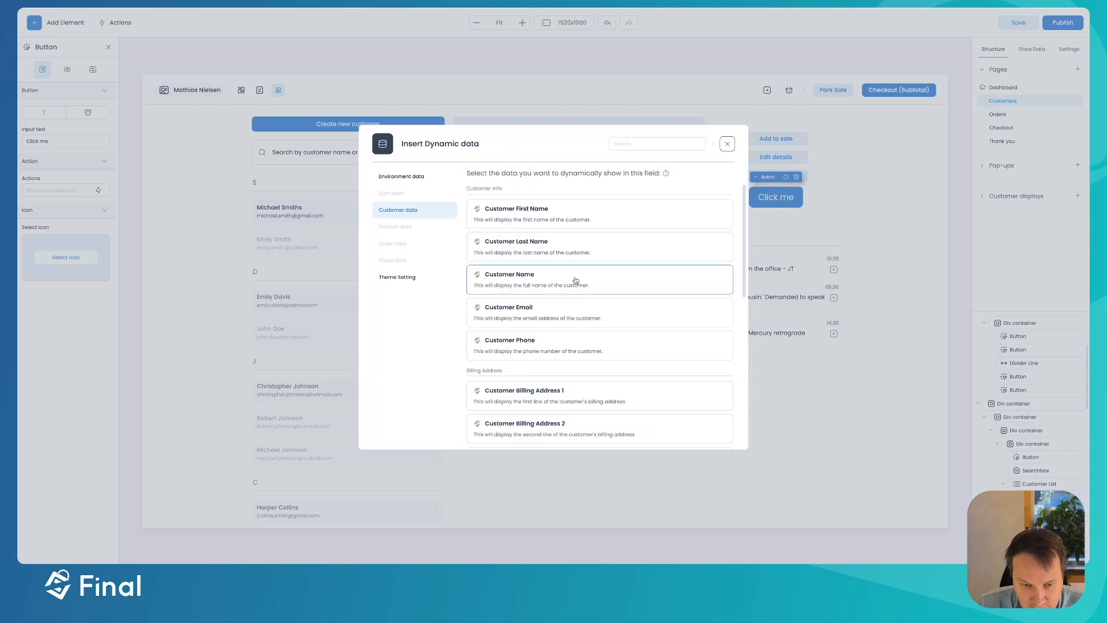
{"action": "scroll", "coordinate": [576, 264], "scroll_direction": "down", "scroll_amount": 1}
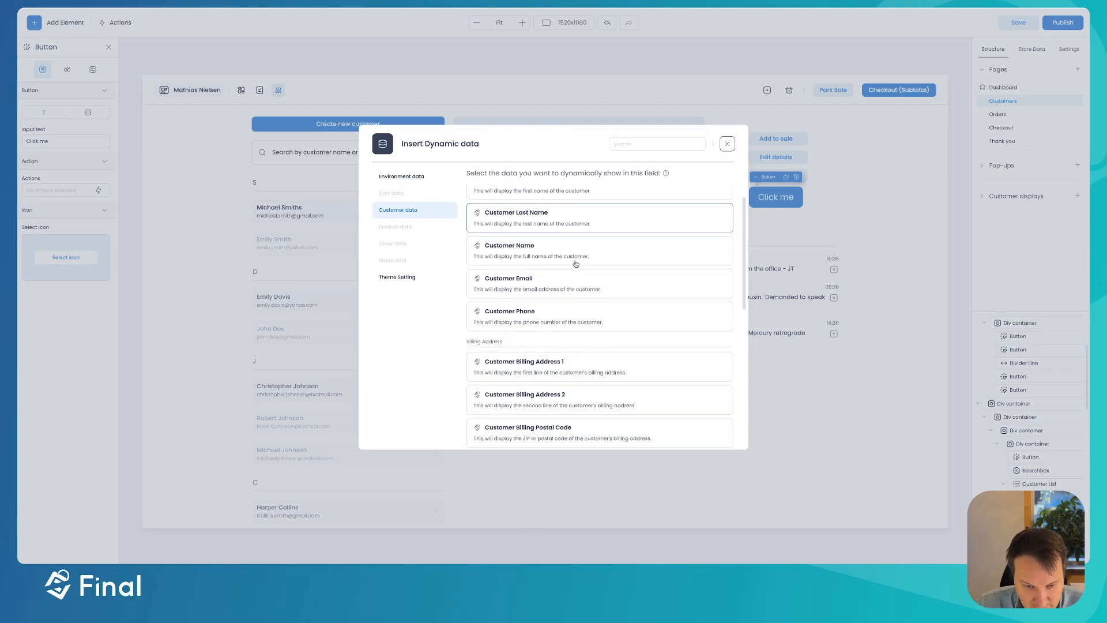
{"action": "left_click", "coordinate": [516, 290]}
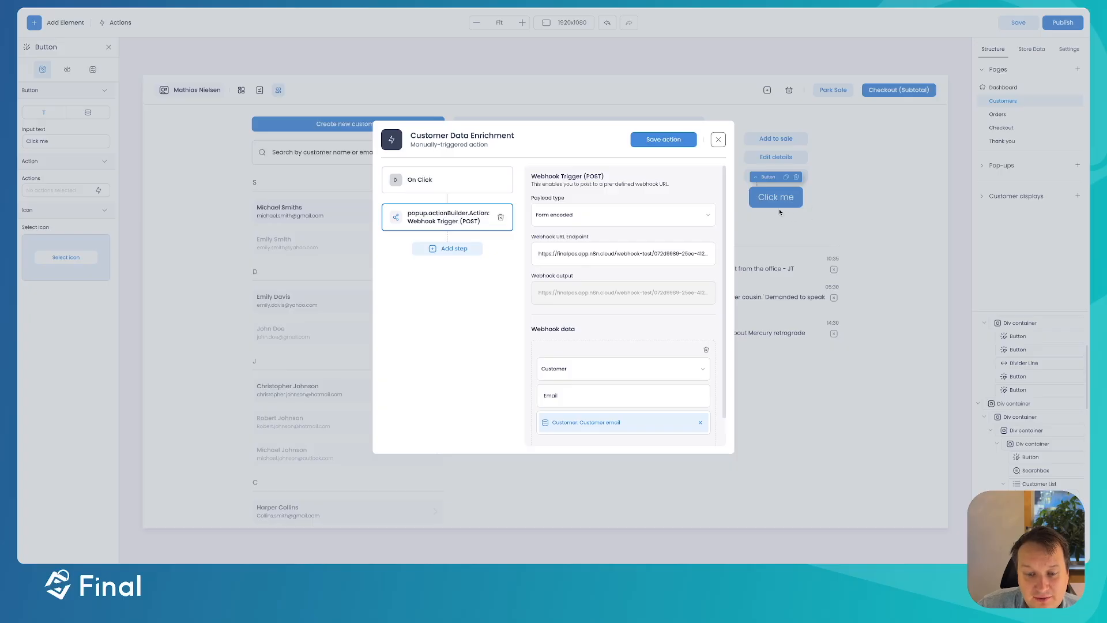
{"action": "scroll", "coordinate": [590, 357], "scroll_direction": "down", "scroll_amount": 1}
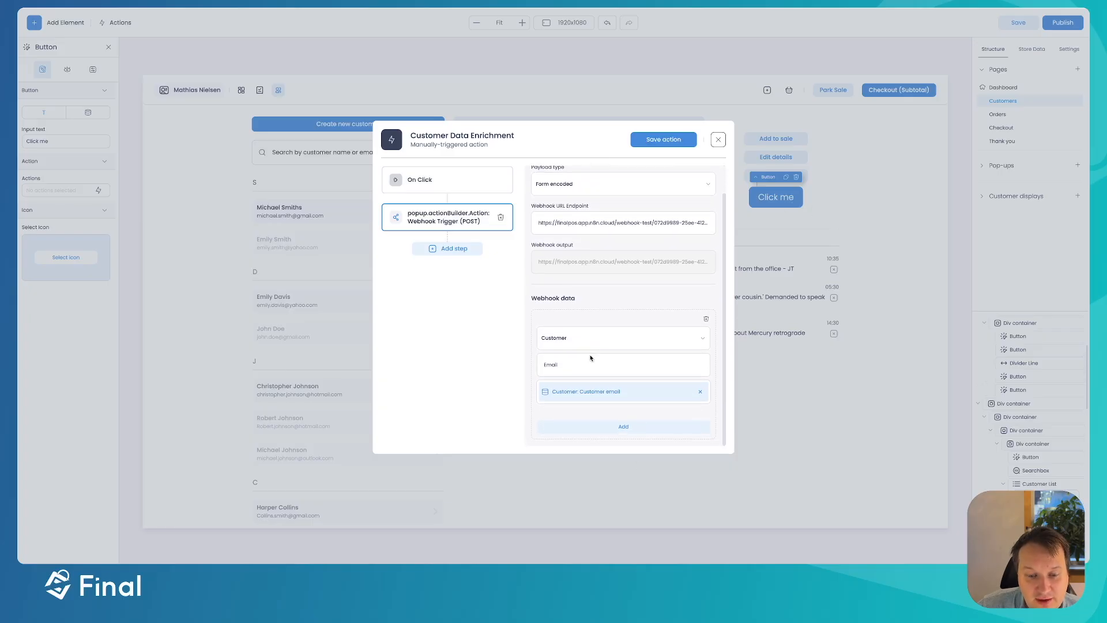
- Add a second Customer entry named Name filled with customer data, and save the action
{"action": "left_click", "coordinate": [607, 430]}
{"action": "scroll", "coordinate": [626, 371], "scroll_direction": "down", "scroll_amount": 3}
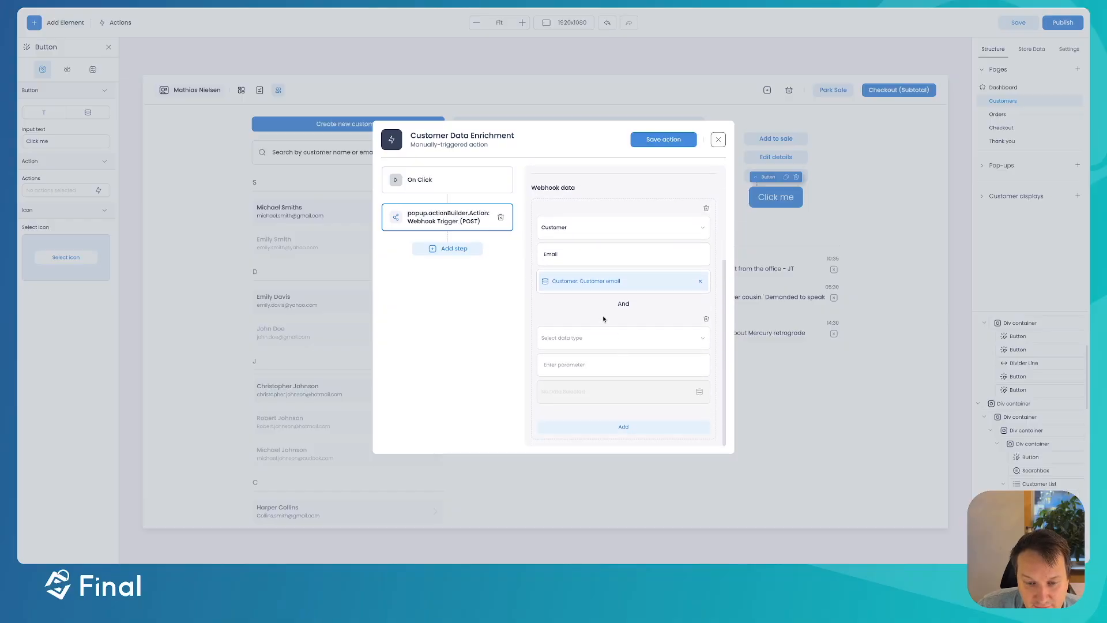
{"action": "left_click", "coordinate": [579, 342]}
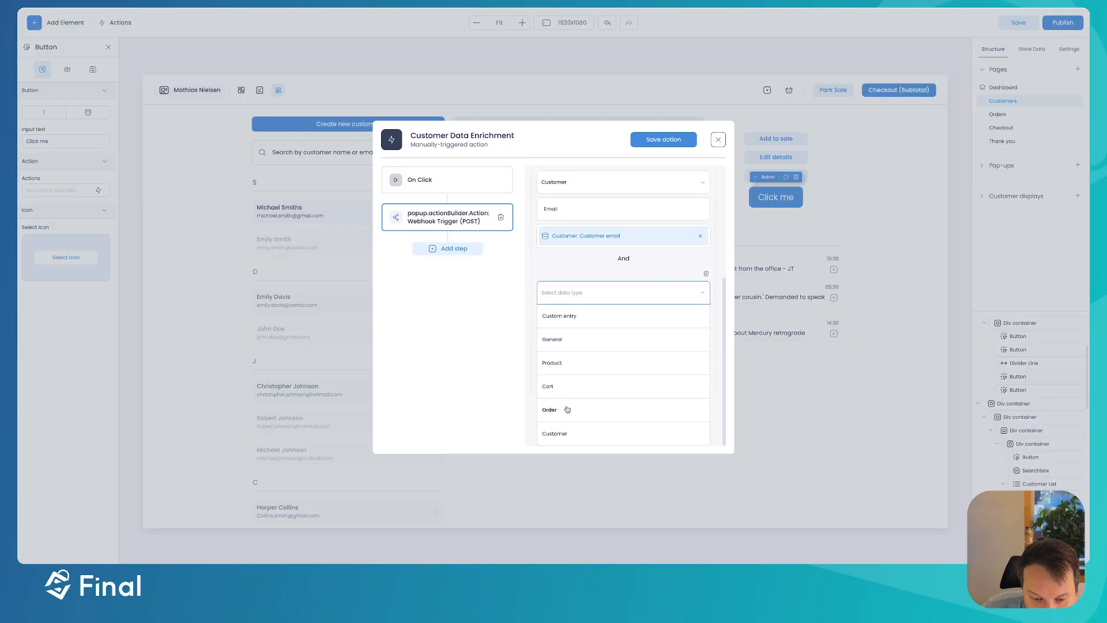
{"action": "left_click", "coordinate": [552, 435]}
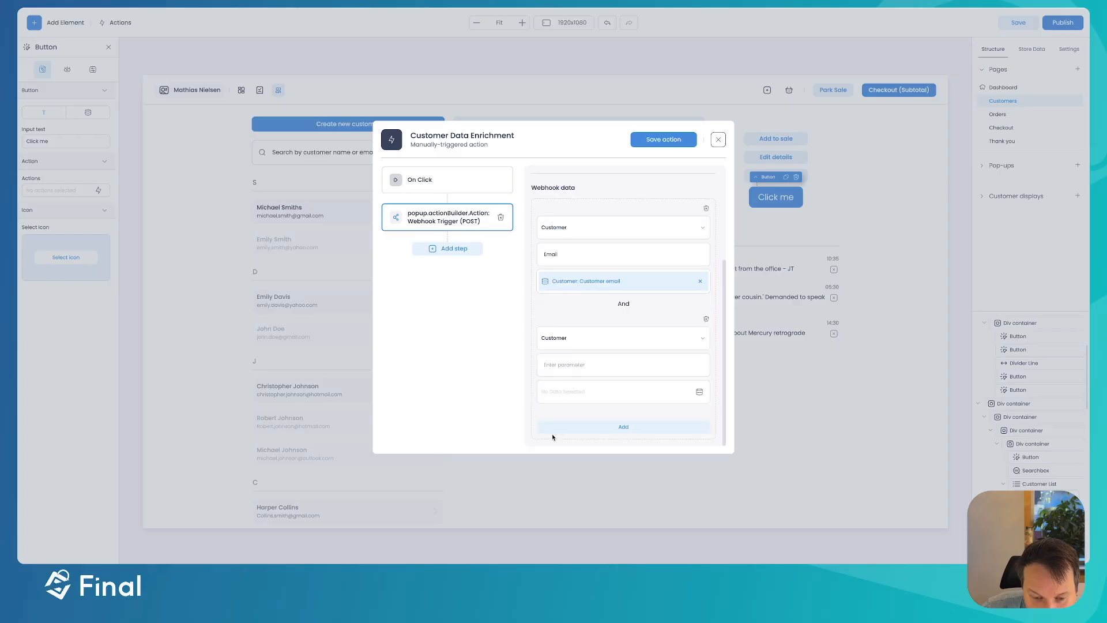
{"action": "left_click", "coordinate": [563, 368]}
{"action": "type", "text": "Name"}
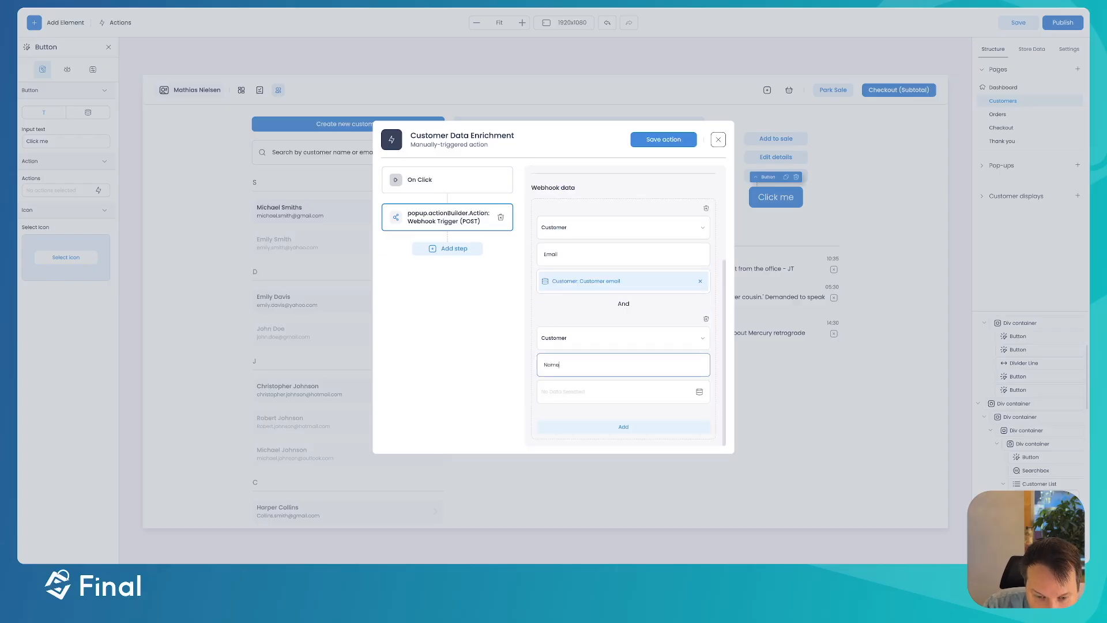
{"action": "left_click", "coordinate": [700, 393]}
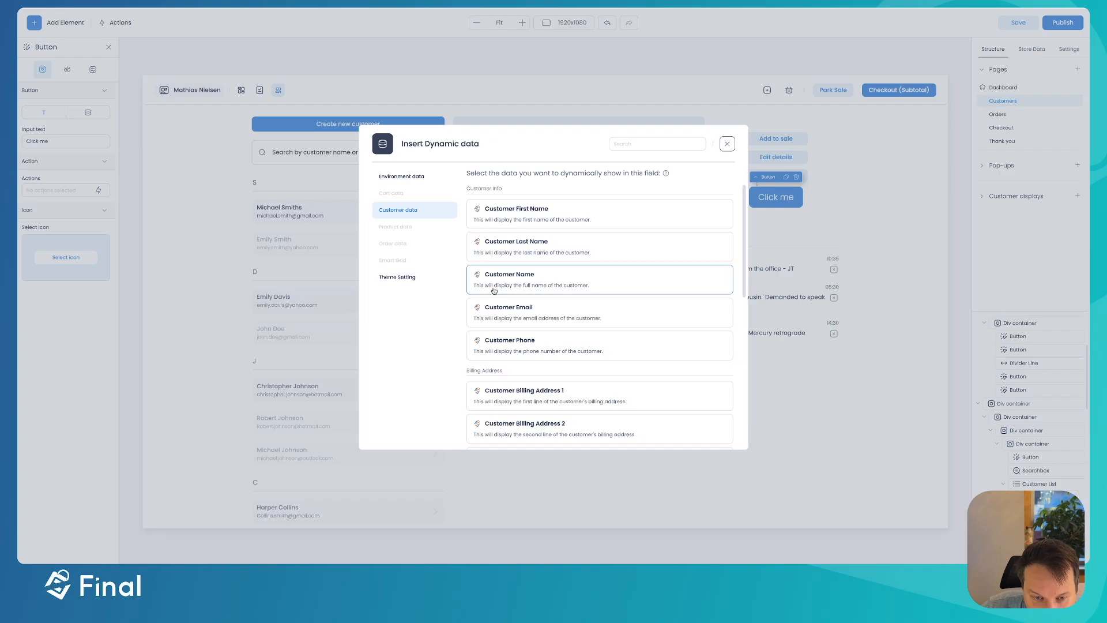
{"action": "left_click", "coordinate": [538, 284]}
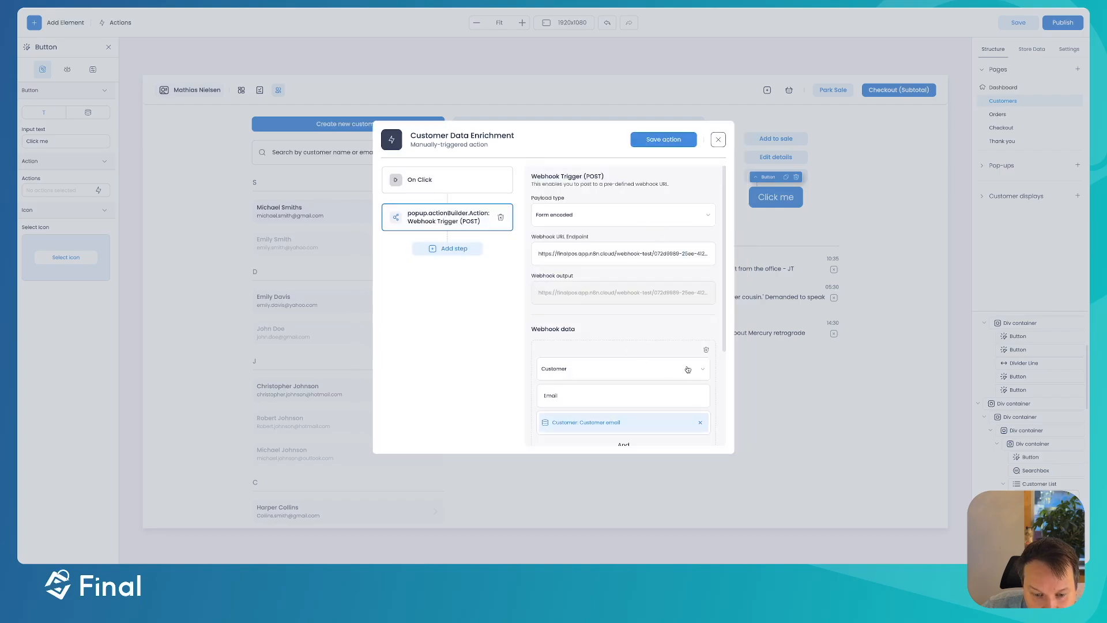
{"action": "left_click", "coordinate": [660, 140]}
- Change the button label to 'Enrich Data' and publish the new build version
{"action": "left_click", "coordinate": [783, 140]}
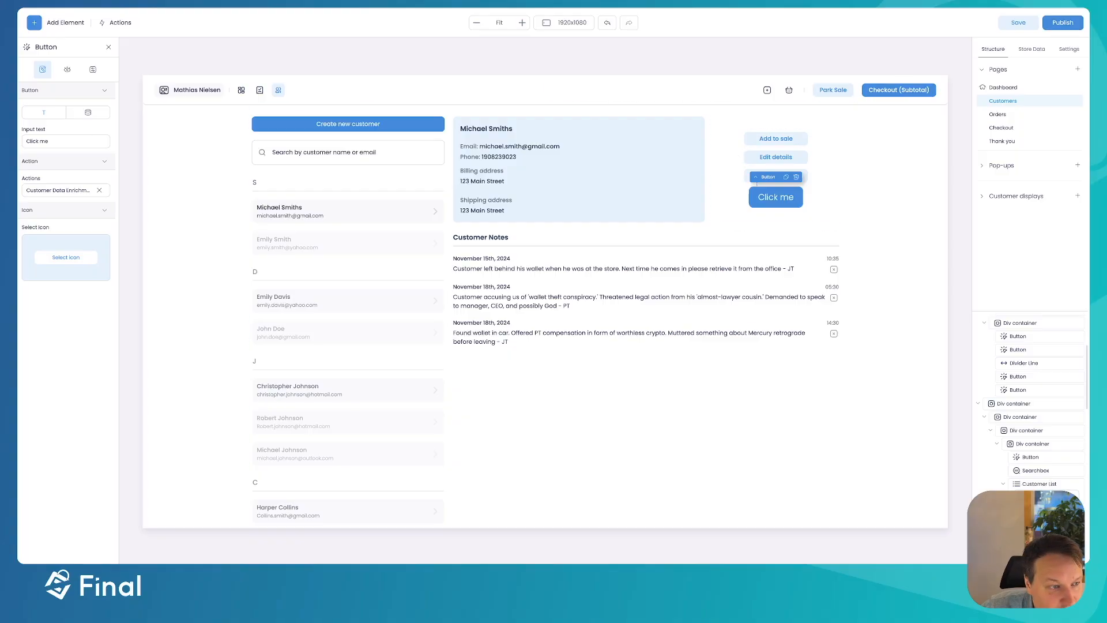
{"action": "left_click", "coordinate": [84, 144]}
{"action": "key", "text": "ctrl+a"}
{"action": "type", "text": "Enrich Data"}
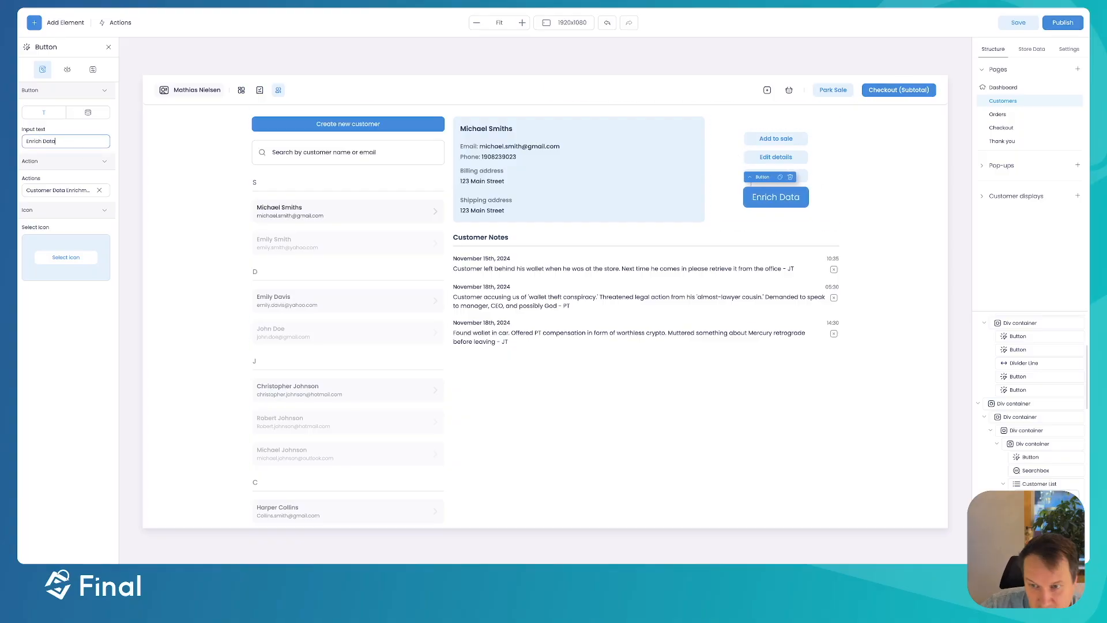
{"action": "left_click", "coordinate": [1058, 28]}
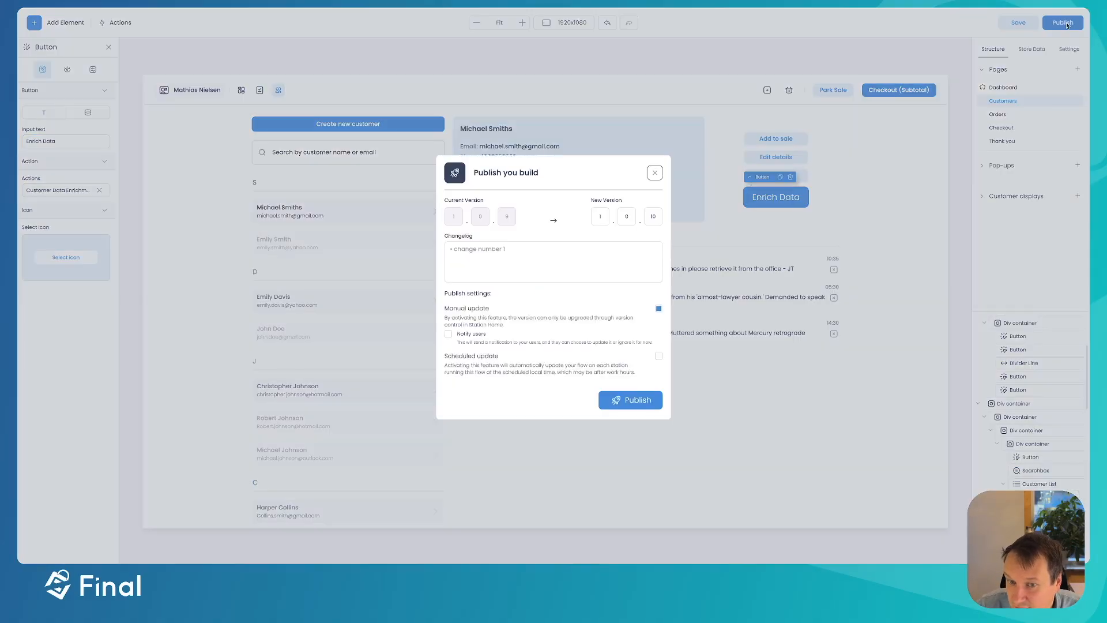
{"action": "left_click", "coordinate": [633, 399]}
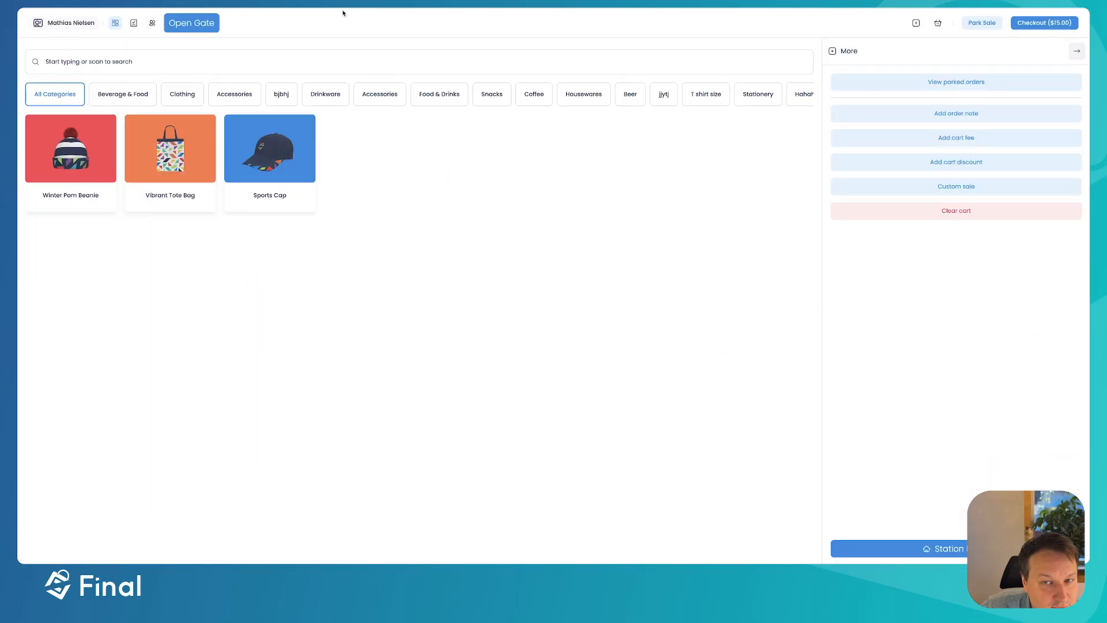
- Return to station home and check the build versions list in Station Settings
{"action": "left_click", "coordinate": [939, 23]}
{"action": "left_click", "coordinate": [917, 23]}
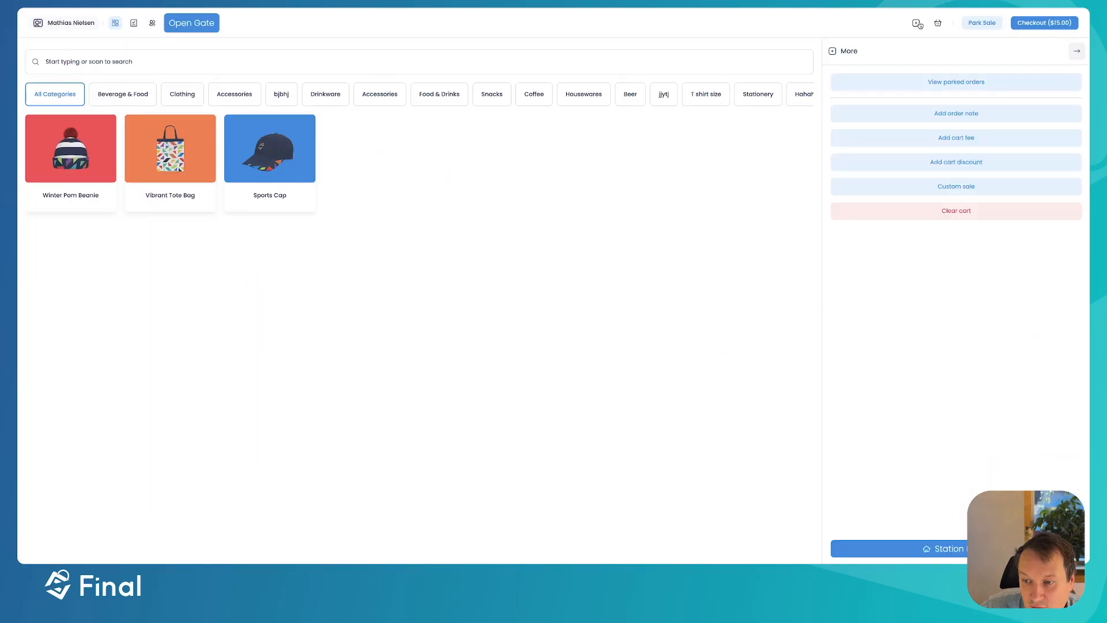
{"action": "left_click", "coordinate": [958, 547]}
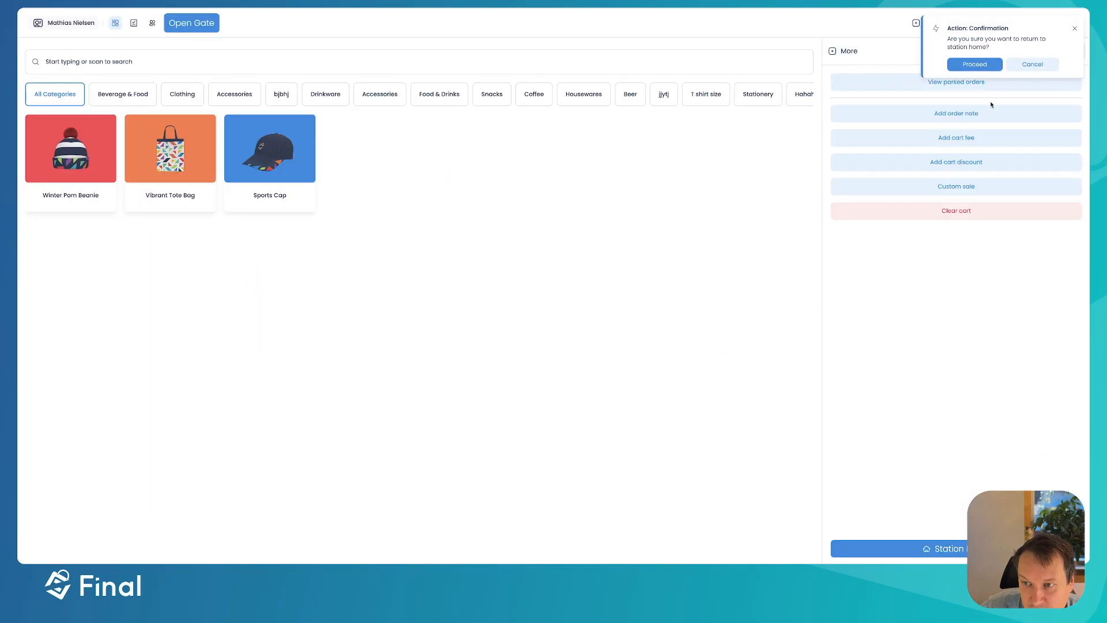
{"action": "left_click", "coordinate": [972, 63]}
{"action": "left_click", "coordinate": [52, 230]}
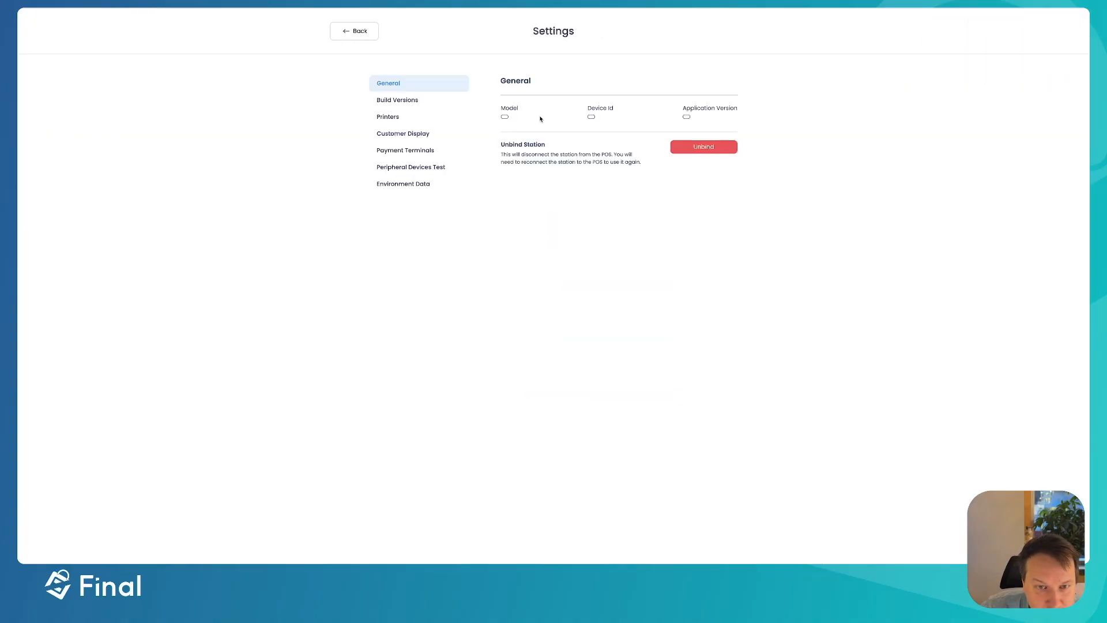
{"action": "left_click", "coordinate": [384, 102]}
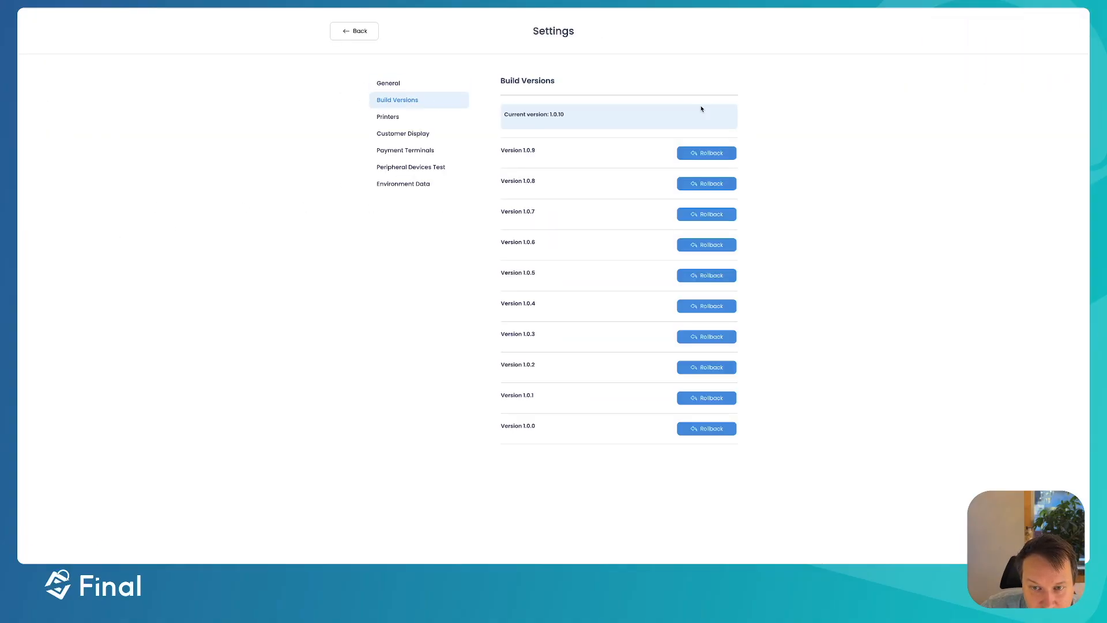
{"action": "left_click", "coordinate": [342, 34]}
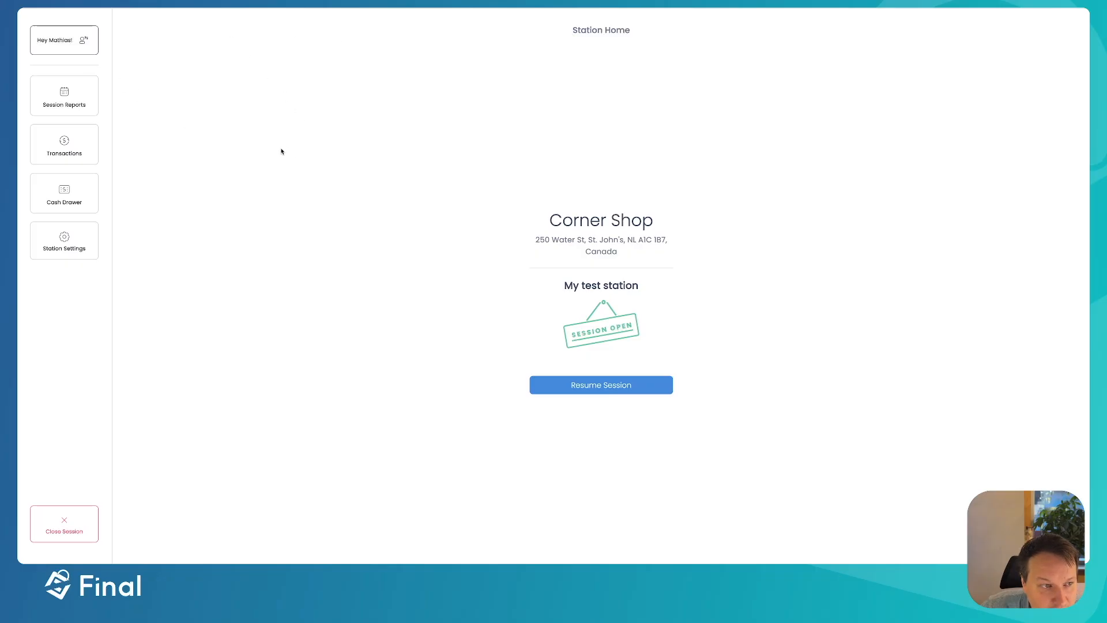
- Resume the sales session and open the test customer on the Customers page
{"action": "left_click", "coordinate": [595, 383]}
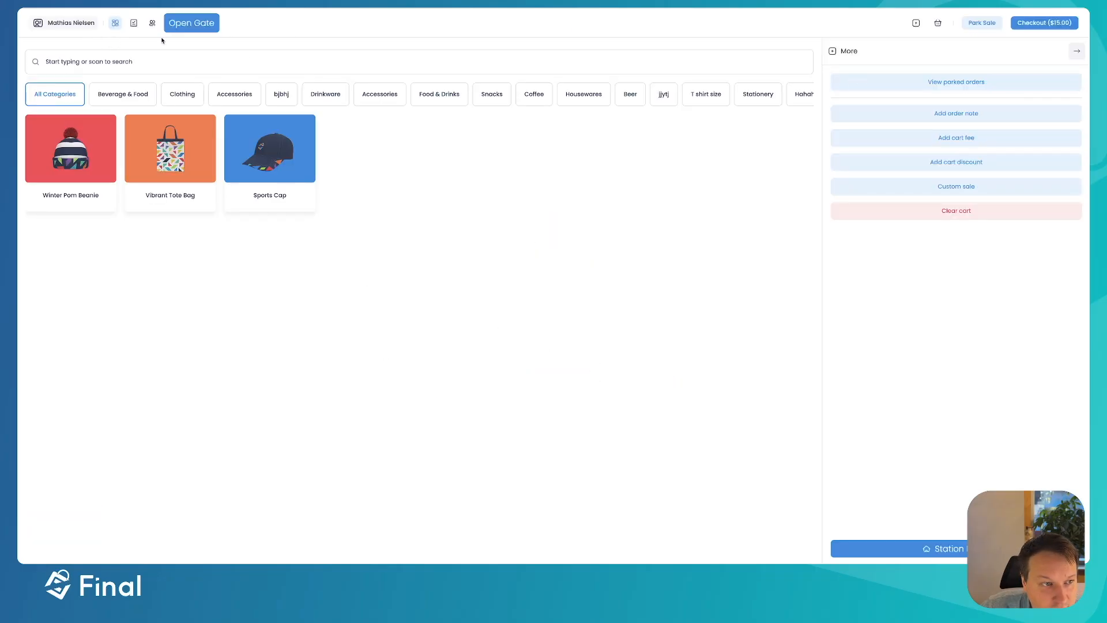
{"action": "left_click", "coordinate": [152, 22]}
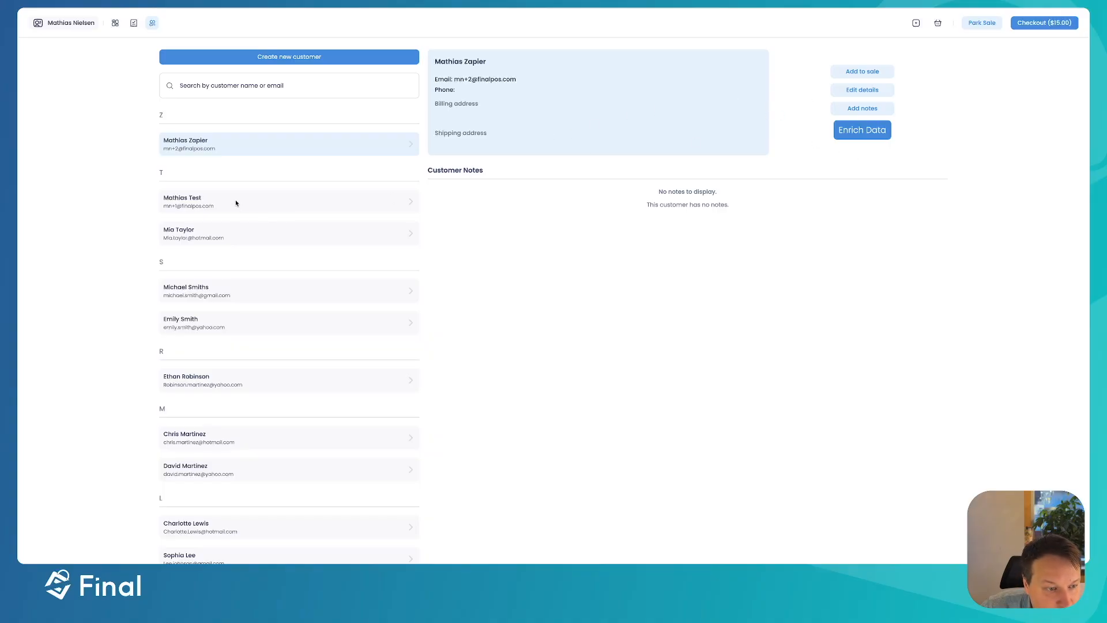
{"action": "scroll", "coordinate": [234, 231], "scroll_direction": "down", "scroll_amount": 2}
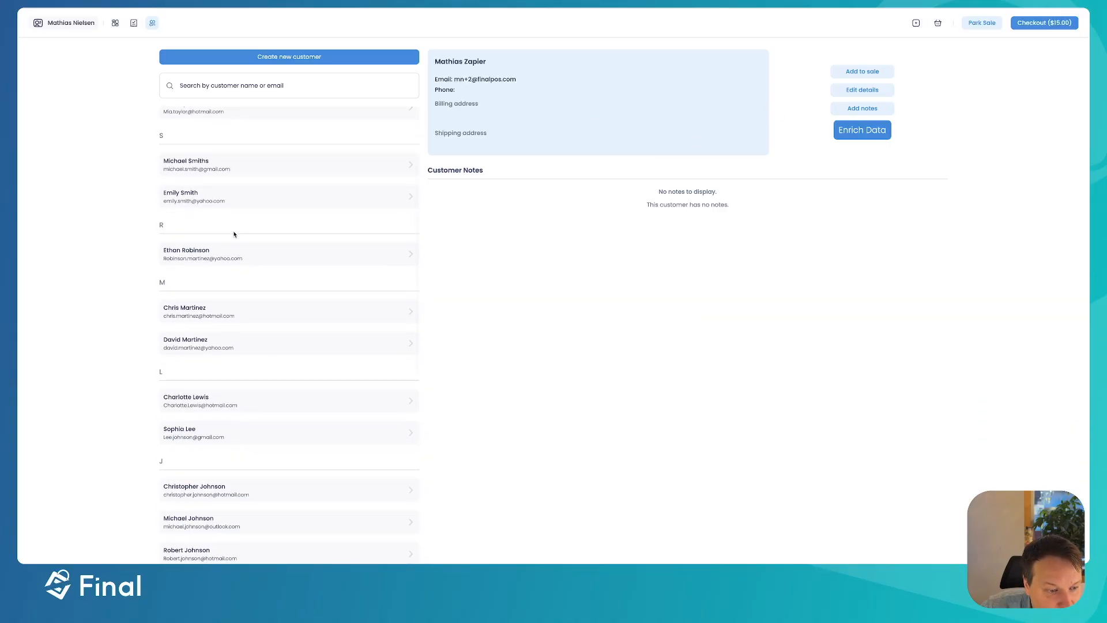
{"action": "scroll", "coordinate": [234, 234], "scroll_direction": "down", "scroll_amount": 7}
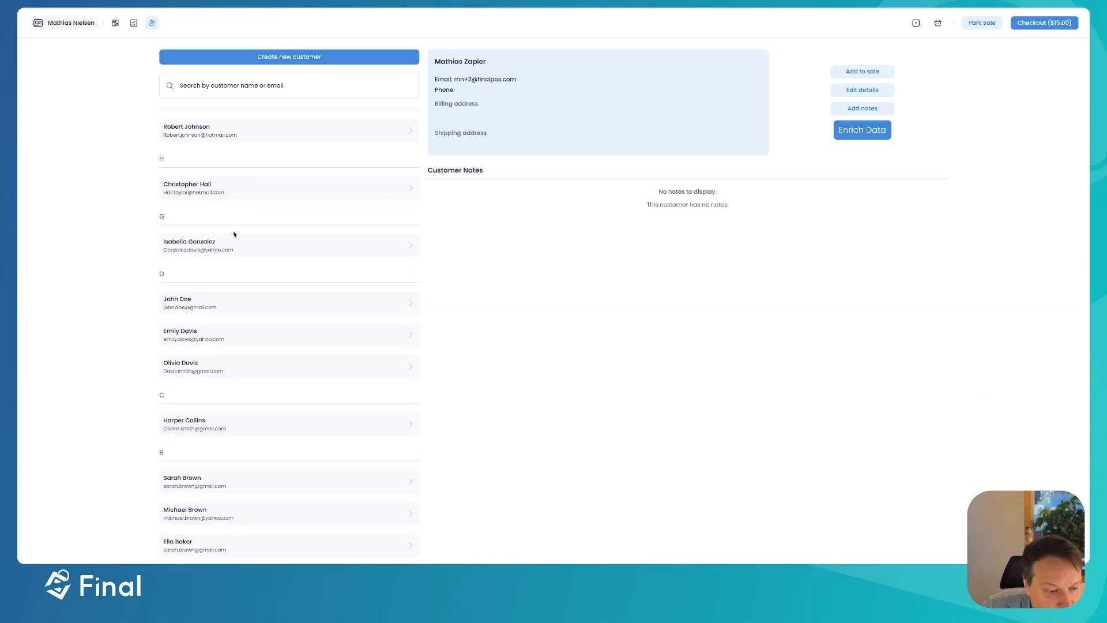
{"action": "scroll", "coordinate": [231, 233], "scroll_direction": "up", "scroll_amount": 9}
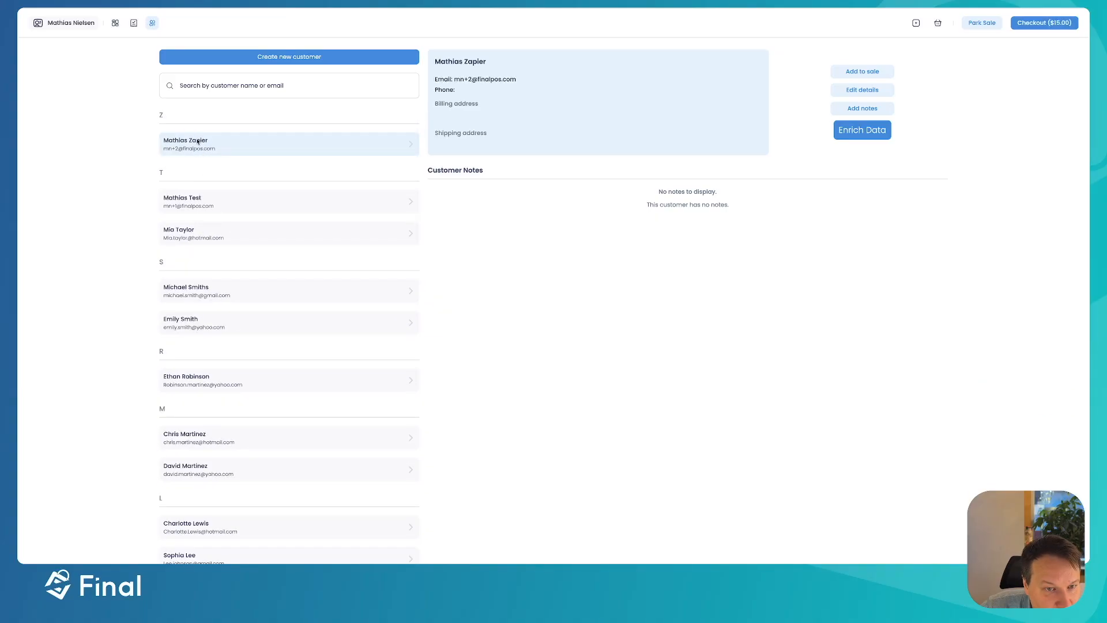
{"action": "left_click", "coordinate": [201, 207]}
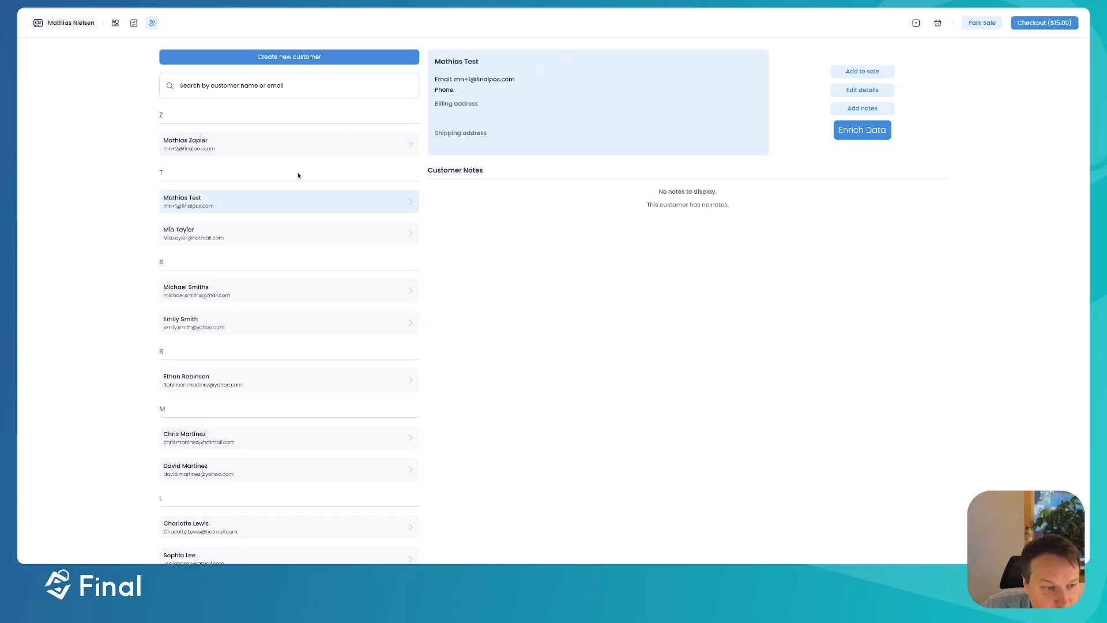
- Create a new customer with first name, last name and e-mail, and save it
{"action": "left_click", "coordinate": [346, 61]}
{"action": "left_click", "coordinate": [558, 198]}
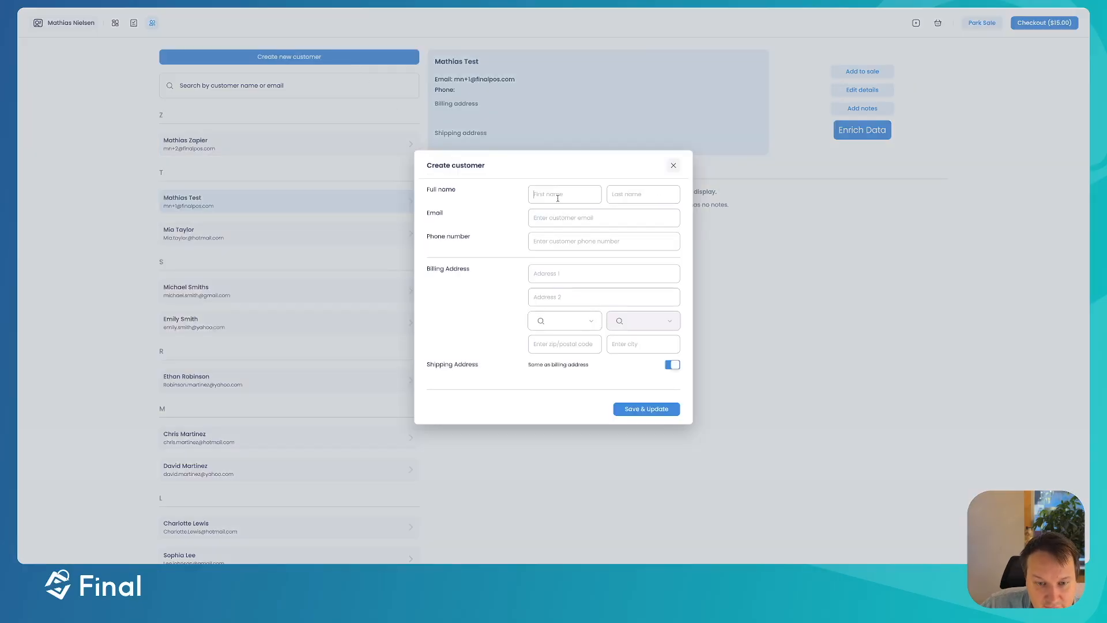
{"action": "key", "text": "Tab"}
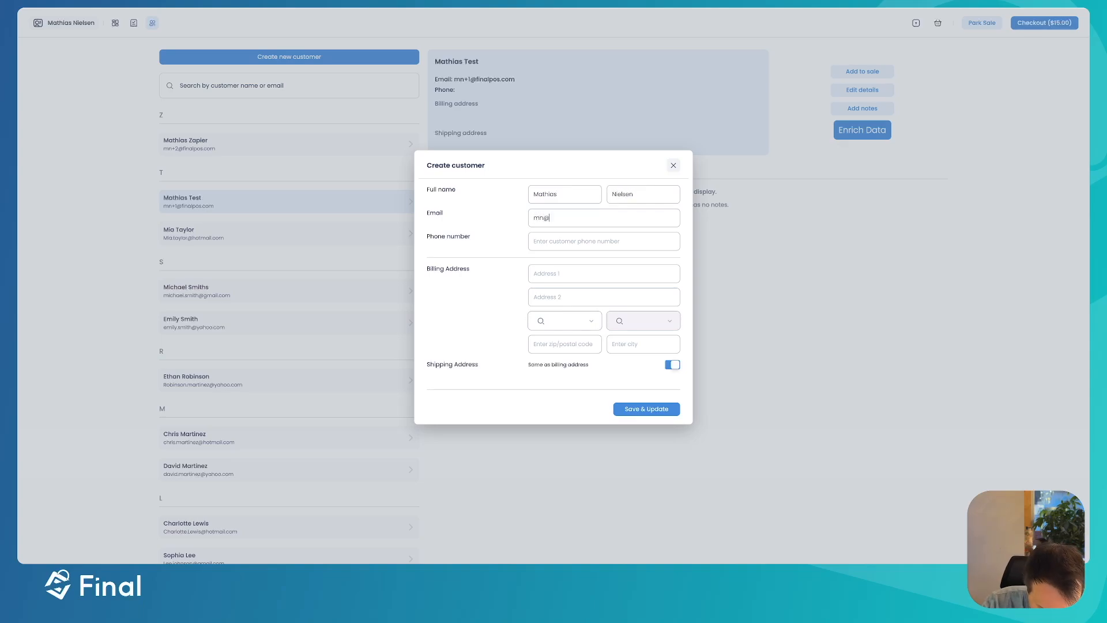
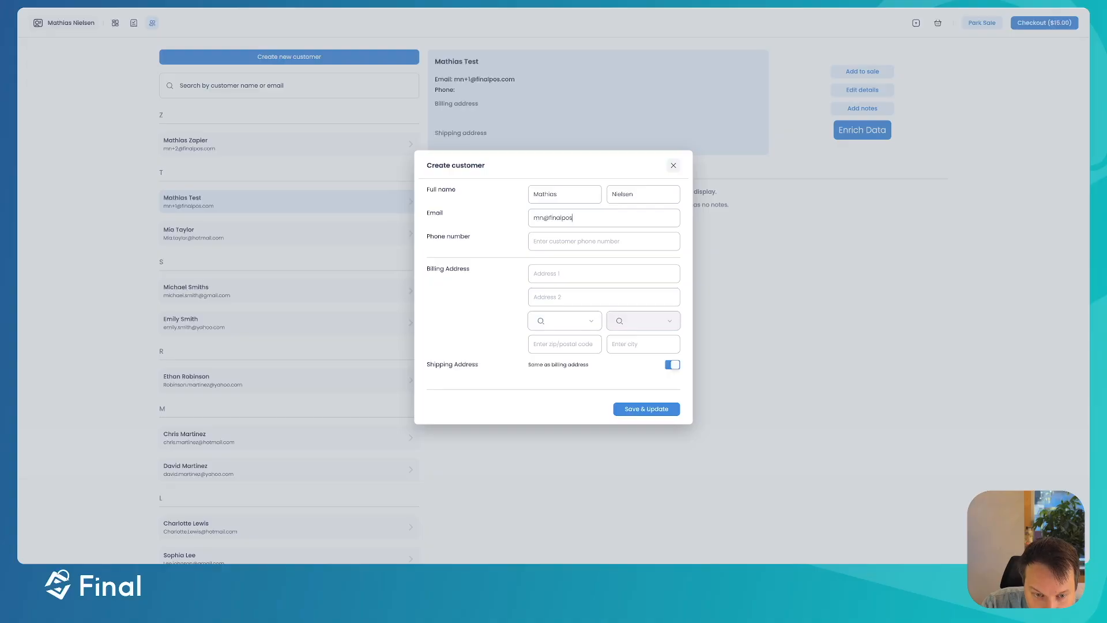
{"action": "left_click", "coordinate": [644, 410]}
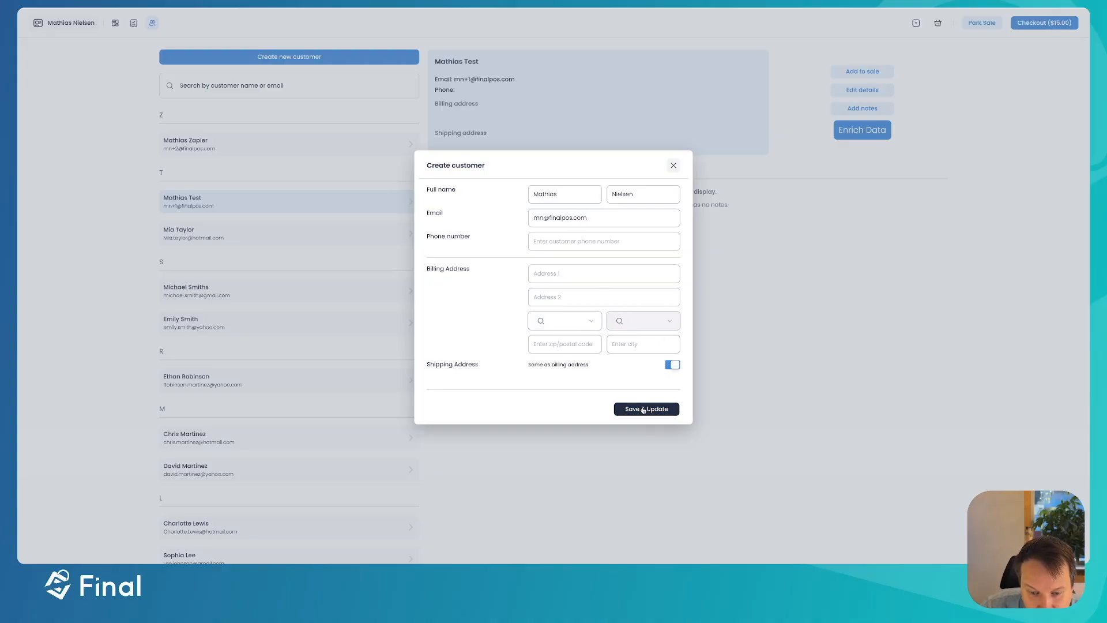
{"action": "left_click", "coordinate": [648, 413]}
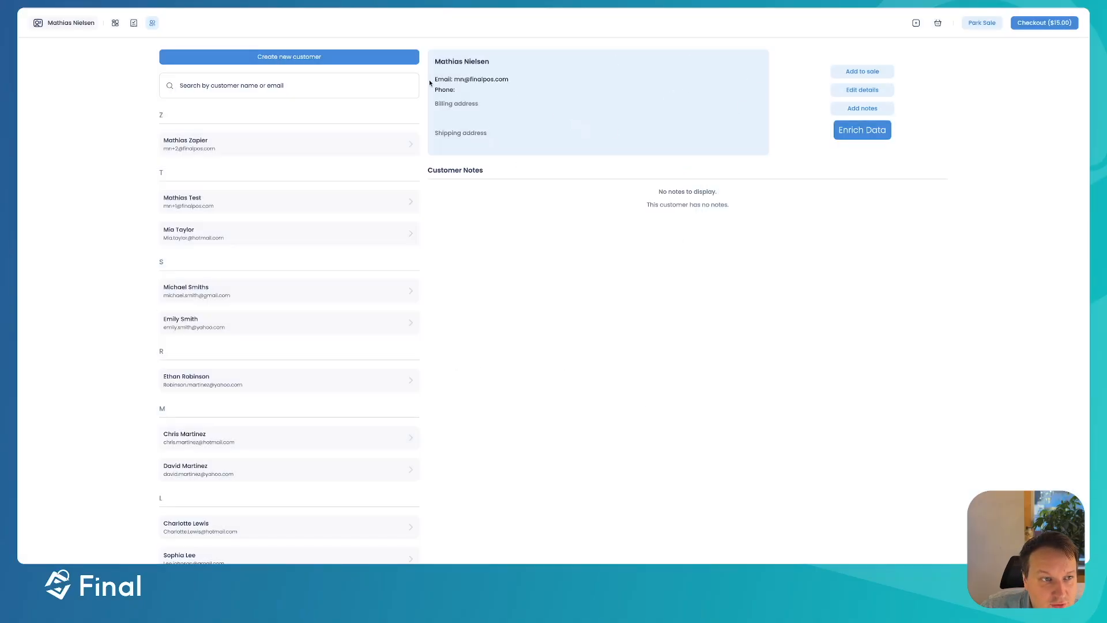
- Switch to the n8n workflow and close the Webhook details back to the canvas
{"action": "key", "text": "ctrl+Up"}
{"action": "left_click", "coordinate": [311, 210]}
{"action": "left_click", "coordinate": [340, 32]}
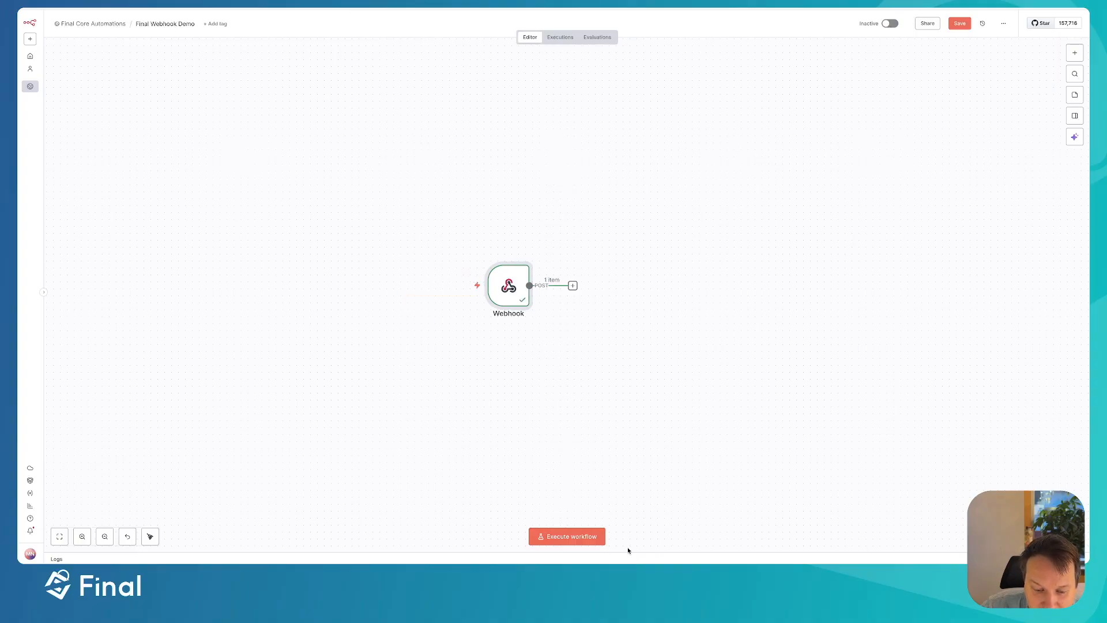
- Run the workflow to catch the POS test call, then check the Webhook's received Email and Name values
{"action": "left_click", "coordinate": [571, 538]}
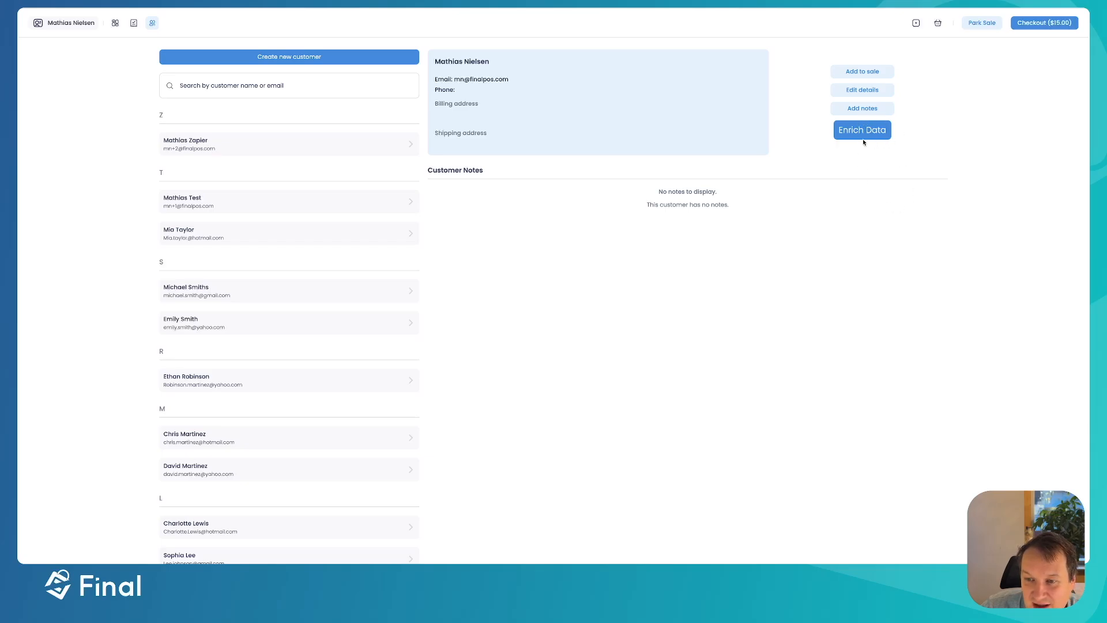
{"action": "key", "text": "ctrl+Up"}
{"action": "left_click", "coordinate": [415, 235]}
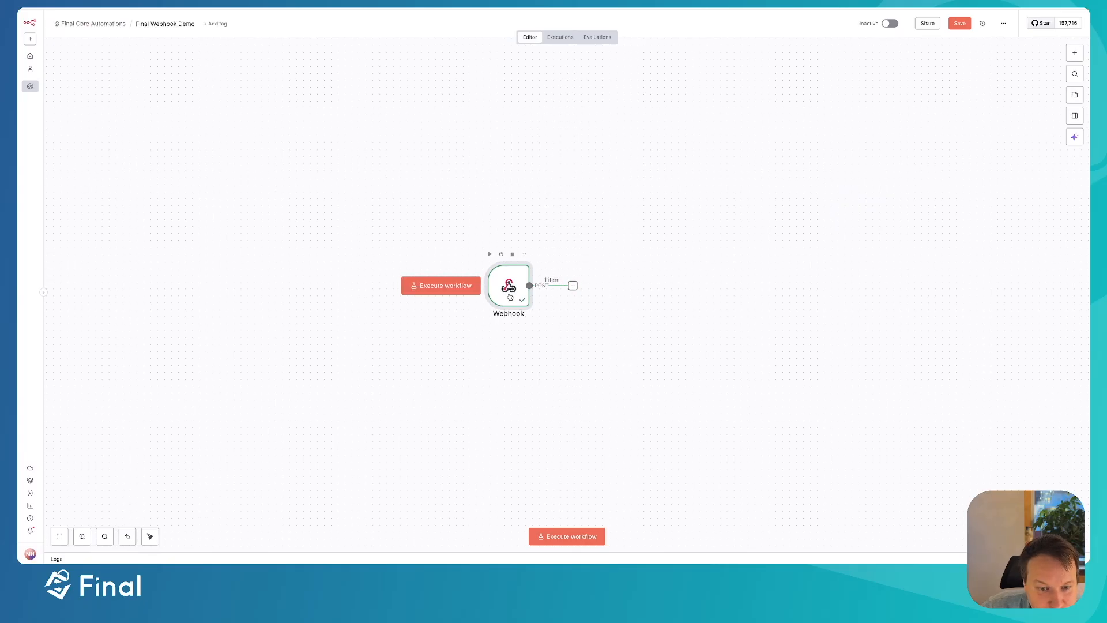
{"action": "double_click", "coordinate": [509, 296]}
{"action": "left_click", "coordinate": [289, 78]}
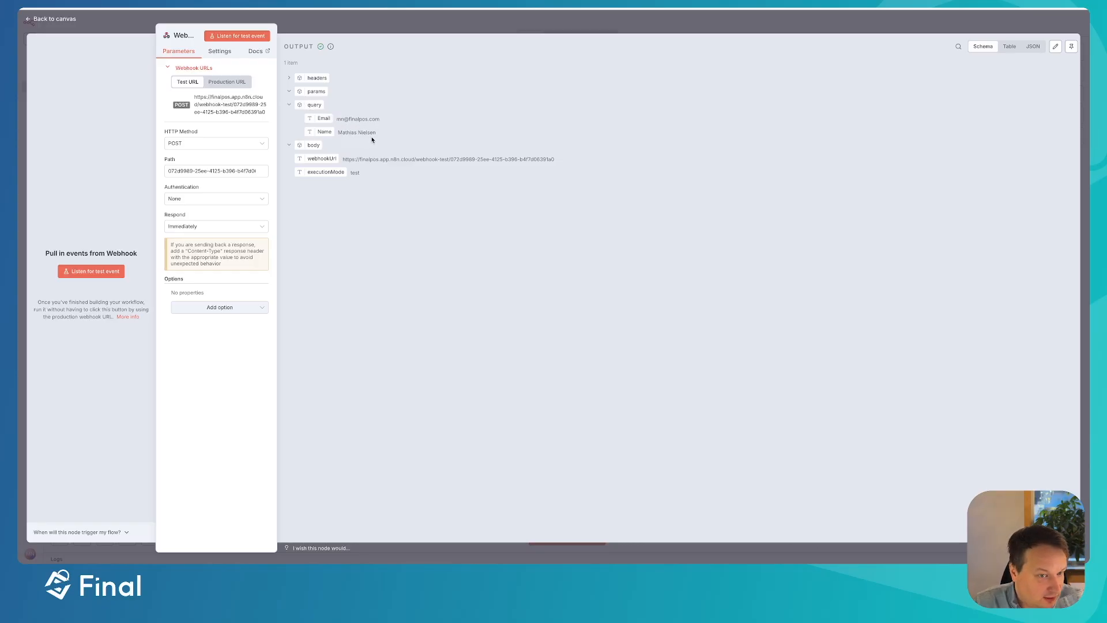
{"action": "left_click", "coordinate": [381, 22]}
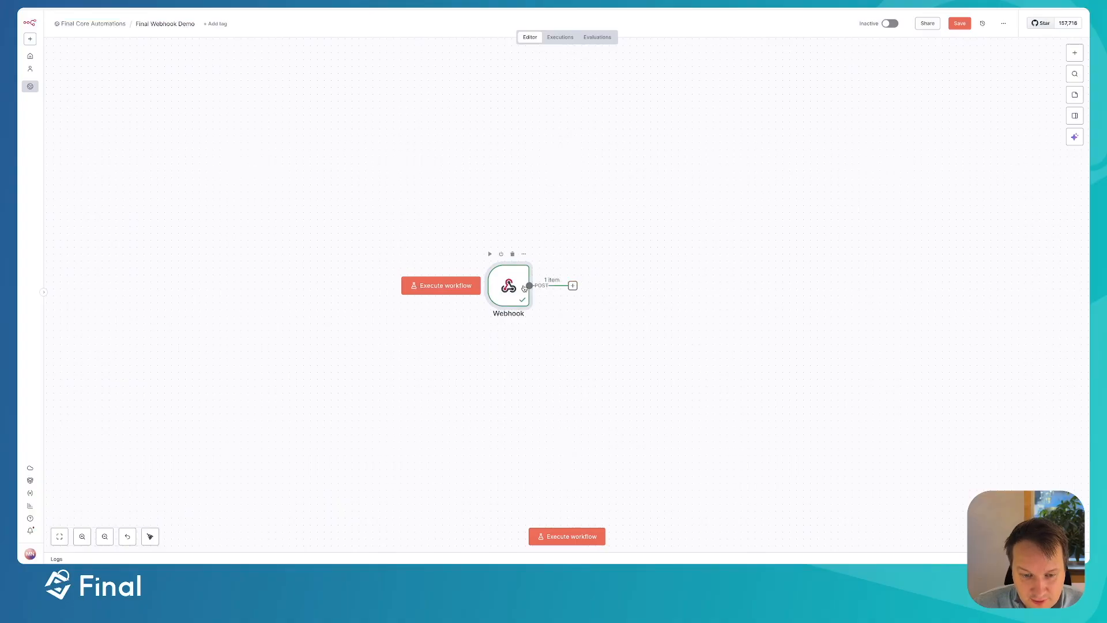
- Search 'drop' and add Dropcontact's Enrich contact action after the Webhook node
{"action": "left_click", "coordinate": [572, 285]}
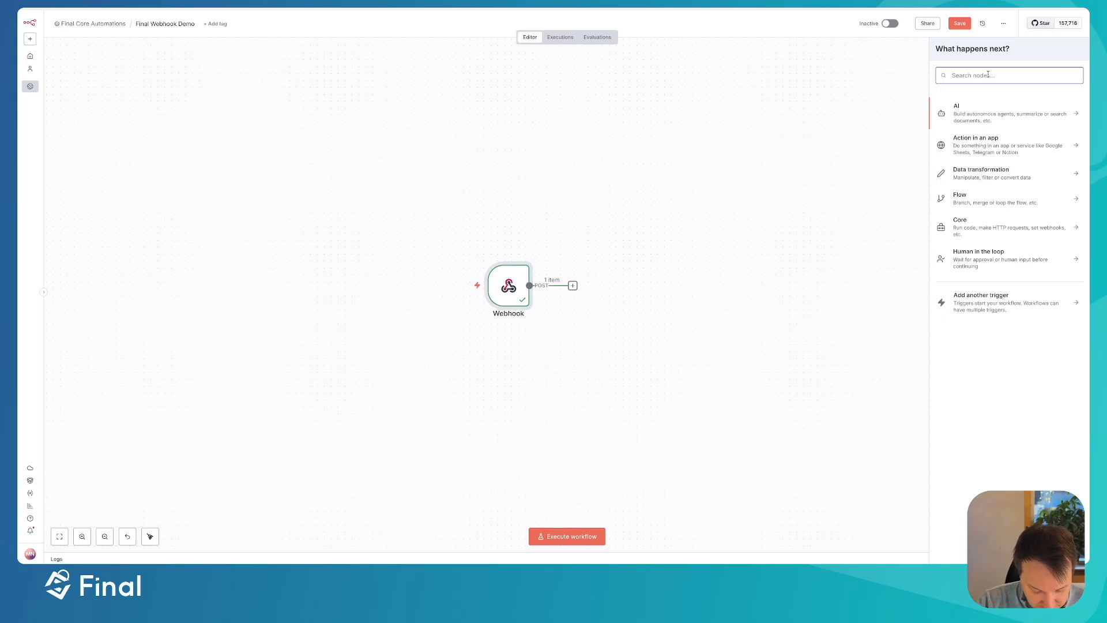
{"action": "type", "text": "drop"}
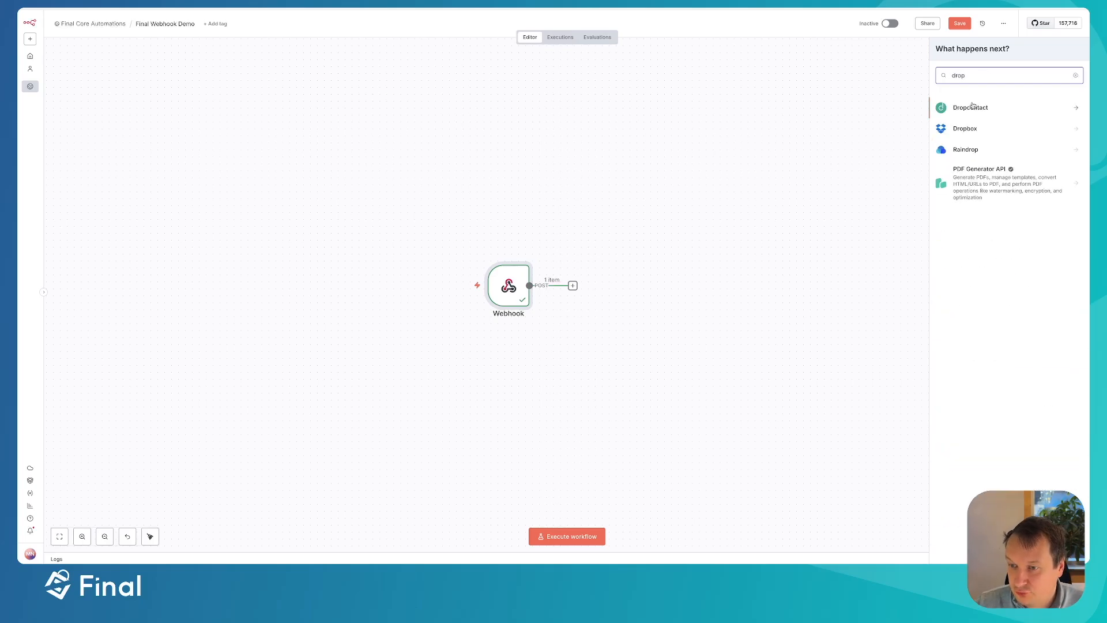
{"action": "left_click", "coordinate": [976, 106]}
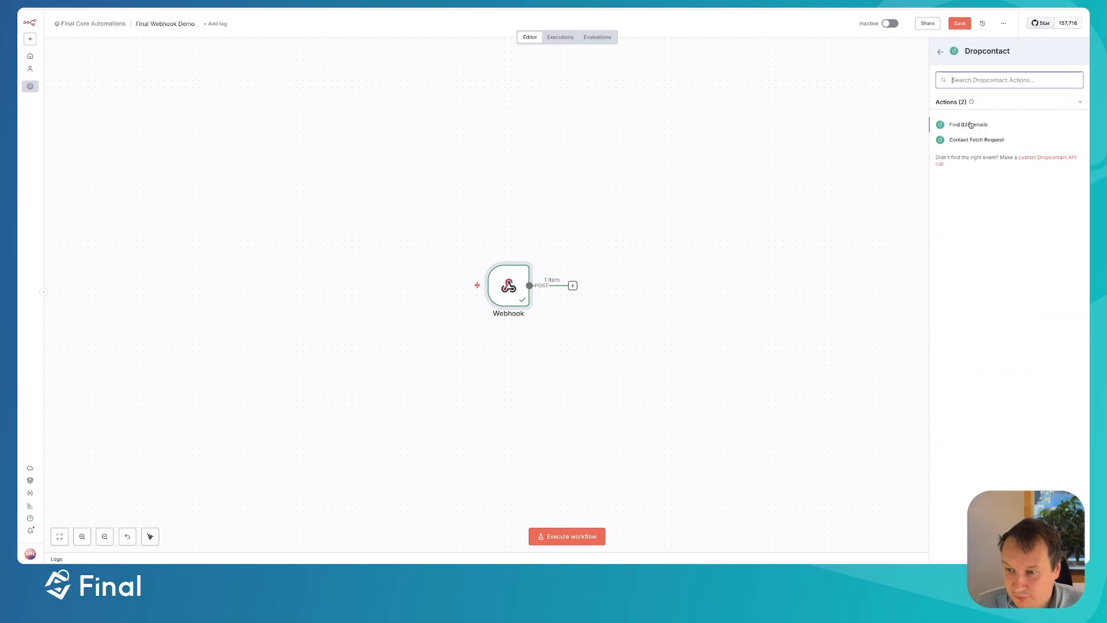
{"action": "left_click", "coordinate": [971, 123]}
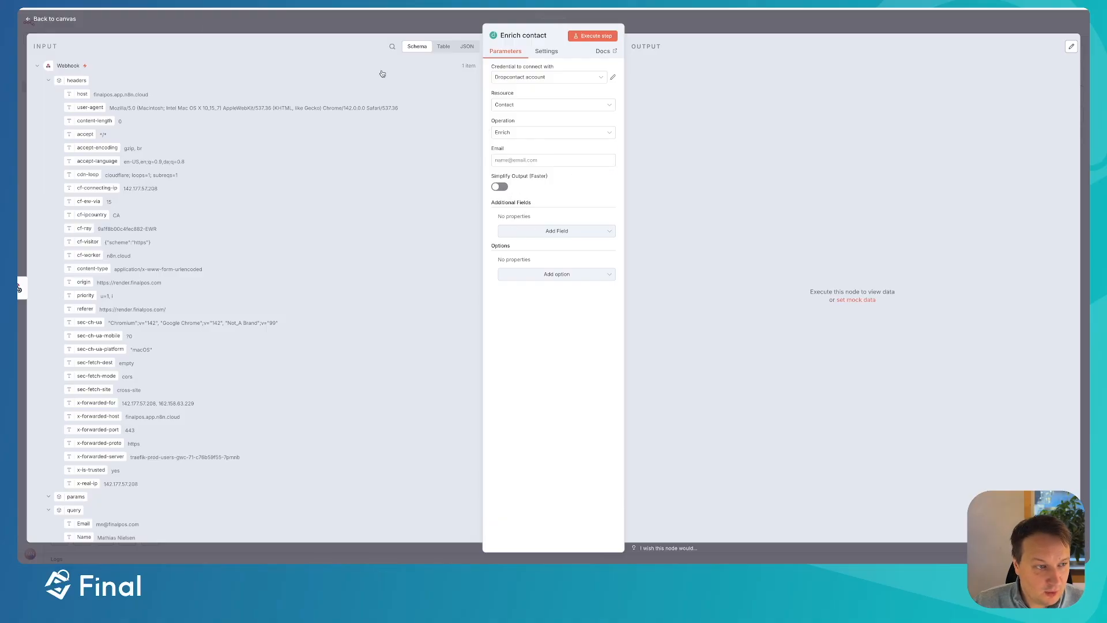
- Map Email to {{ $json.query.Email }} and Full Name to {{ $json.query.Name }}, then execute the step
{"action": "left_click", "coordinate": [48, 80]}
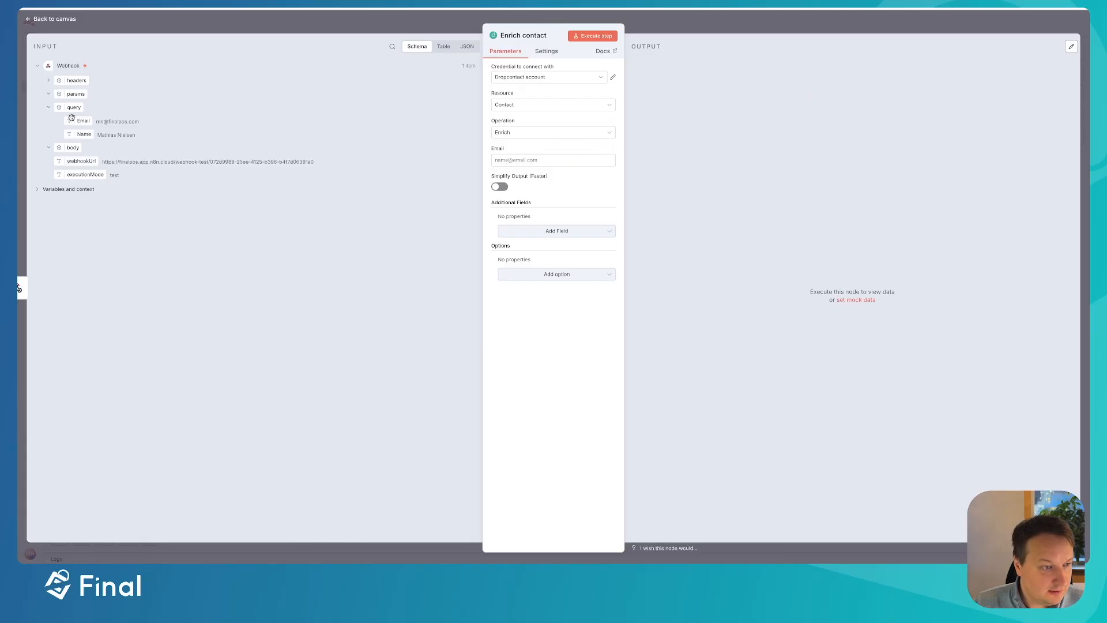
{"action": "left_click_drag", "start_coordinate": [76, 122], "coordinate": [513, 161]}
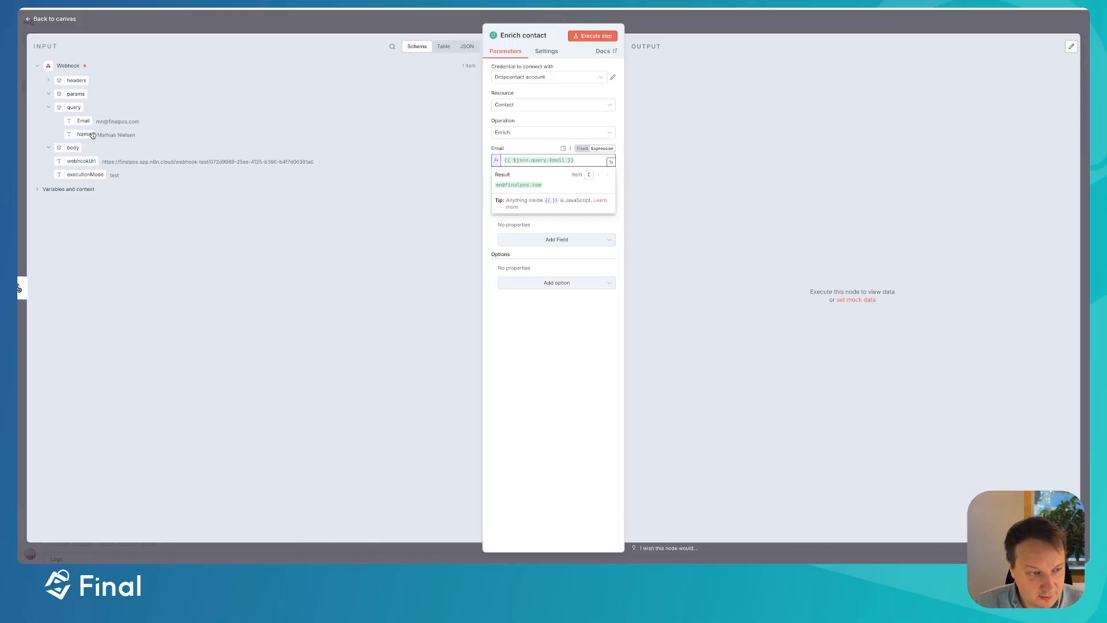
{"action": "left_click", "coordinate": [586, 228]}
{"action": "left_click", "coordinate": [548, 242]}
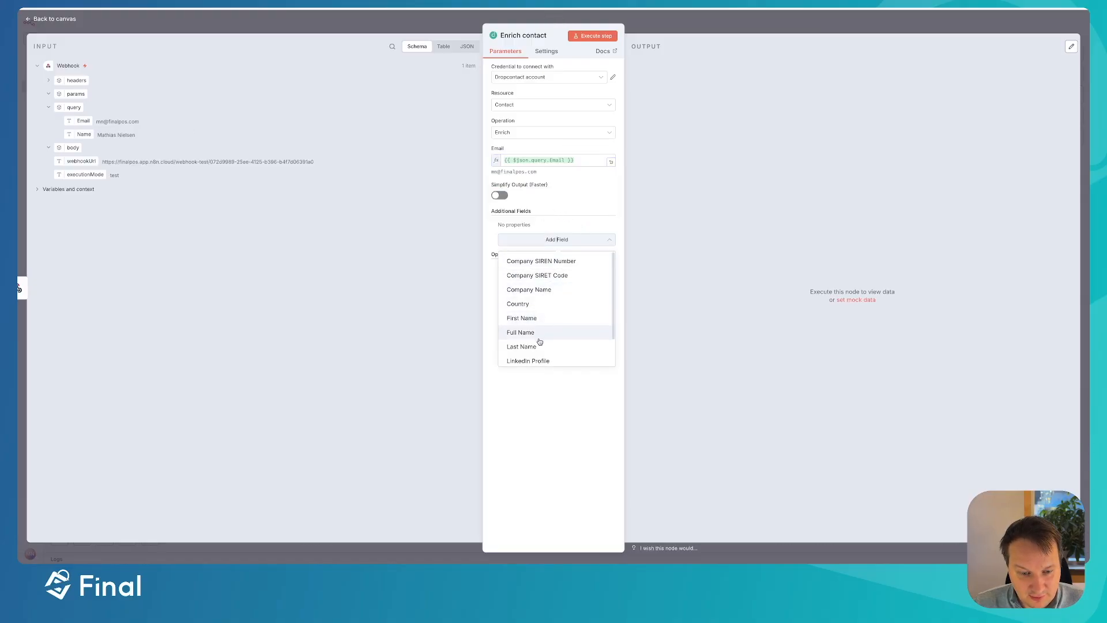
{"action": "left_click", "coordinate": [538, 334]}
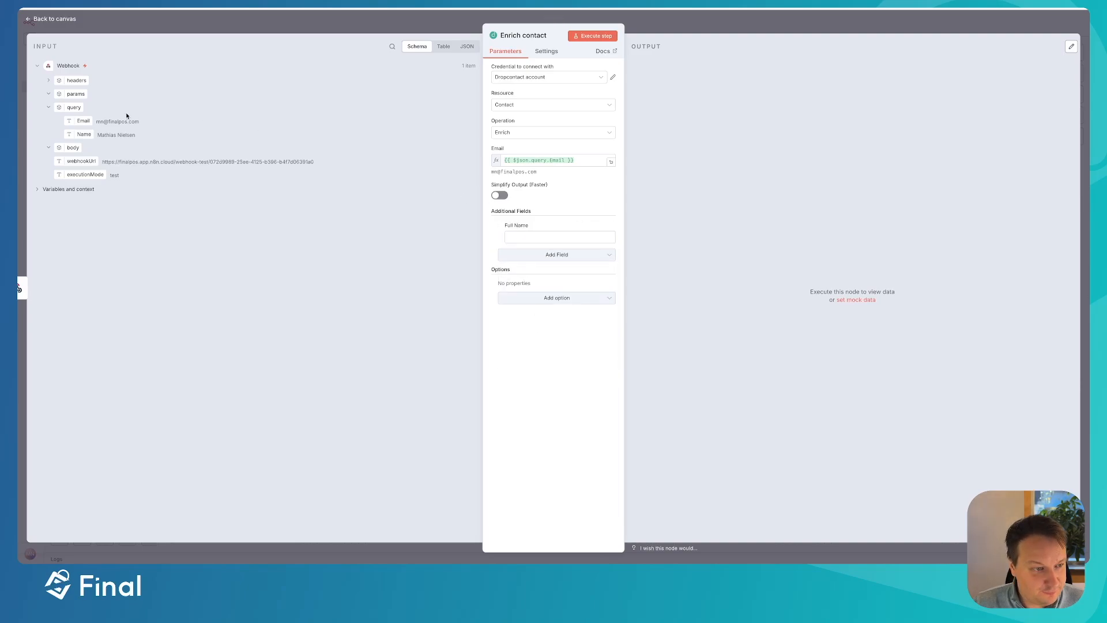
{"action": "left_click_drag", "start_coordinate": [75, 137], "coordinate": [504, 241]}
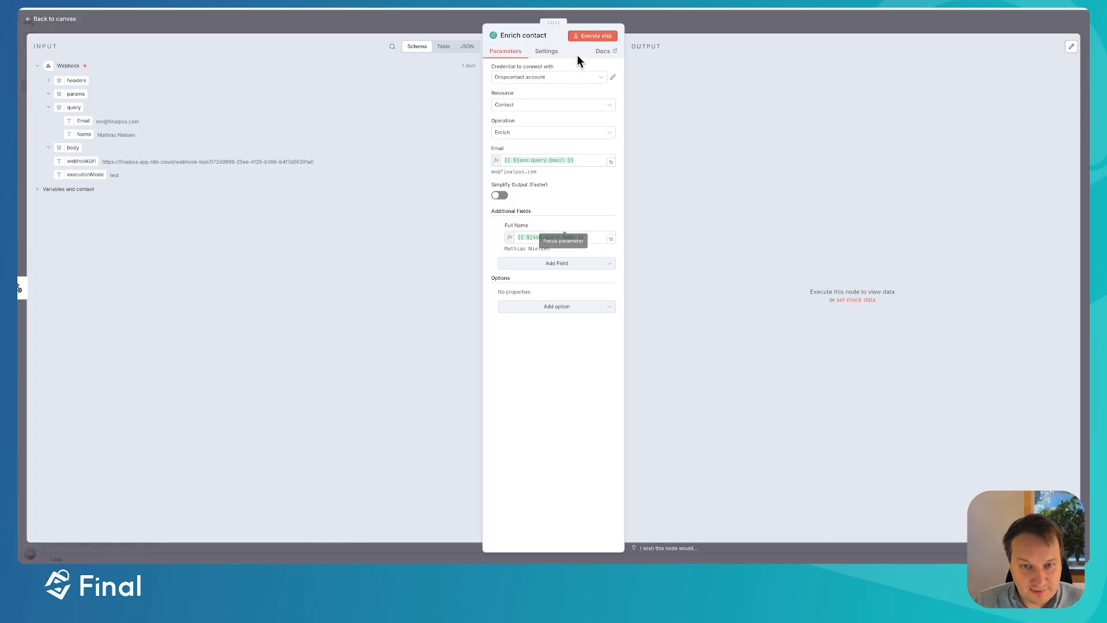
{"action": "left_click", "coordinate": [593, 36]}
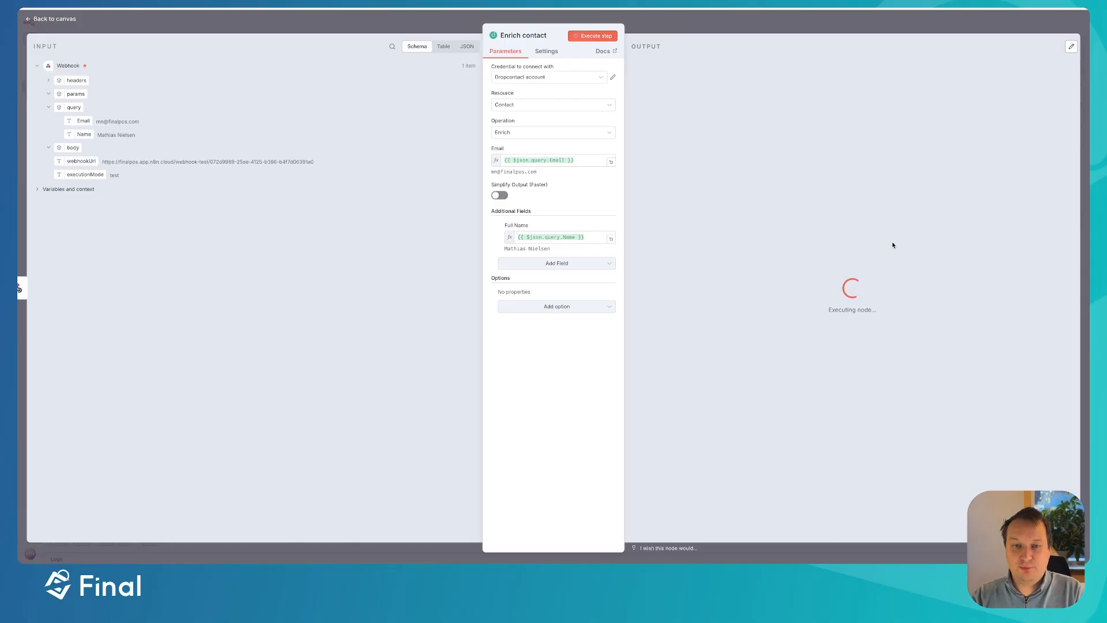
- Insert an AI Agent node right after Enrich contact, leaving its settings closed for now
{"action": "left_click", "coordinate": [834, 20]}
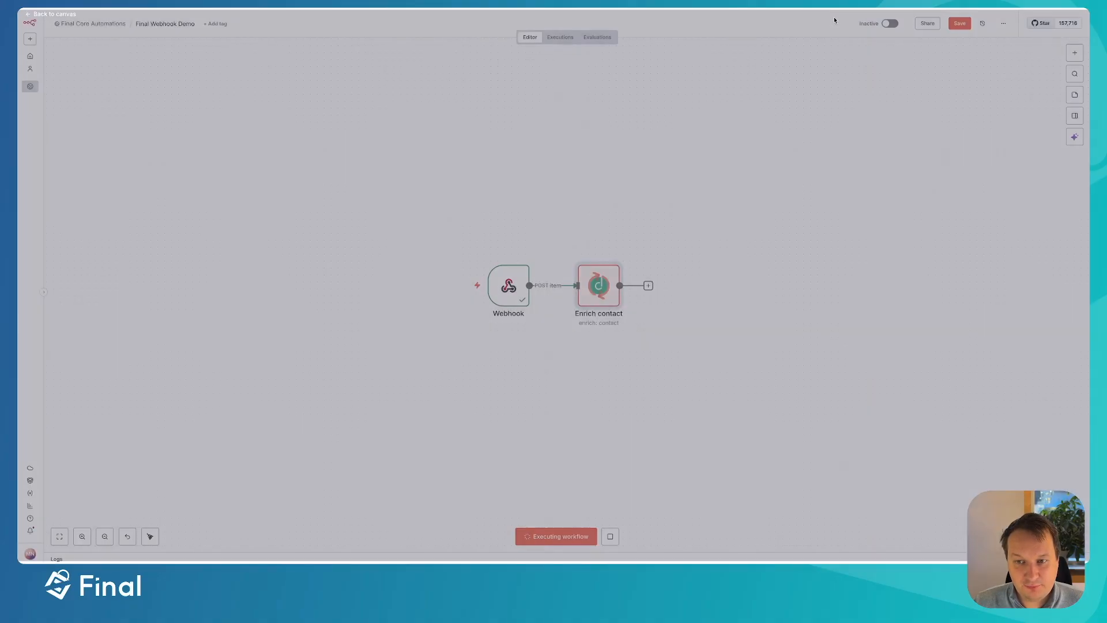
{"action": "scroll", "coordinate": [621, 298], "scroll_direction": "right", "scroll_amount": 3}
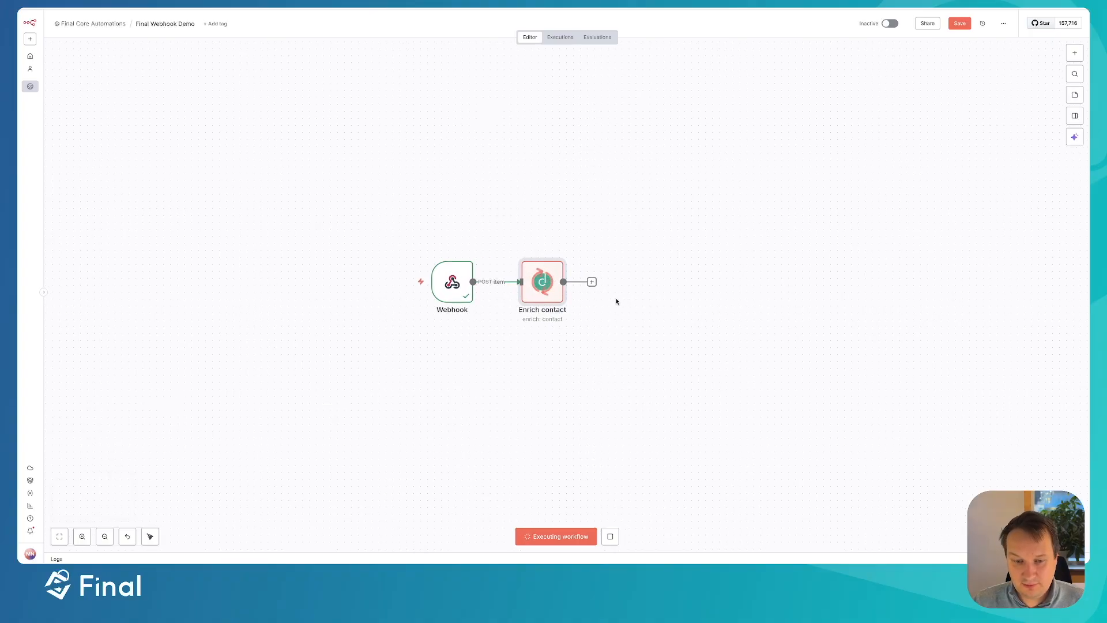
{"action": "left_click", "coordinate": [593, 283]}
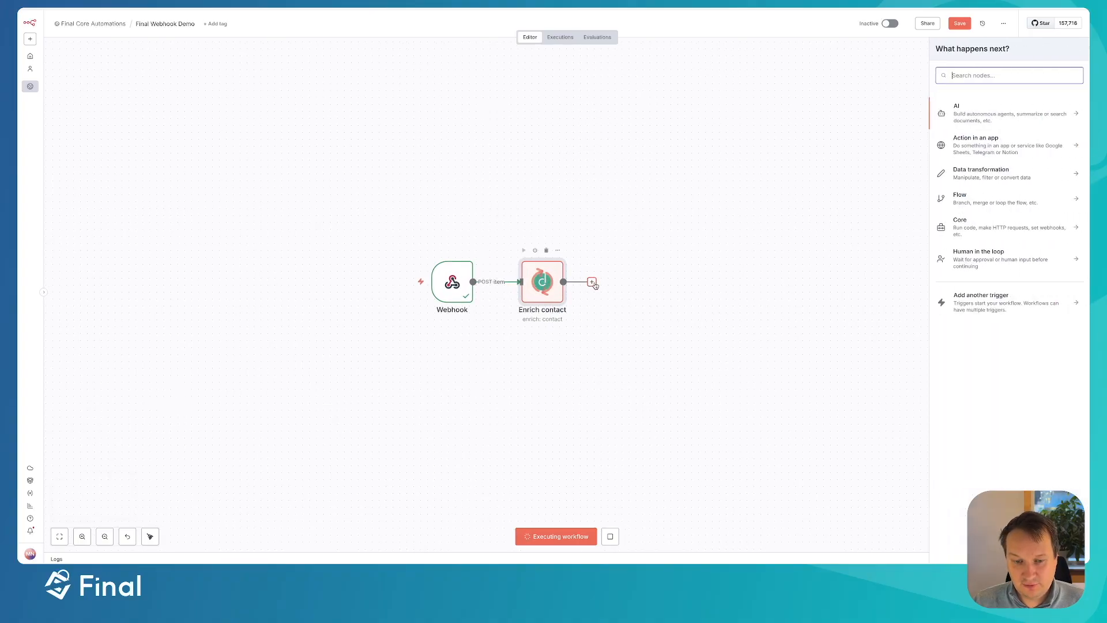
{"action": "left_click", "coordinate": [983, 116]}
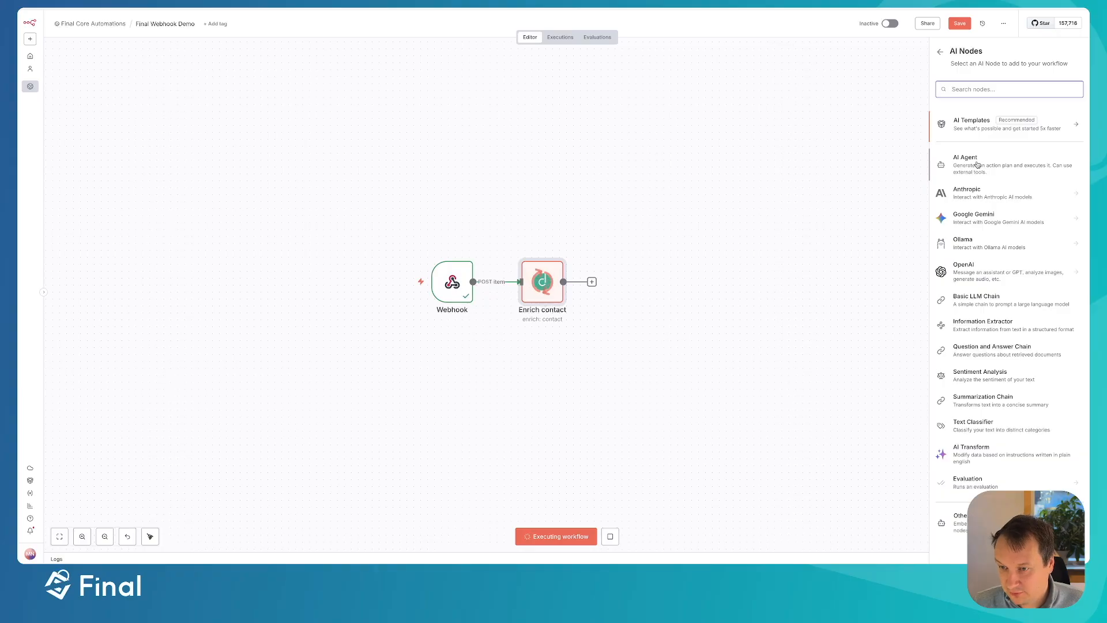
{"action": "left_click", "coordinate": [977, 166]}
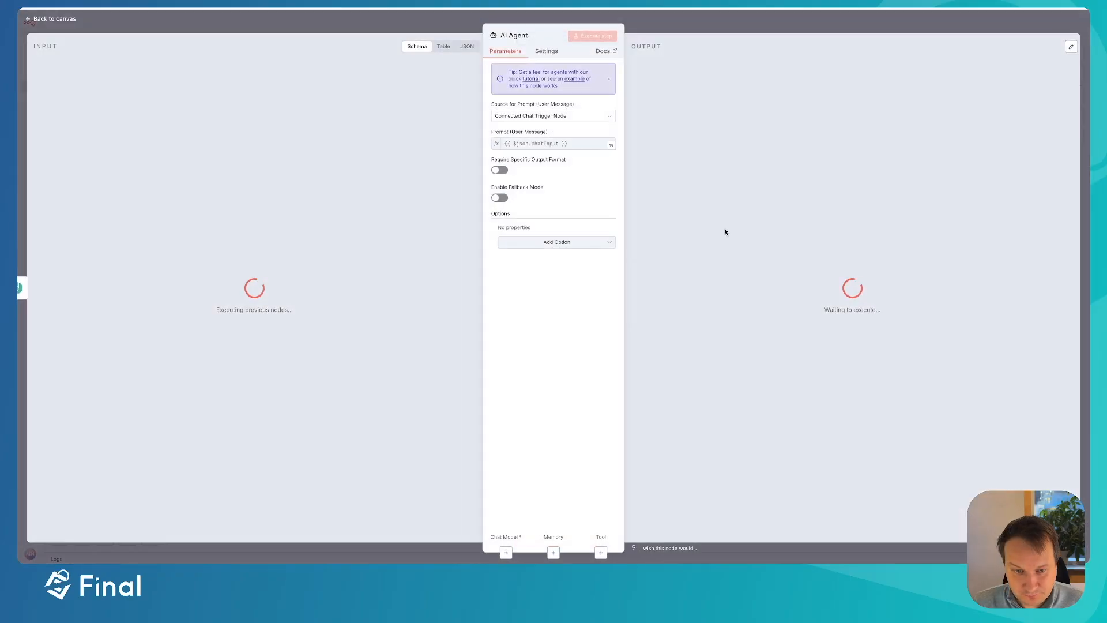
{"action": "left_click", "coordinate": [662, 17]}
{"action": "left_click_drag", "start_coordinate": [665, 295], "coordinate": [672, 293]}
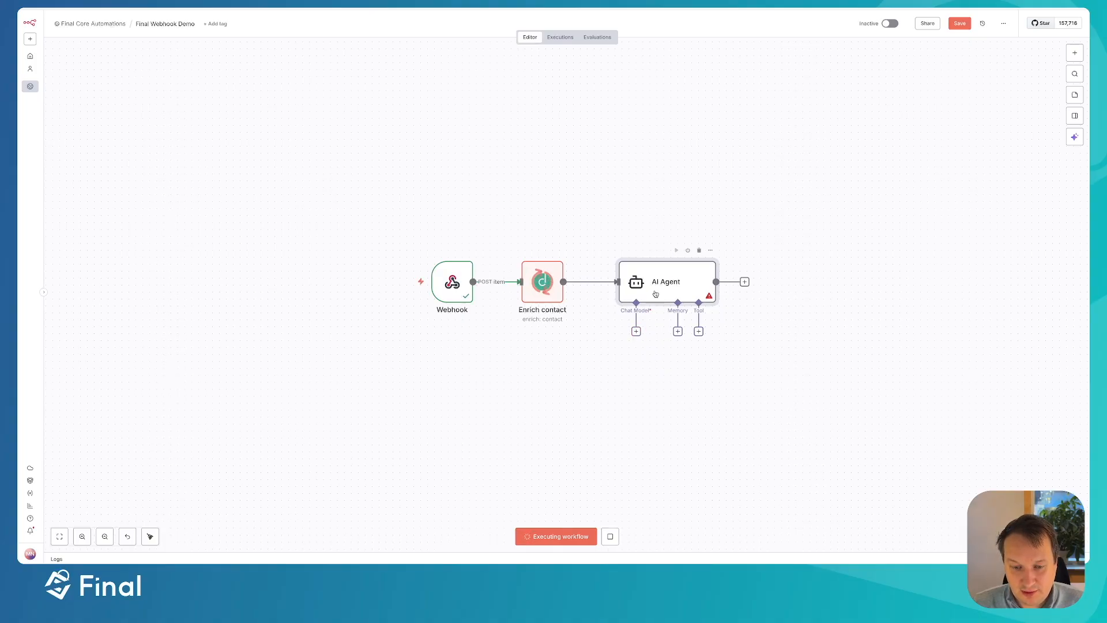
- Attach an OpenRouter Chat Model set to openai/gpt-4o and place it beneath the AI Agent
{"action": "left_click", "coordinate": [636, 331]}
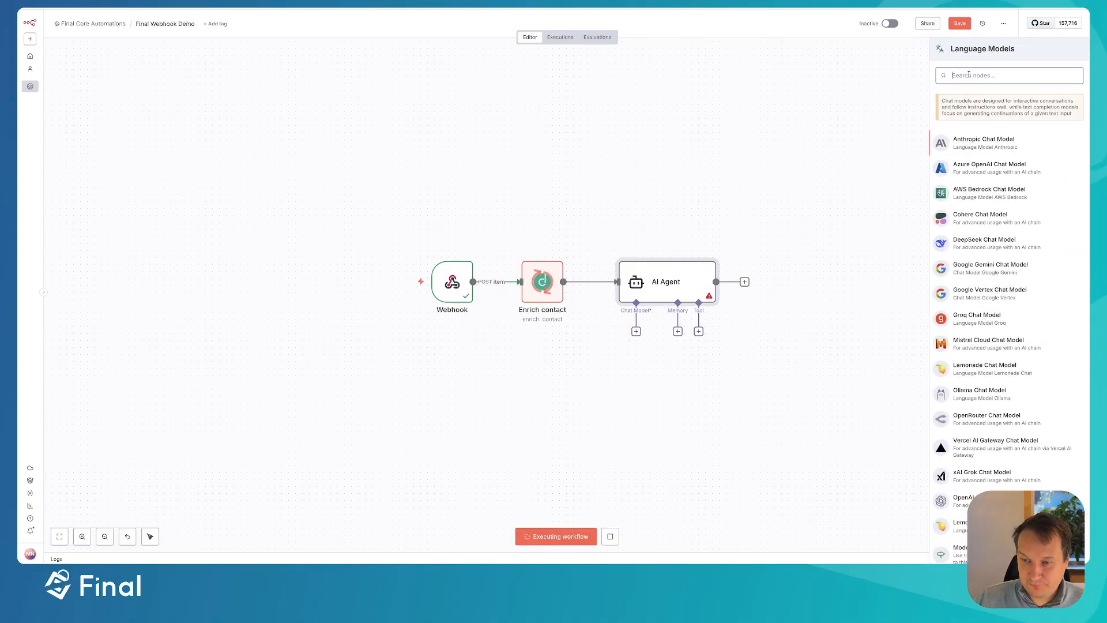
{"action": "type", "text": "open"}
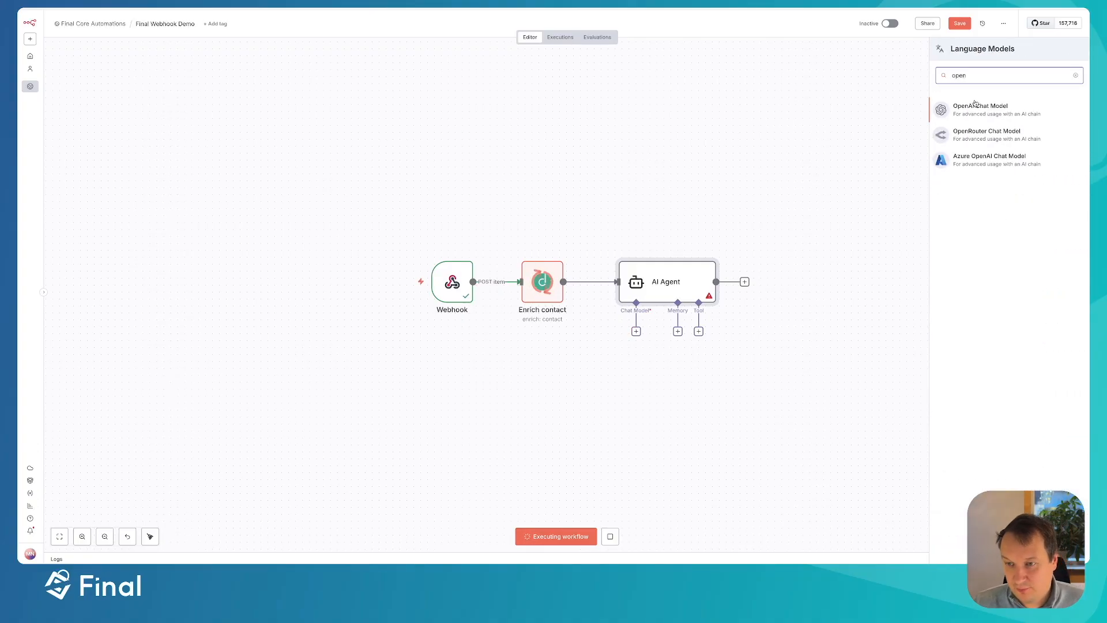
{"action": "left_click", "coordinate": [969, 137]}
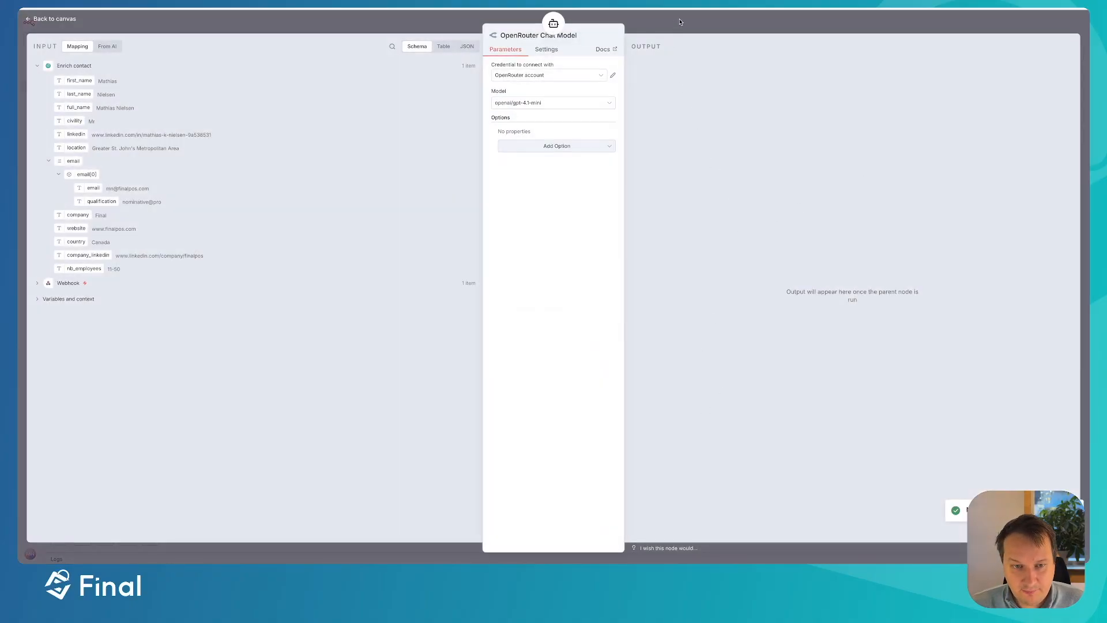
{"action": "left_click", "coordinate": [562, 103]}
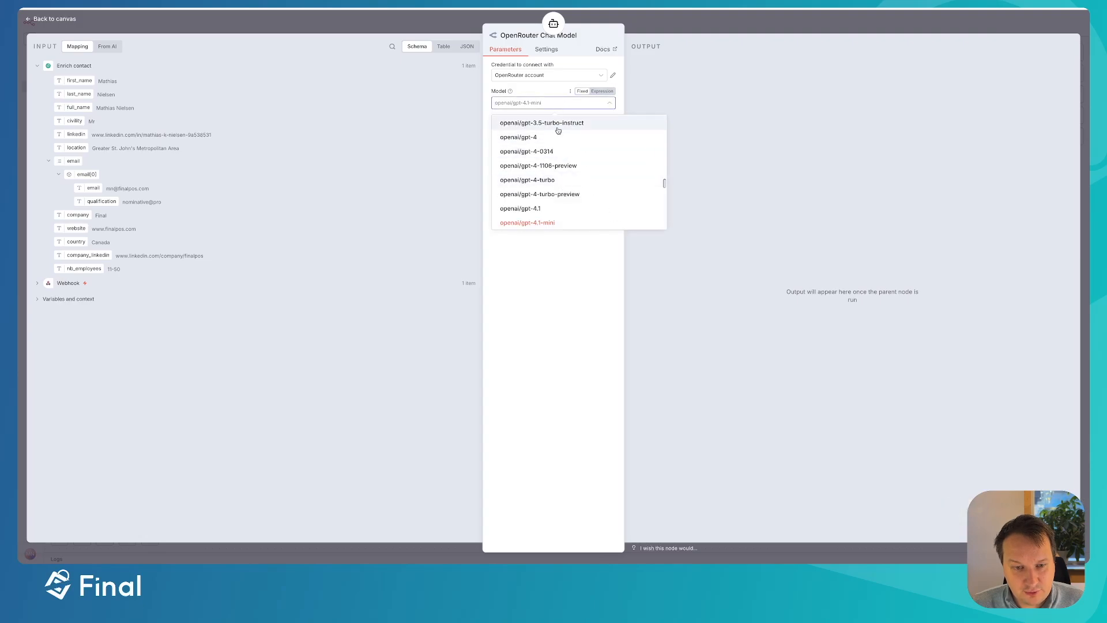
{"action": "scroll", "coordinate": [546, 221], "scroll_direction": "up", "scroll_amount": 5}
{"action": "scroll", "coordinate": [547, 221], "scroll_direction": "down", "scroll_amount": 5}
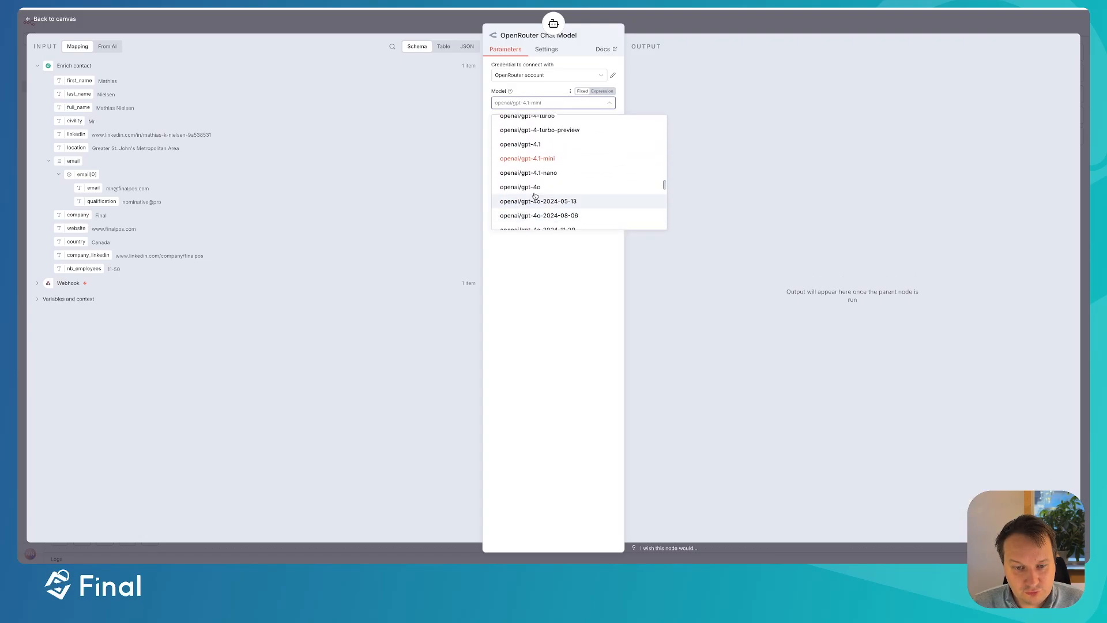
{"action": "left_click", "coordinate": [531, 189]}
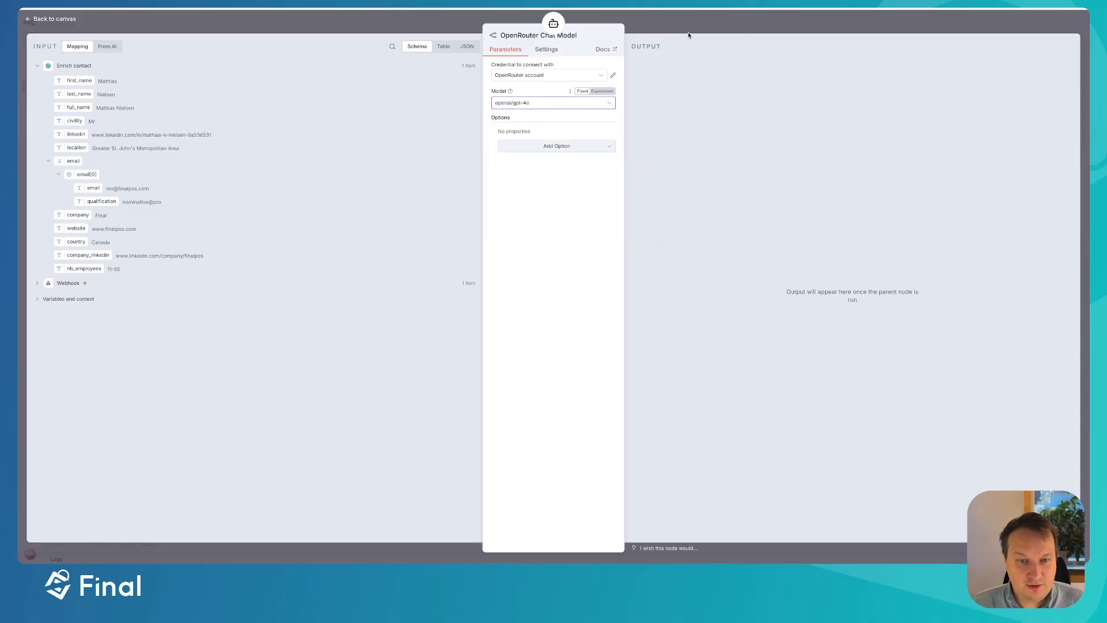
{"action": "left_click", "coordinate": [601, 105]}
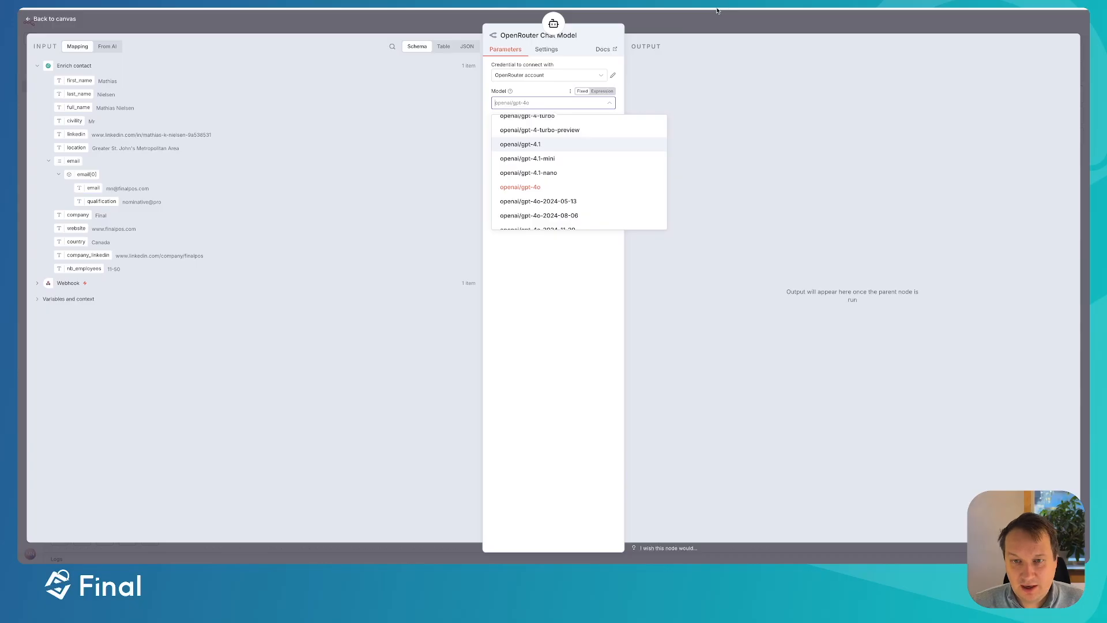
{"action": "left_click", "coordinate": [714, 22]}
{"action": "left_click_drag", "start_coordinate": [590, 370], "coordinate": [645, 362]}
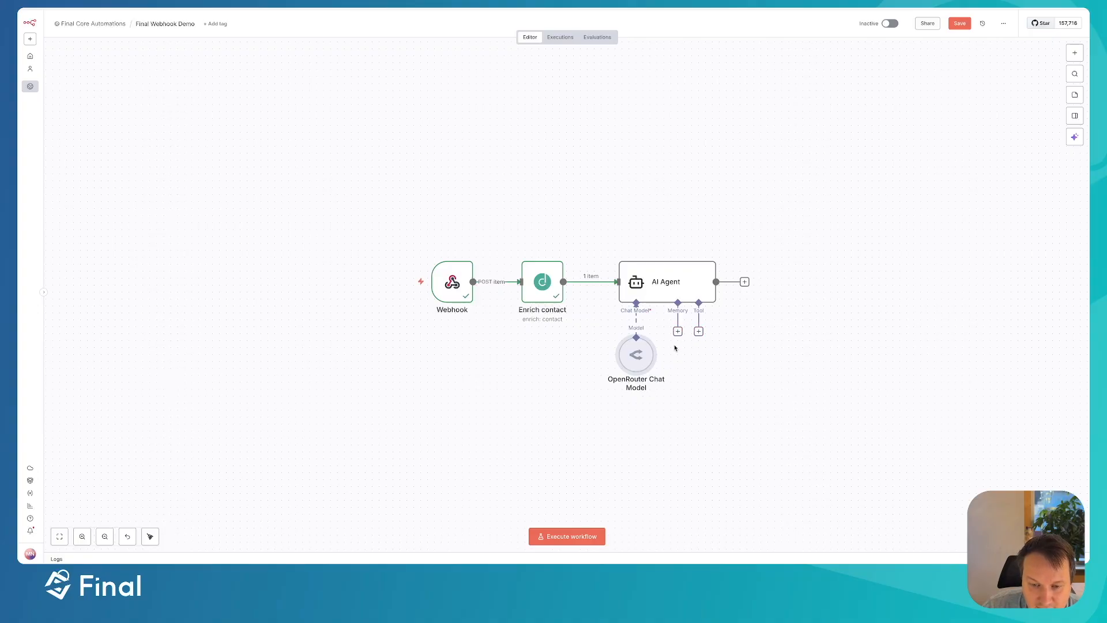
{"action": "mouse_move", "coordinate": [616, 294]}
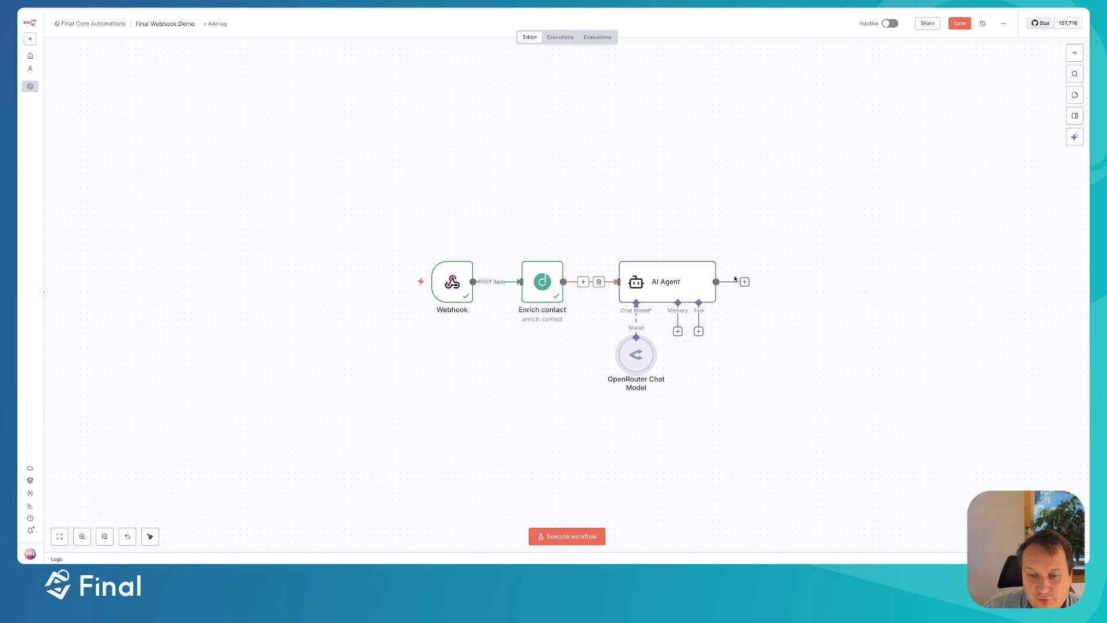
{"action": "double_click", "coordinate": [546, 291]}
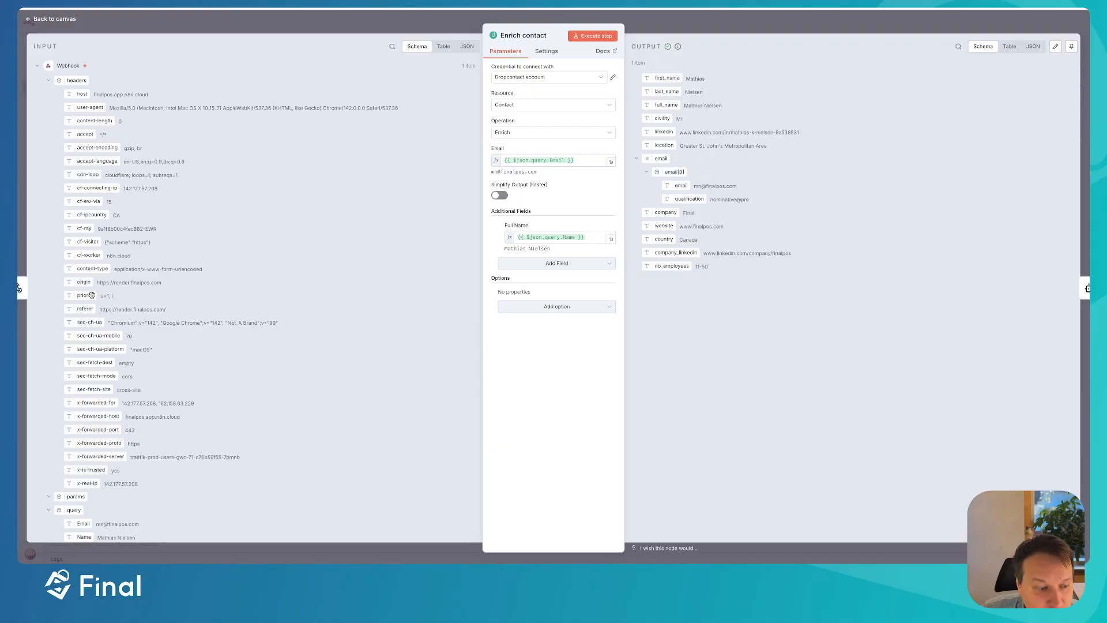
{"action": "left_click", "coordinate": [49, 81]}
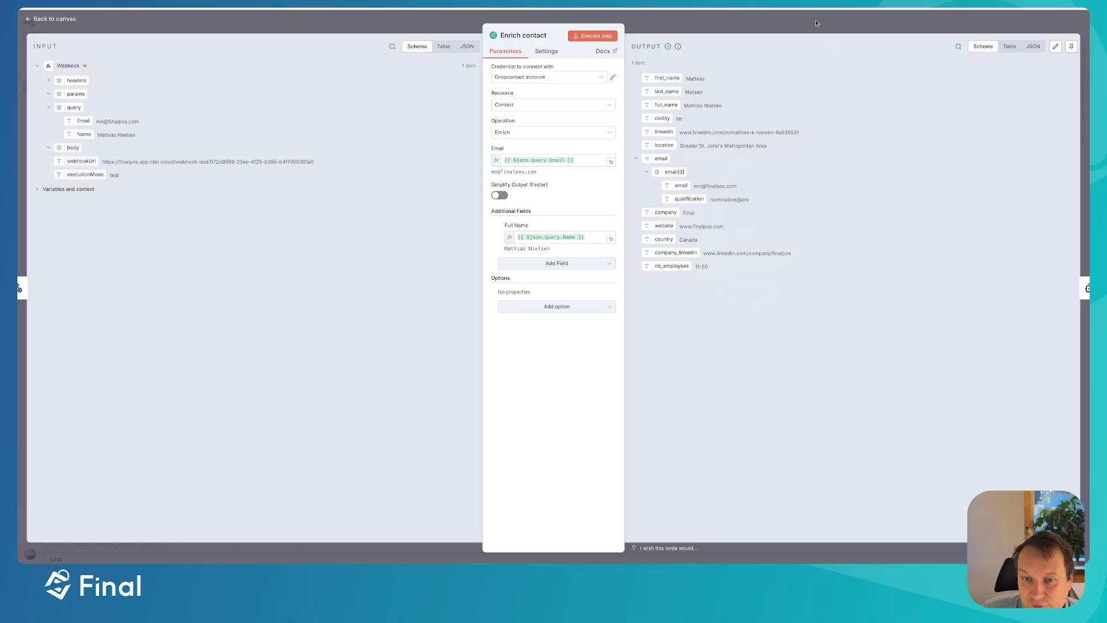
{"action": "left_click", "coordinate": [729, 21]}
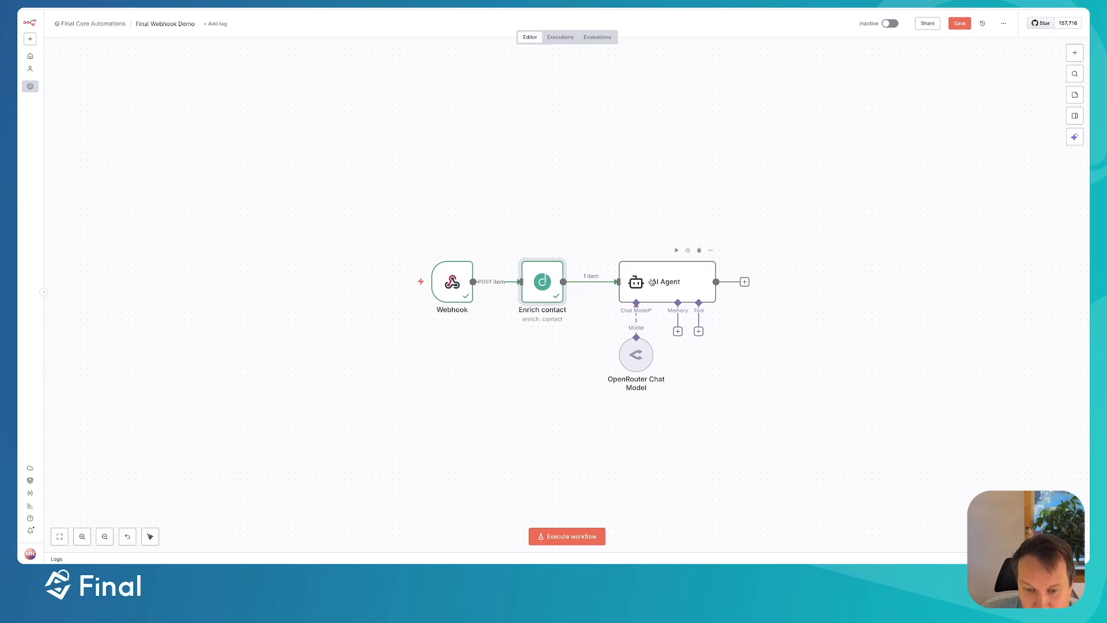
- Set the AI Agent's prompt source to Define below and enlarge the prompt box
{"action": "left_click", "coordinate": [652, 281]}
{"action": "double_click", "coordinate": [652, 282]}
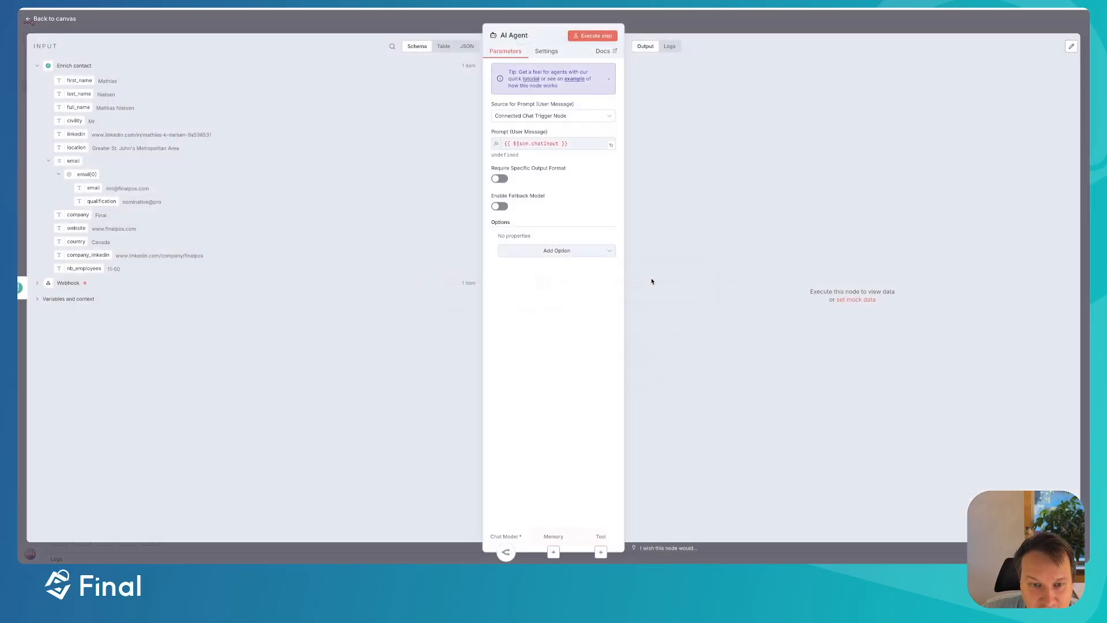
{"action": "left_click", "coordinate": [573, 117]}
{"action": "left_click", "coordinate": [548, 156]}
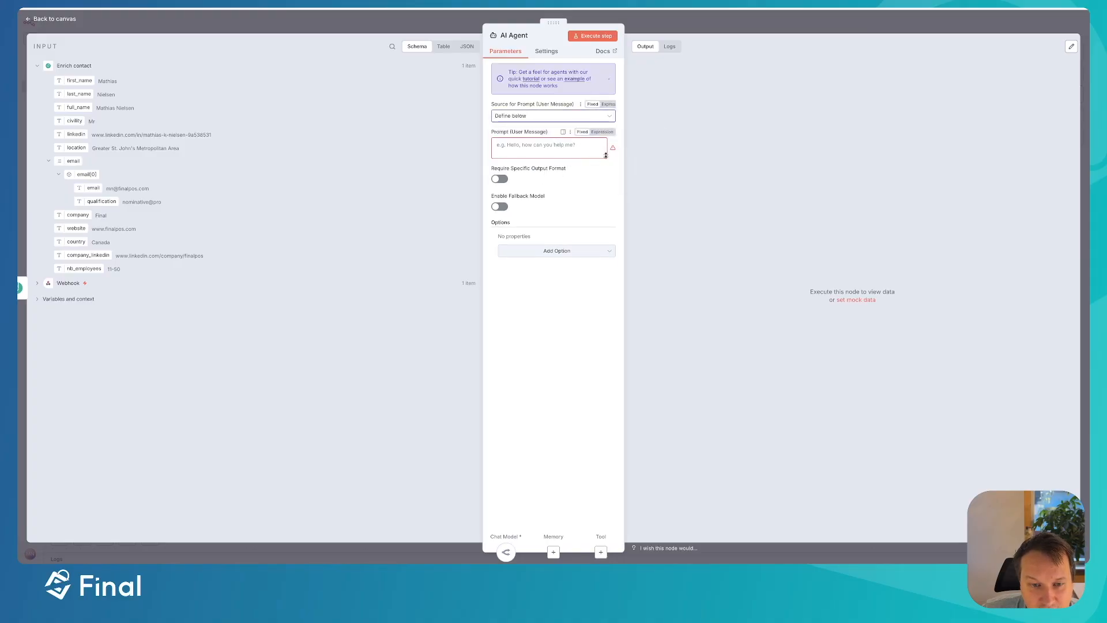
{"action": "left_click_drag", "start_coordinate": [605, 152], "coordinate": [604, 189]}
- Switch the prompt to an expression and open it in the full expression editor
{"action": "left_click", "coordinate": [541, 151]}
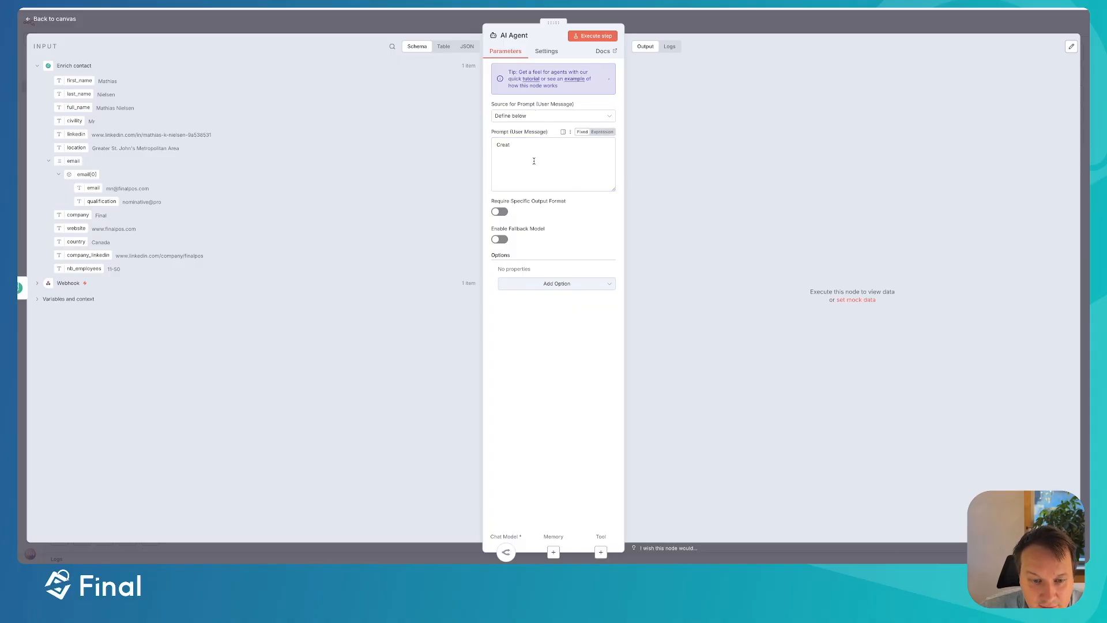
{"action": "left_click", "coordinate": [602, 132]}
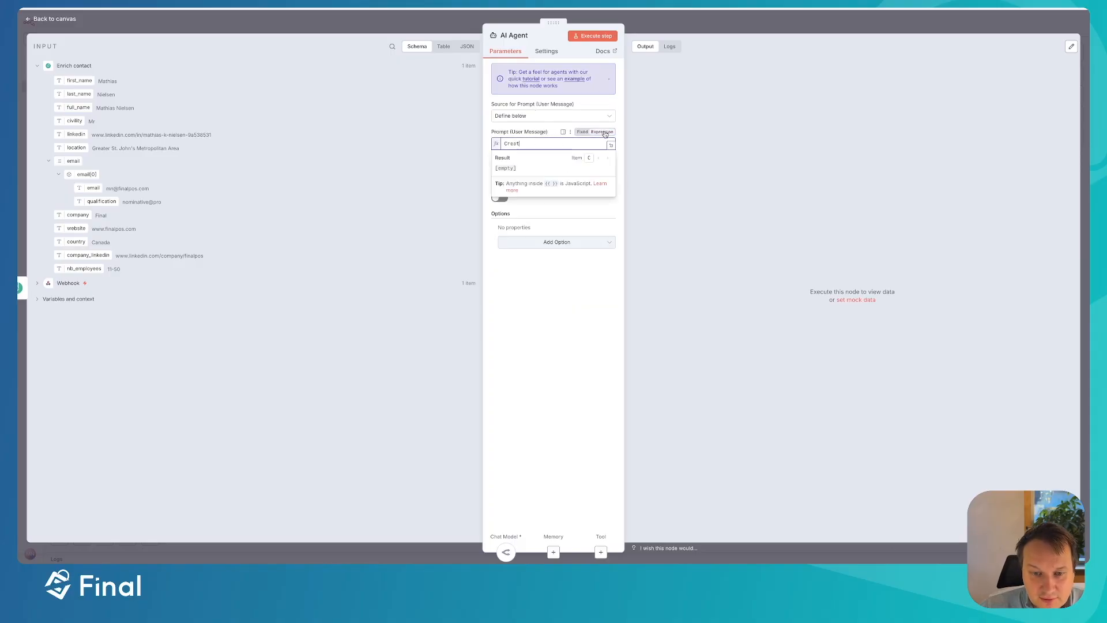
{"action": "left_click", "coordinate": [611, 145]}
- Replace the prompt with the AI summary-assistant instruction plus a 'This is the data that you have' line
{"action": "left_click_drag", "start_coordinate": [235, 79], "coordinate": [114, 36]}
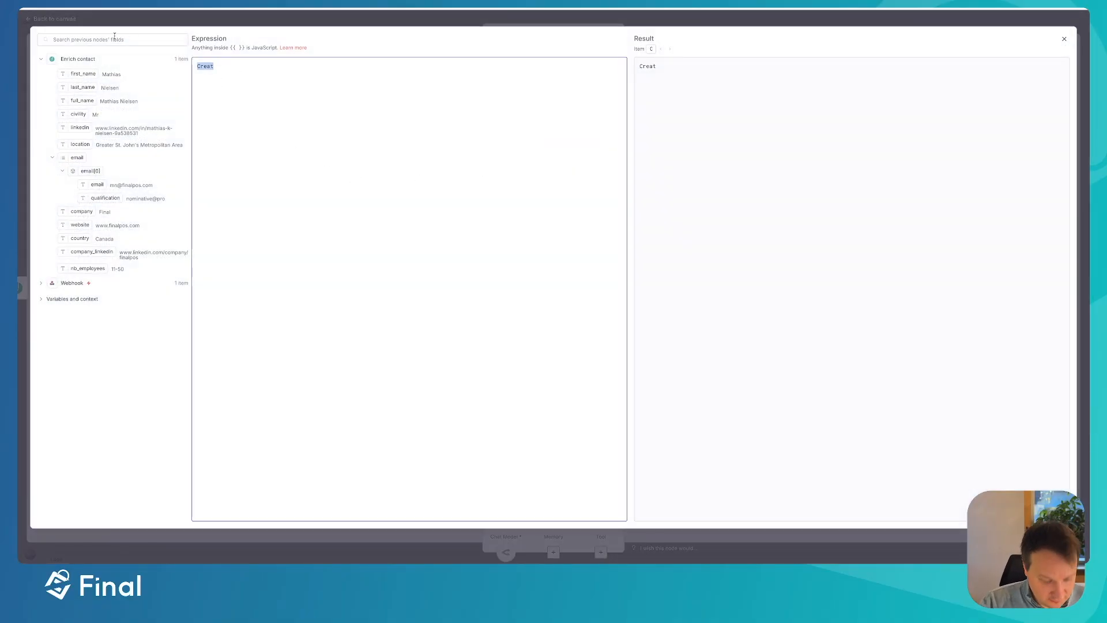
{"action": "type", "text": "You a"}
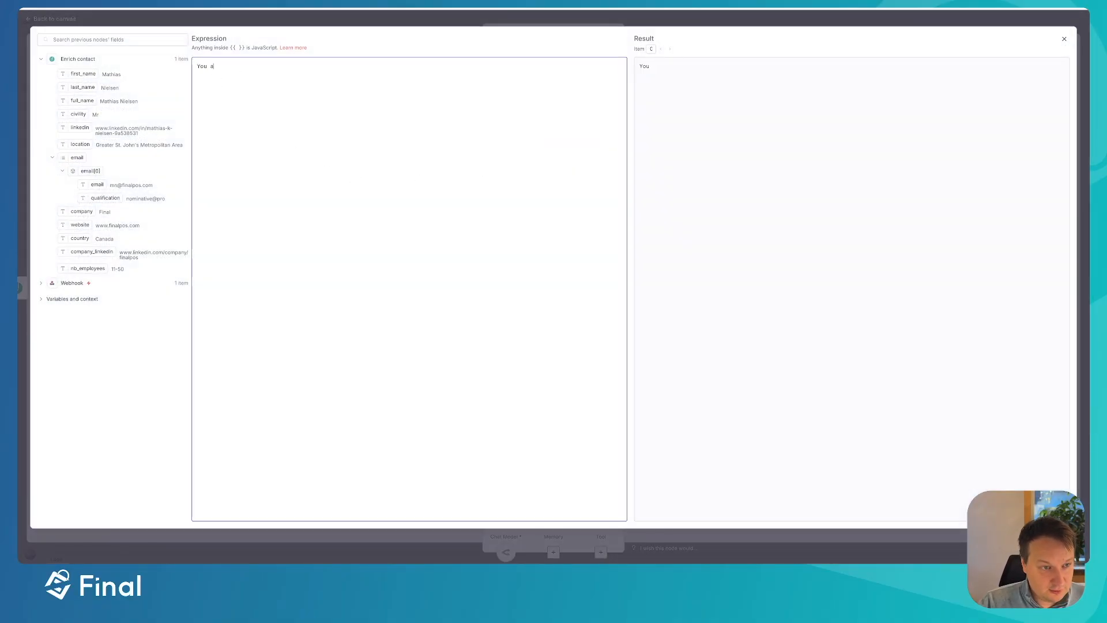
{"action": "type", "text": "re an ai summary assistant"}
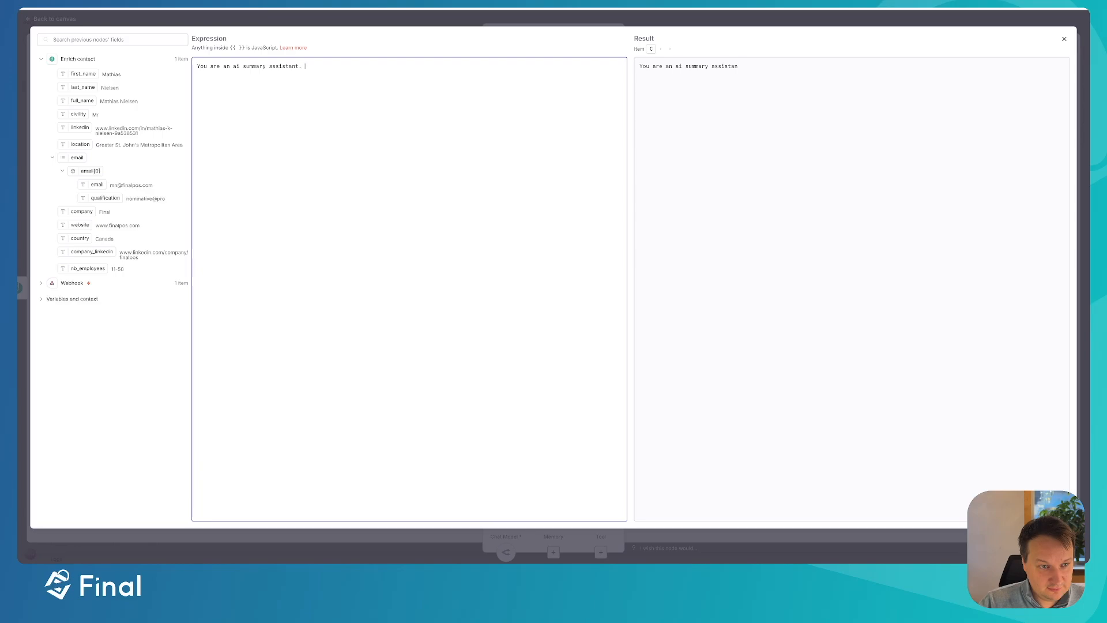
{"action": "type", "text": " you j"}
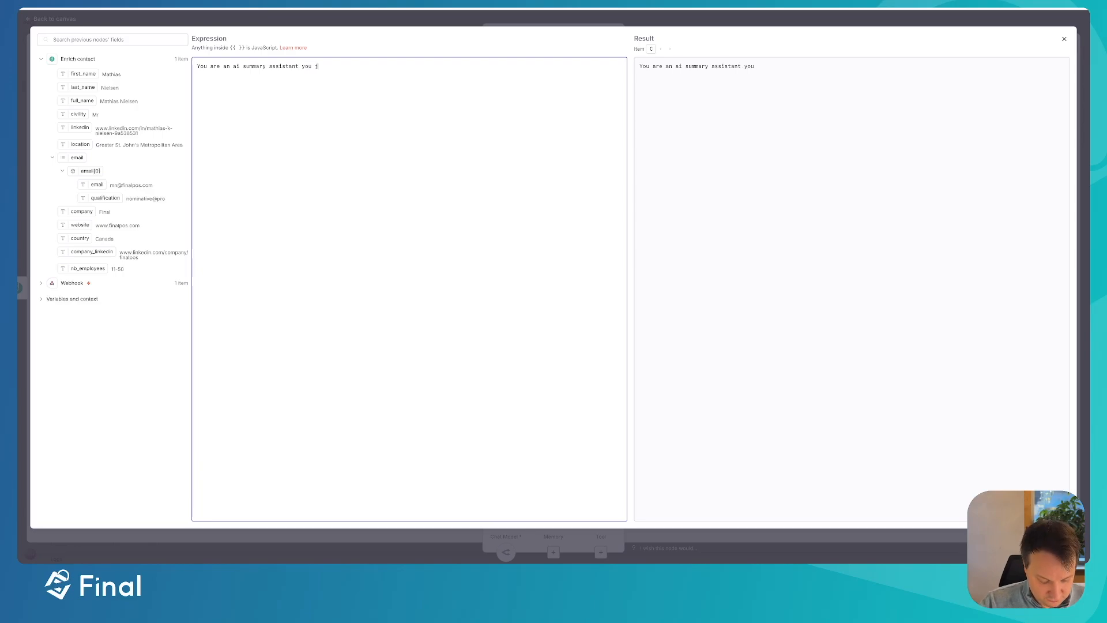
{"action": "type", "text": "ob is to create a small "}
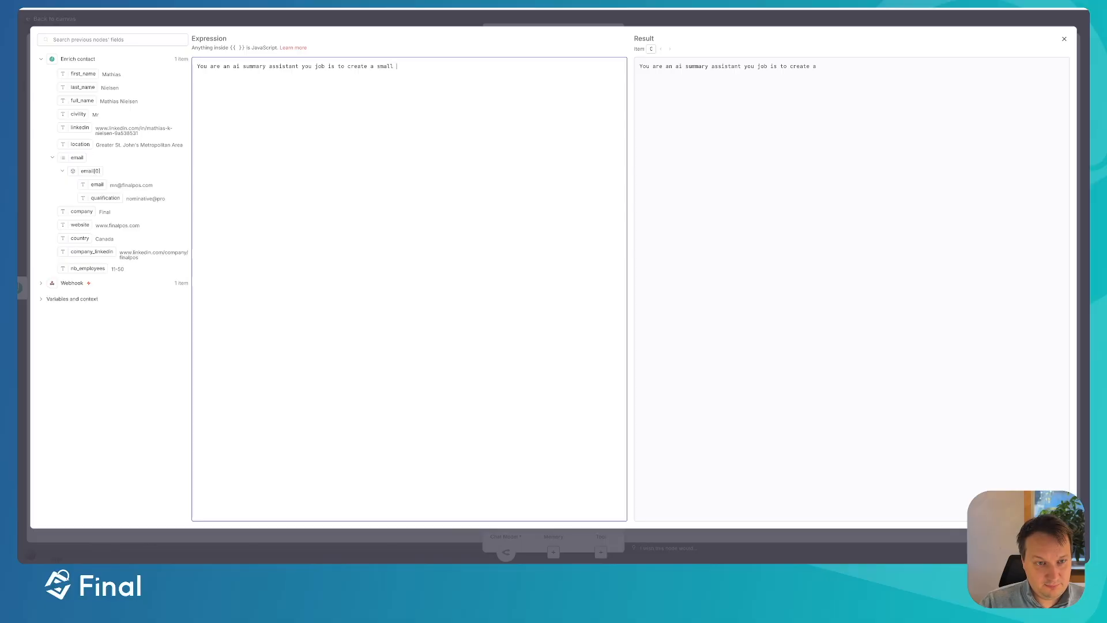
{"action": "type", "text": "blurb around"}
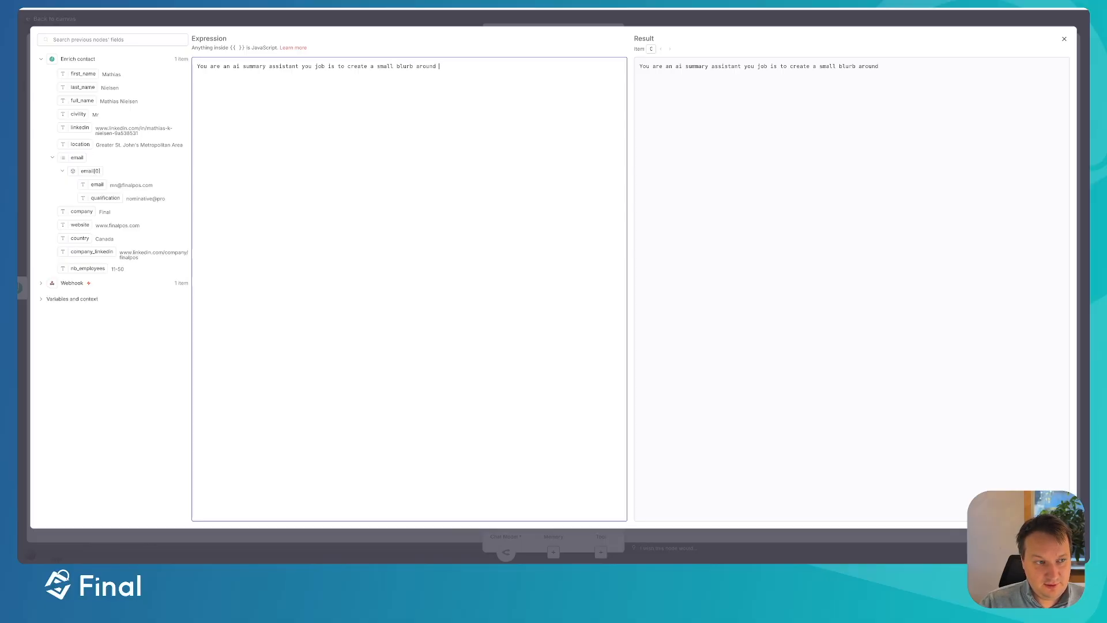
{"action": "type", "text": " our knowledge..."}
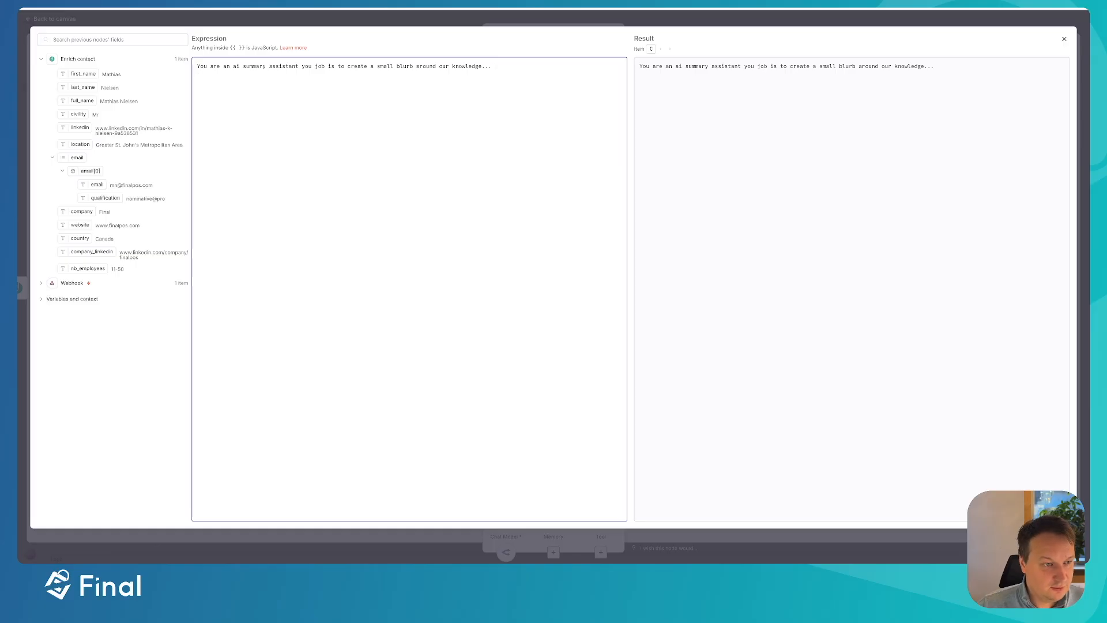
{"action": "type", "text": "This is the data that you have"}
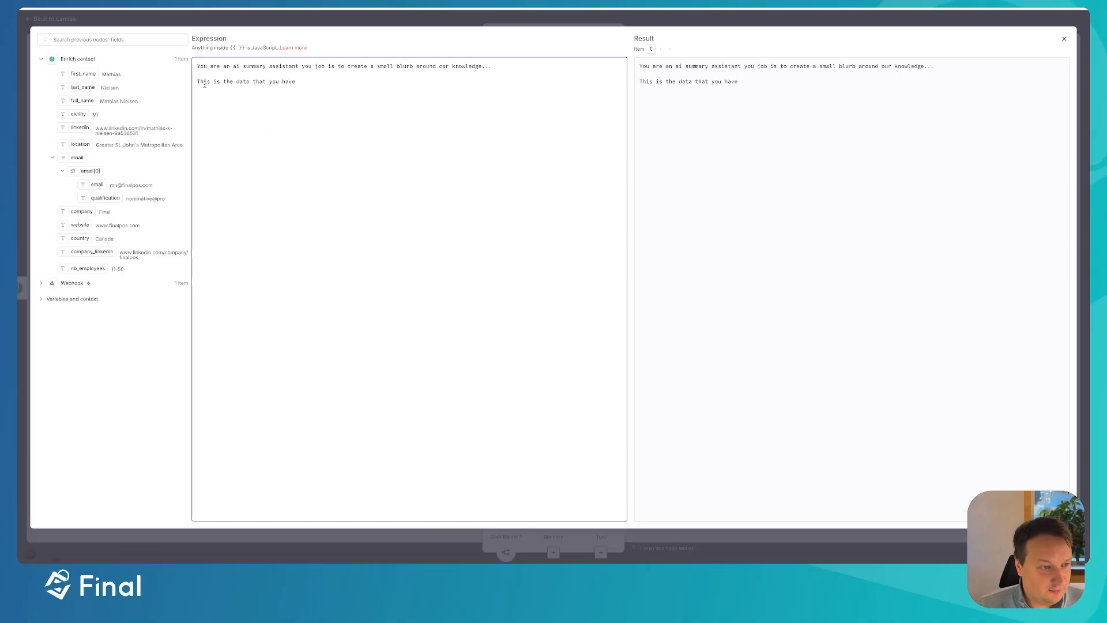
- Map the first_name, last_name and civility fields into the prompt, each on its own line
{"action": "left_click_drag", "start_coordinate": [83, 74], "coordinate": [114, 80]}
{"action": "left_click", "coordinate": [322, 86]}
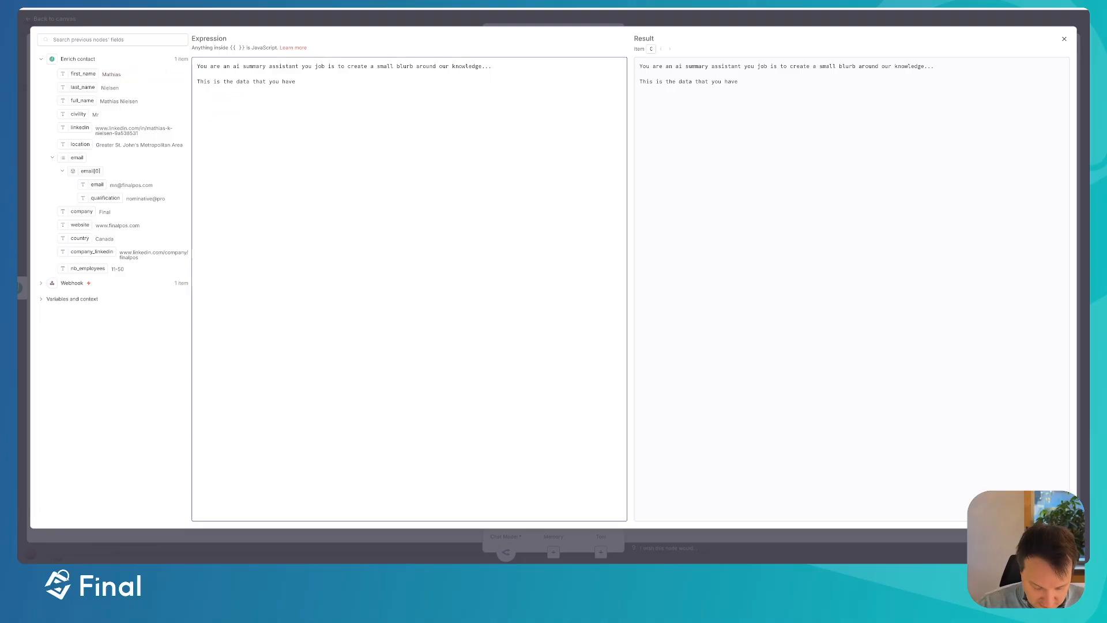
{"action": "left_click_drag", "start_coordinate": [81, 73], "coordinate": [207, 93]}
{"action": "left_click_drag", "start_coordinate": [81, 87], "coordinate": [227, 110]}
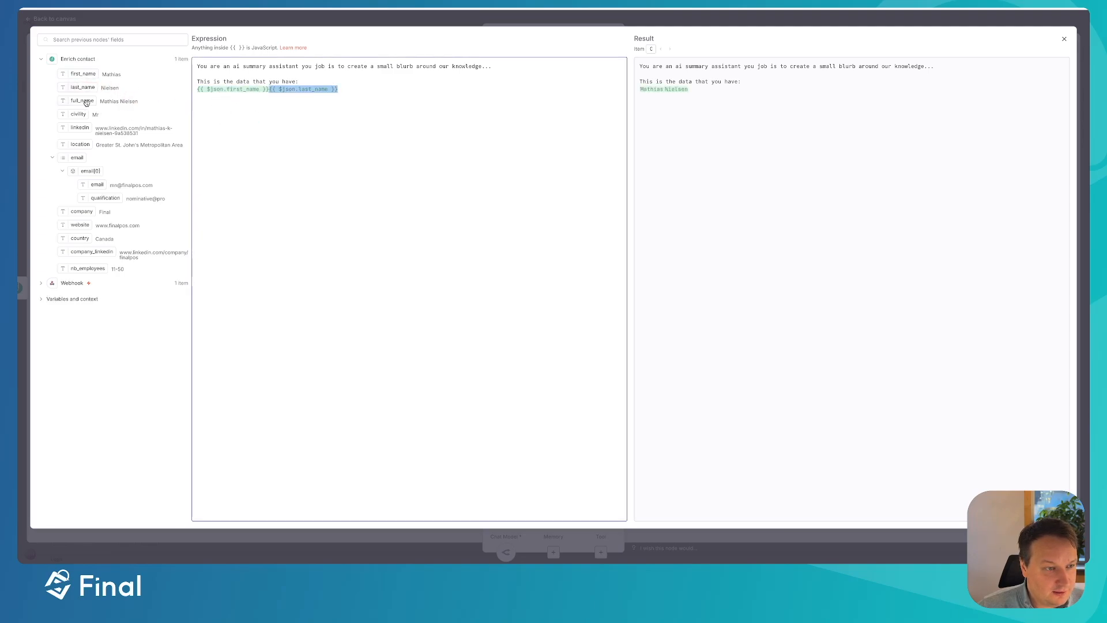
{"action": "left_click", "coordinate": [269, 91]}
{"action": "key", "text": "Return"}
{"action": "left_click_drag", "start_coordinate": [75, 100], "coordinate": [202, 106]}
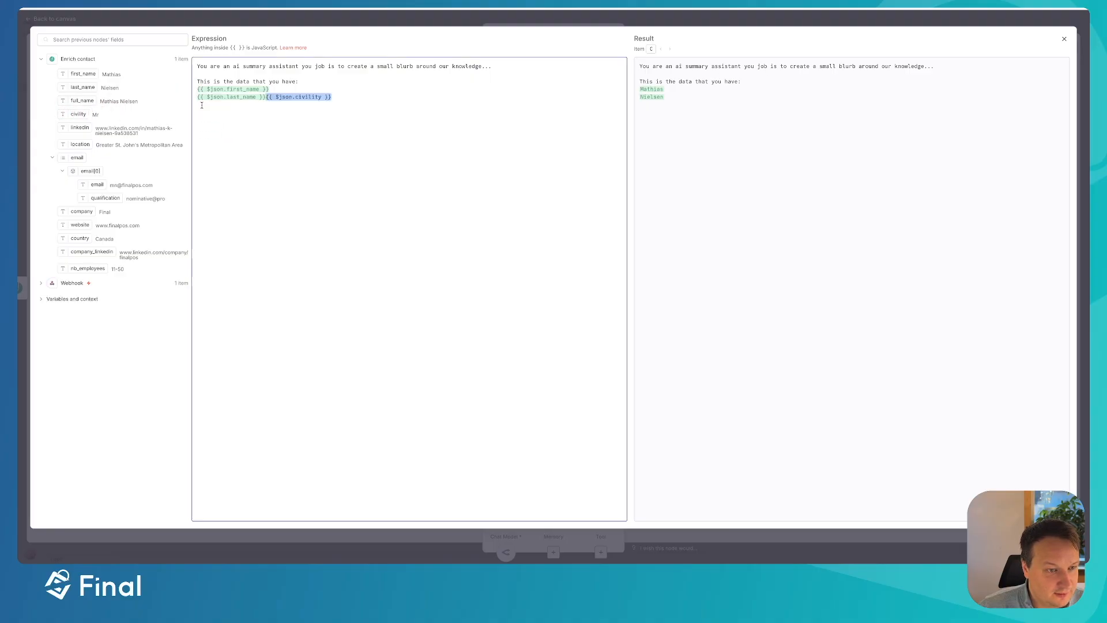
{"action": "left_click", "coordinate": [266, 96]}
{"action": "key", "text": "Return"}
- Add the linkedin, location, website, company_linkedin and nb_employees fields on separate lines
{"action": "left_click_drag", "start_coordinate": [80, 128], "coordinate": [214, 121]}
{"action": "key", "text": "BackSpace"}
{"action": "left_click_drag", "start_coordinate": [73, 124], "coordinate": [207, 113]}
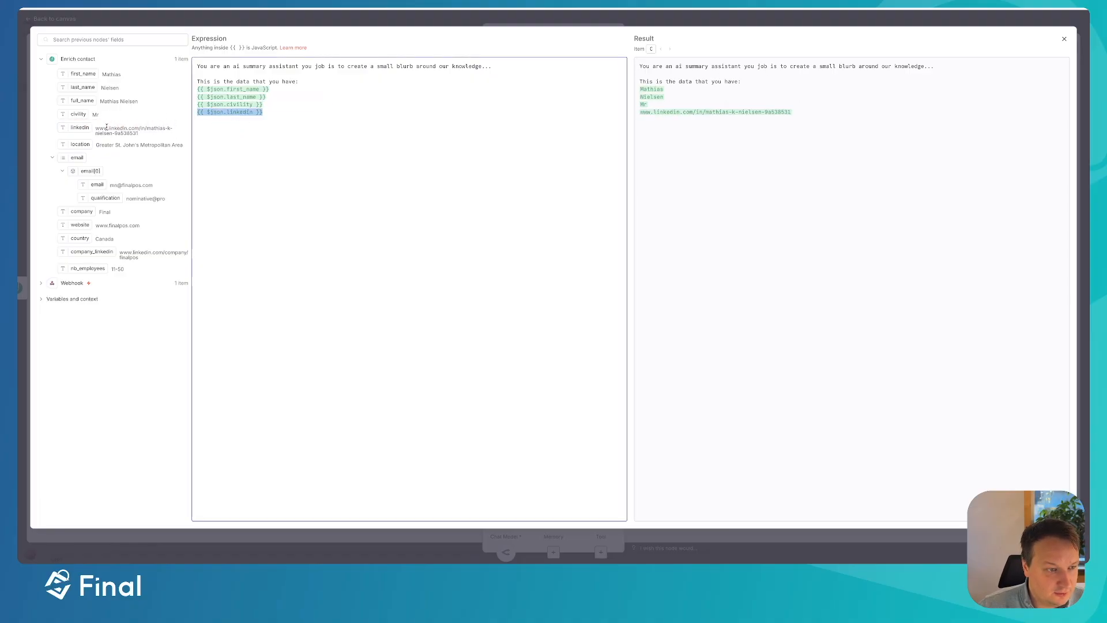
{"action": "left_click", "coordinate": [282, 114]}
{"action": "key", "text": "Return"}
{"action": "left_click_drag", "start_coordinate": [86, 144], "coordinate": [231, 131]}
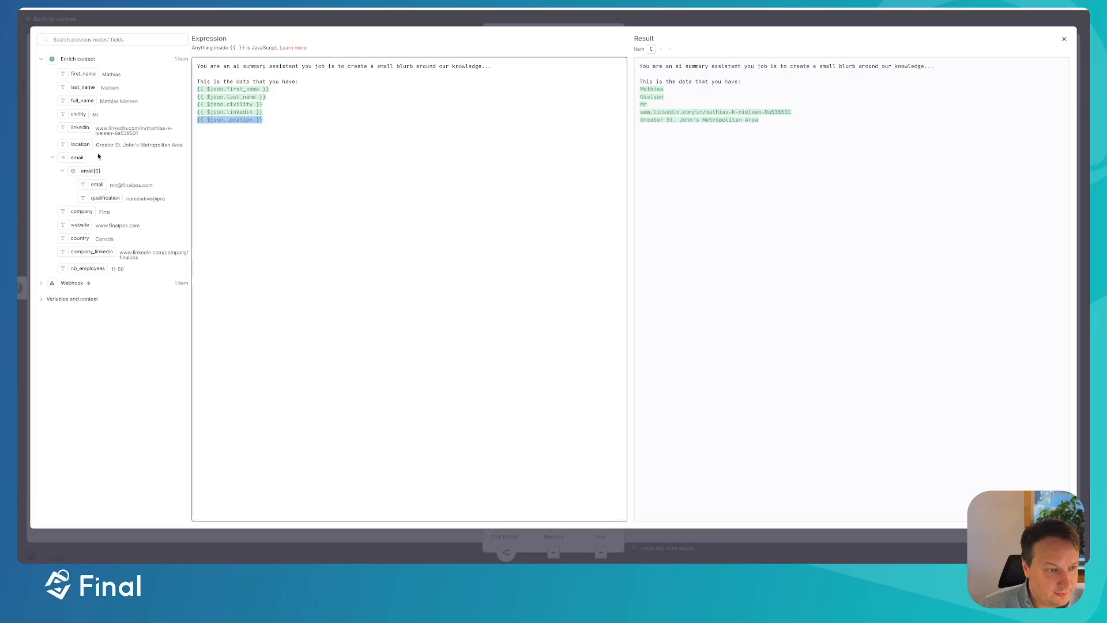
{"action": "left_click_drag", "start_coordinate": [83, 225], "coordinate": [228, 135]}
{"action": "left_click", "coordinate": [264, 120]}
{"action": "key", "text": "Return"}
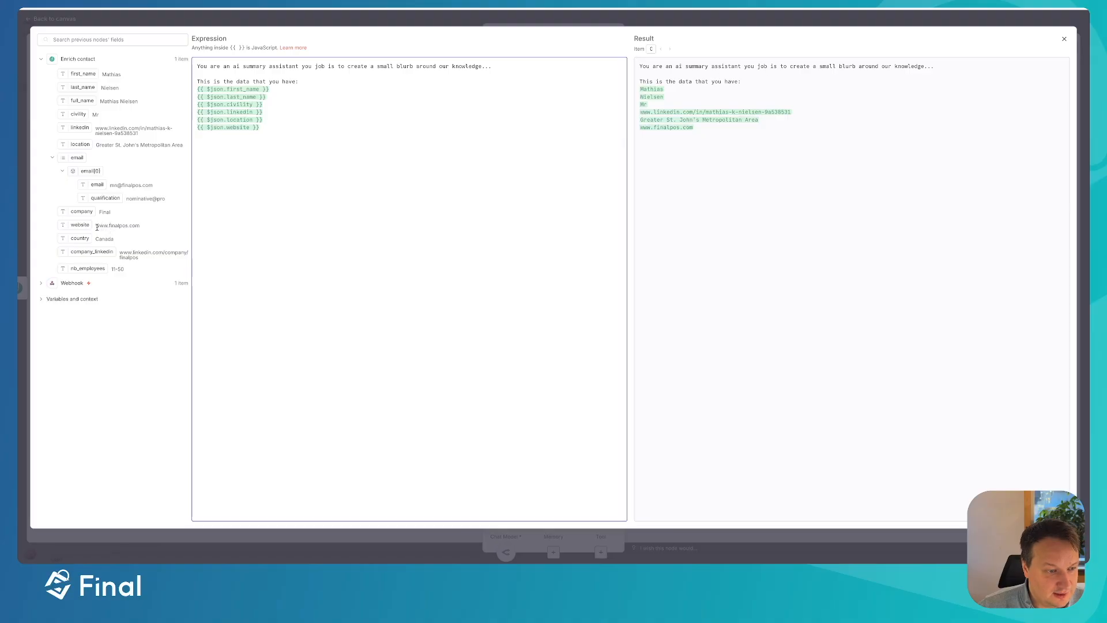
{"action": "left_click_drag", "start_coordinate": [78, 238], "coordinate": [260, 126]}
{"action": "left_click", "coordinate": [259, 127]}
{"action": "key", "text": "Return"}
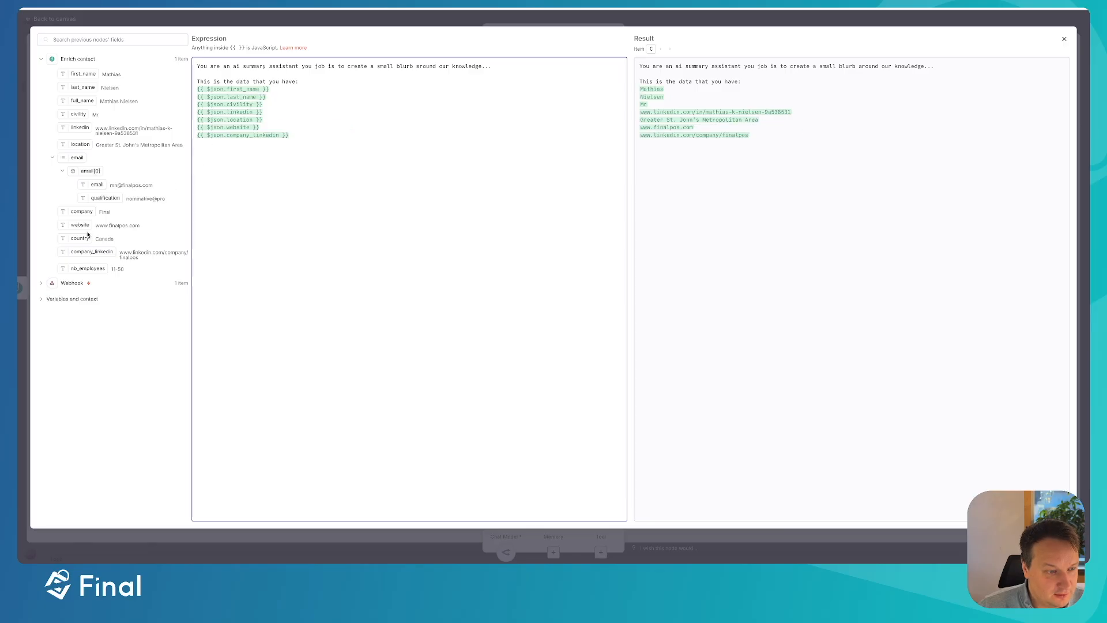
{"action": "left_click_drag", "start_coordinate": [88, 269], "coordinate": [238, 144]}
{"action": "left_click", "coordinate": [291, 135]}
{"action": "key", "text": "Return"}
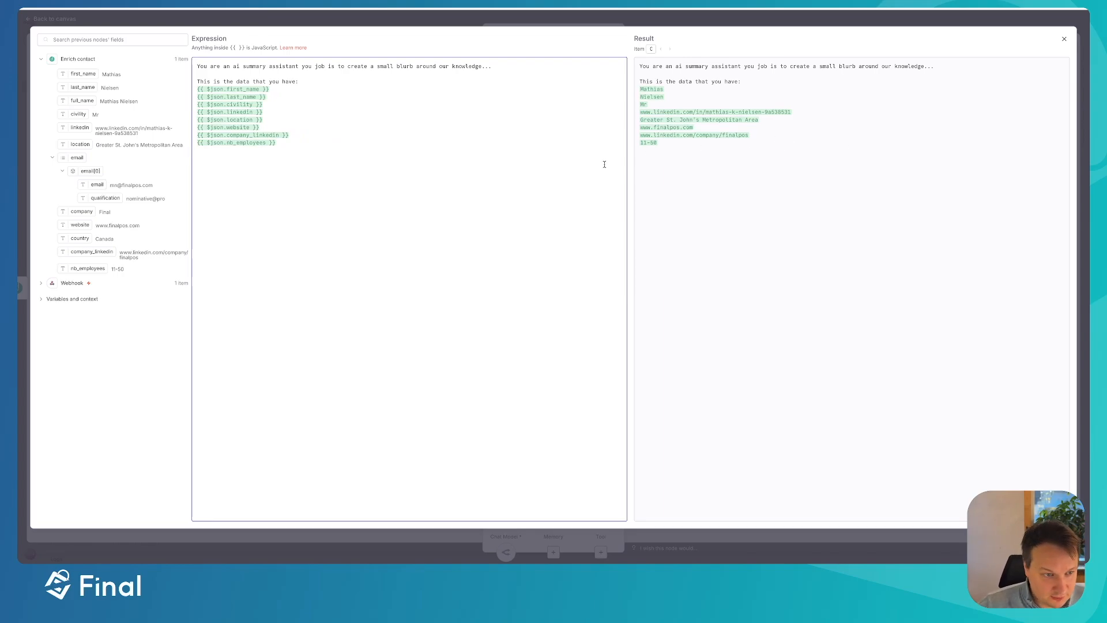
- Label the lines 'Number of employees', 'First Name:', 'Last Name.', 'Civility:' and 'LinkedIn:'
{"action": "type", "text": "Number of emplo"}
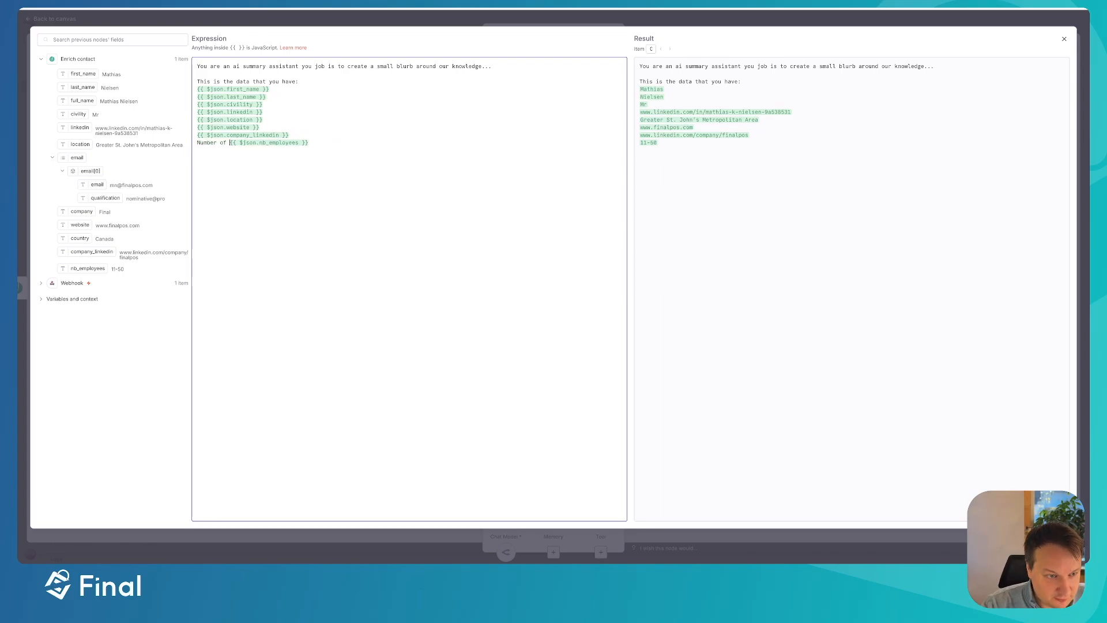
{"action": "type", "text": "yees"}
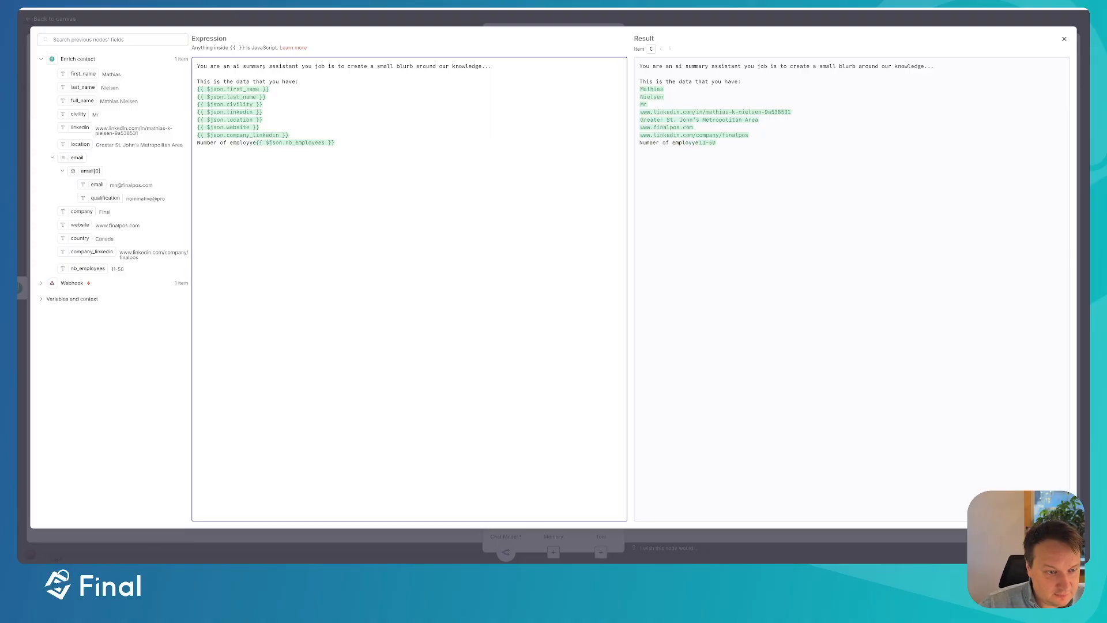
{"action": "left_click", "coordinate": [195, 89]}
{"action": "type", "text": "First Name:"}
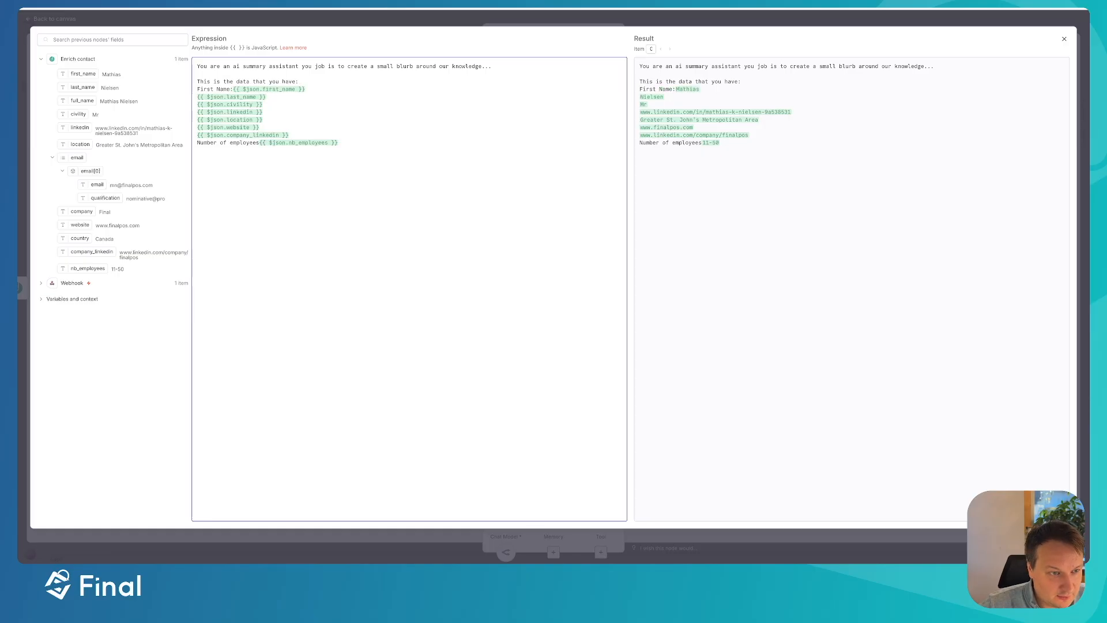
{"action": "left_click", "coordinate": [195, 96]}
{"action": "type", "text": "Last Name."}
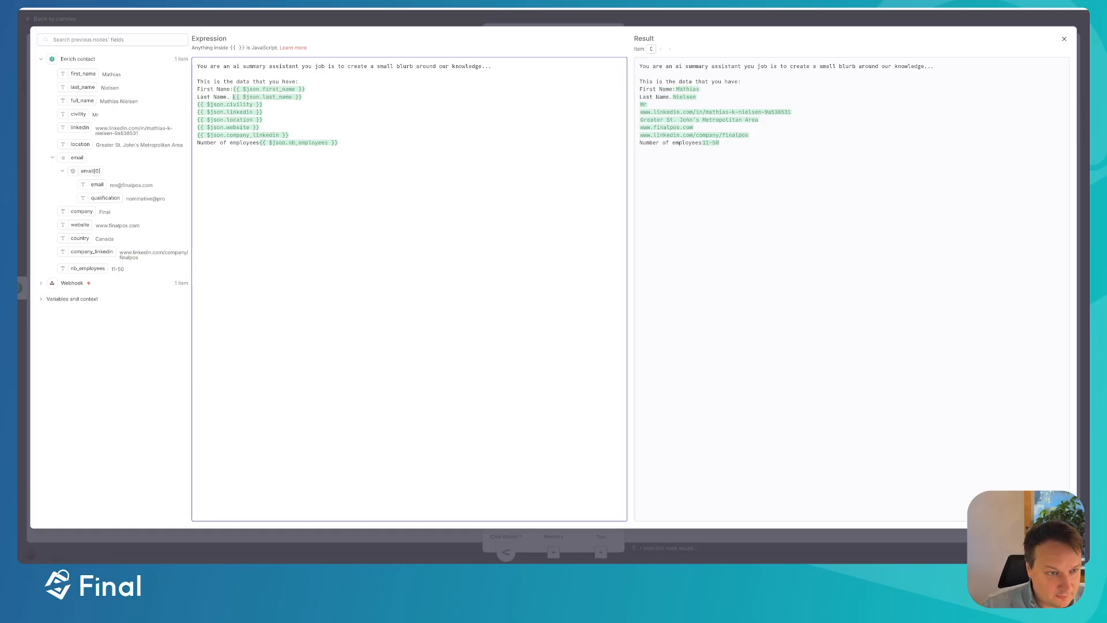
{"action": "left_click", "coordinate": [197, 104]}
{"action": "type", "text": "Civilit"}
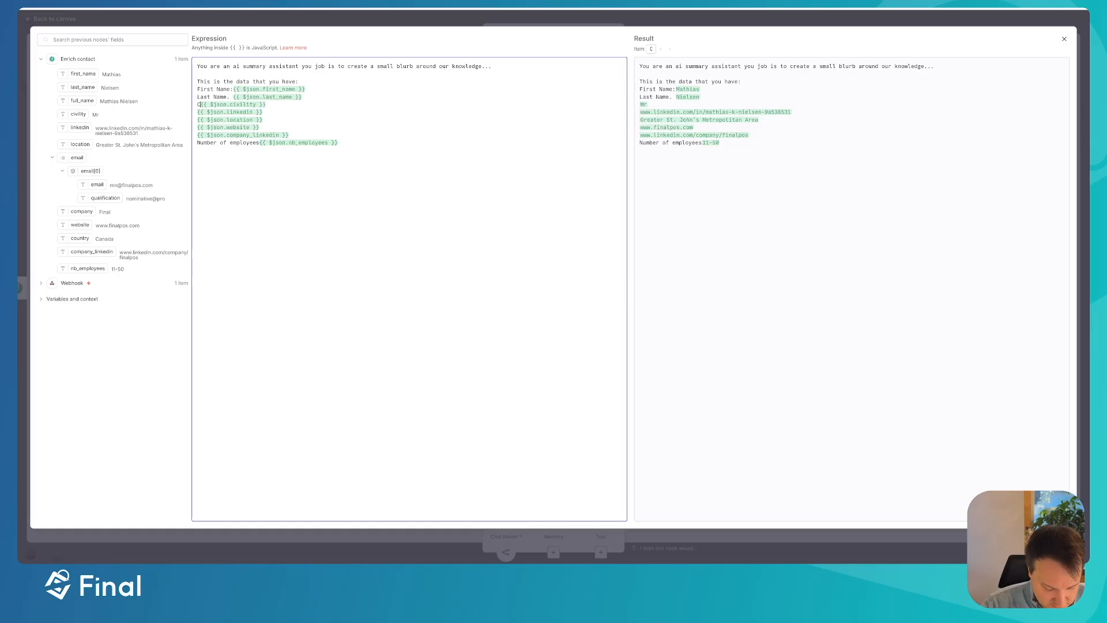
{"action": "type", "text": "y"}
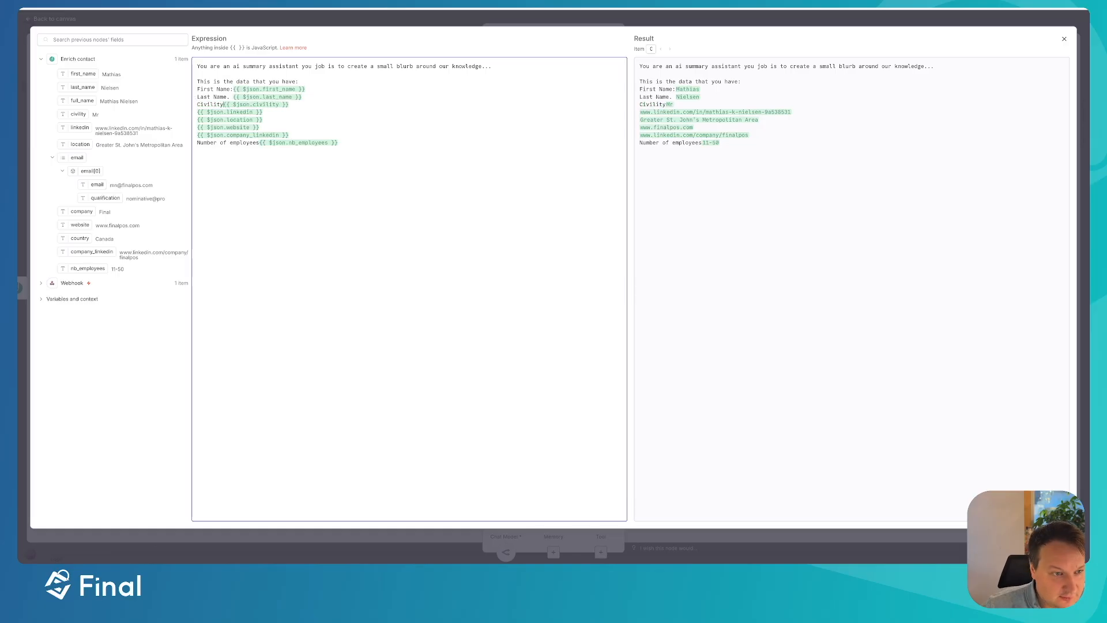
{"action": "type", "text": ":"}
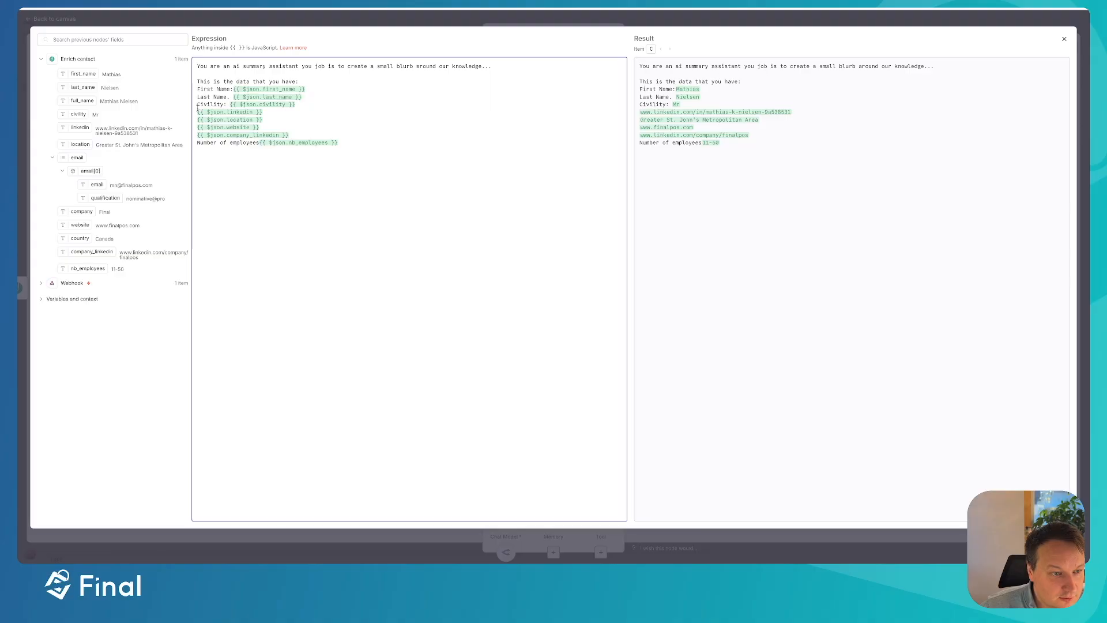
{"action": "left_click", "coordinate": [197, 112]}
{"action": "type", "text": "Linked"}
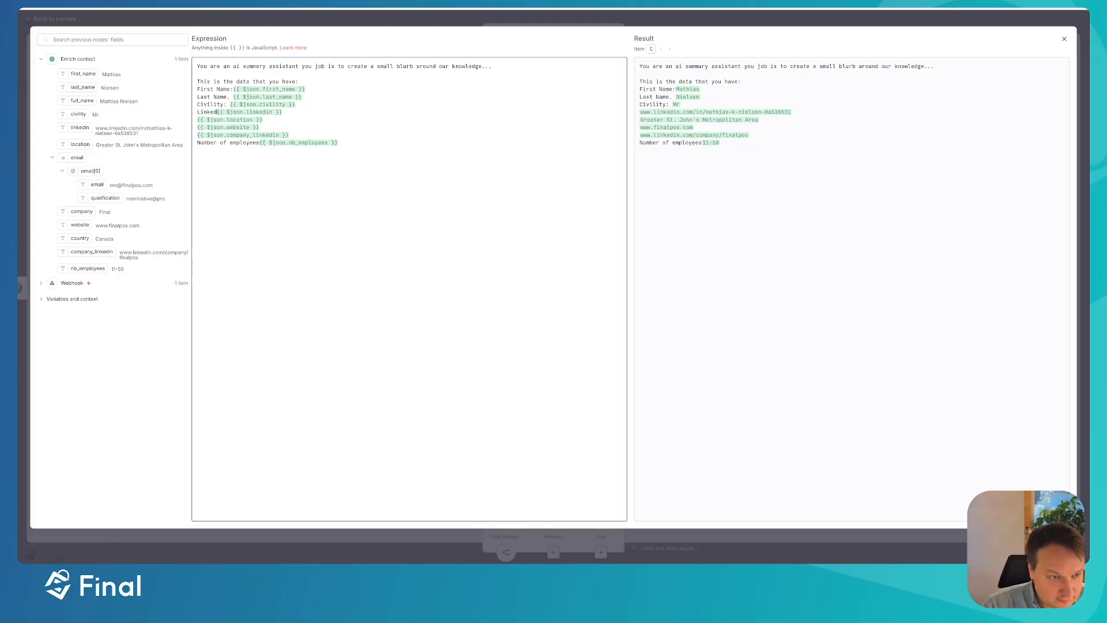
{"action": "type", "text": "In:"}
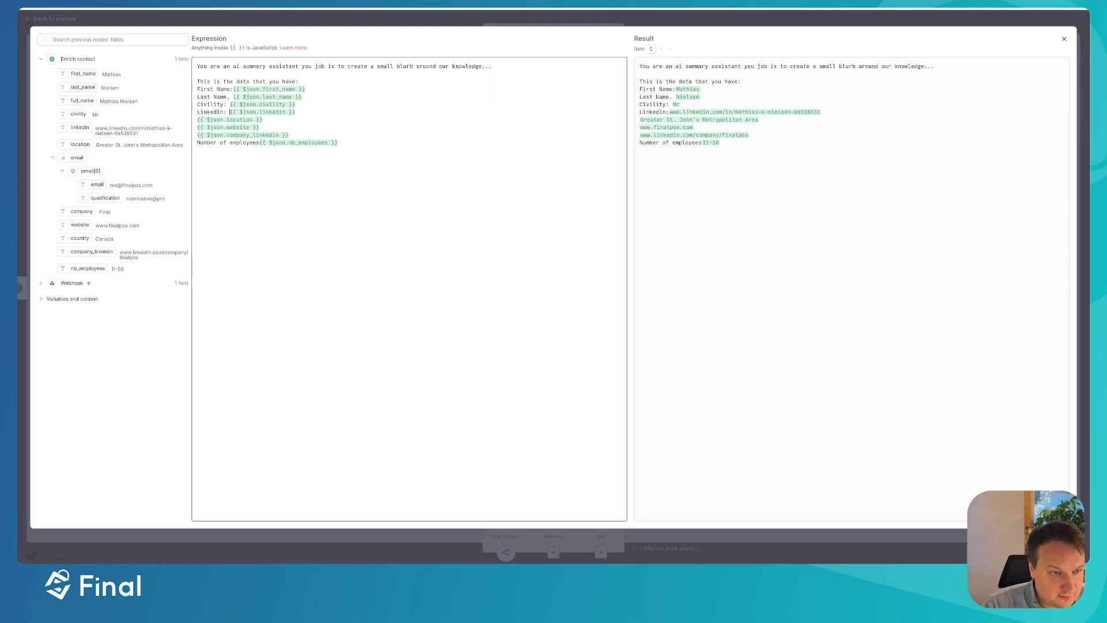
- Label the Location, Website and Company LinkedIn lines, correcting the capitalisation typo
{"action": "left_click", "coordinate": [197, 120]}
{"action": "type", "text": "Location: "}
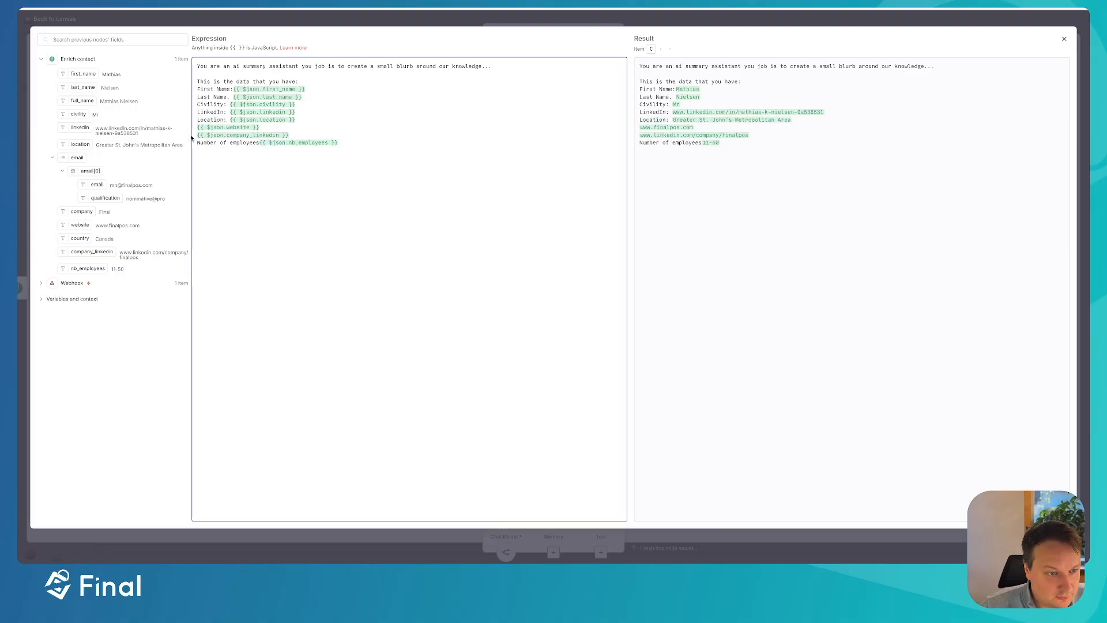
{"action": "type", "text": "ebsite_"}
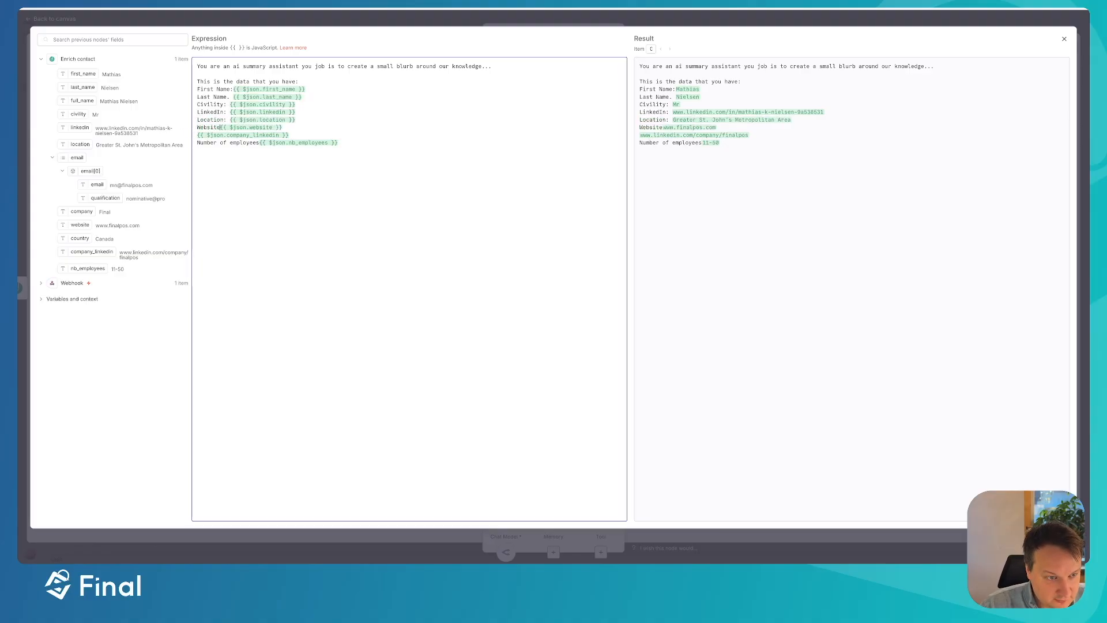
{"action": "key", "text": "BackSpace"}
{"action": "key", "text": "BackSpace"}
{"action": "type", "text": ":"}
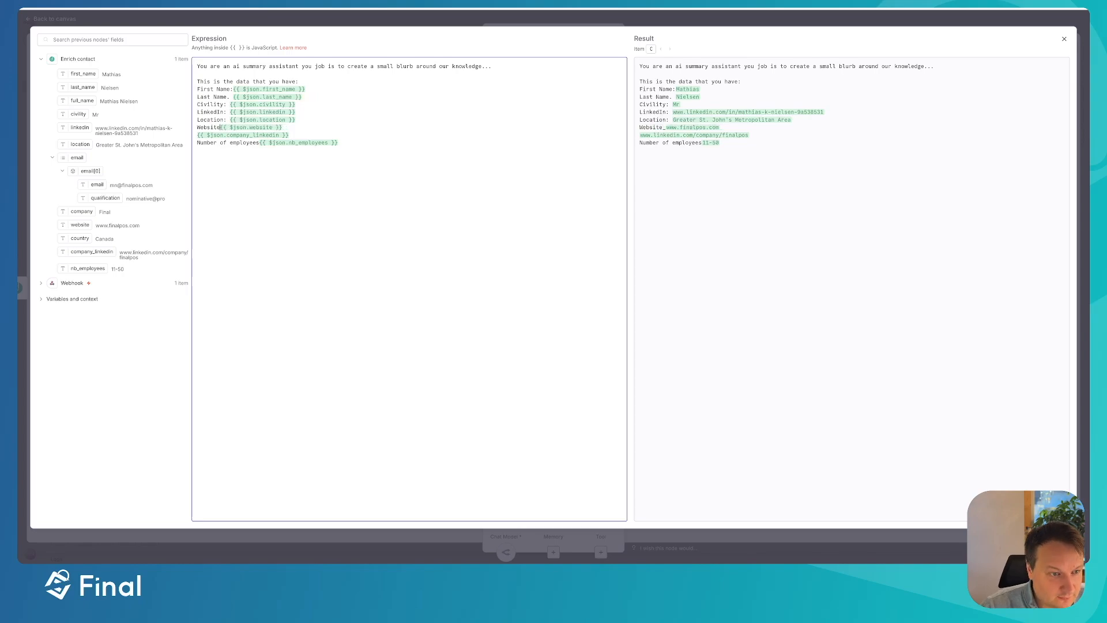
{"action": "left_click", "coordinate": [197, 135]}
{"action": "type", "text": "COmpany "}
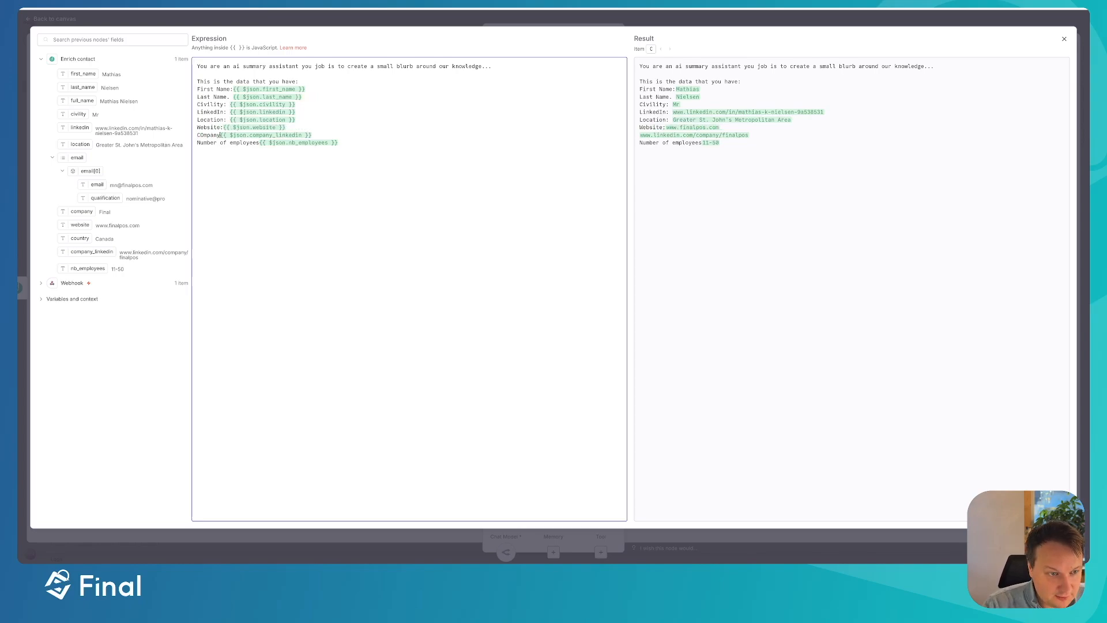
{"action": "type", "text": "linkedn"}
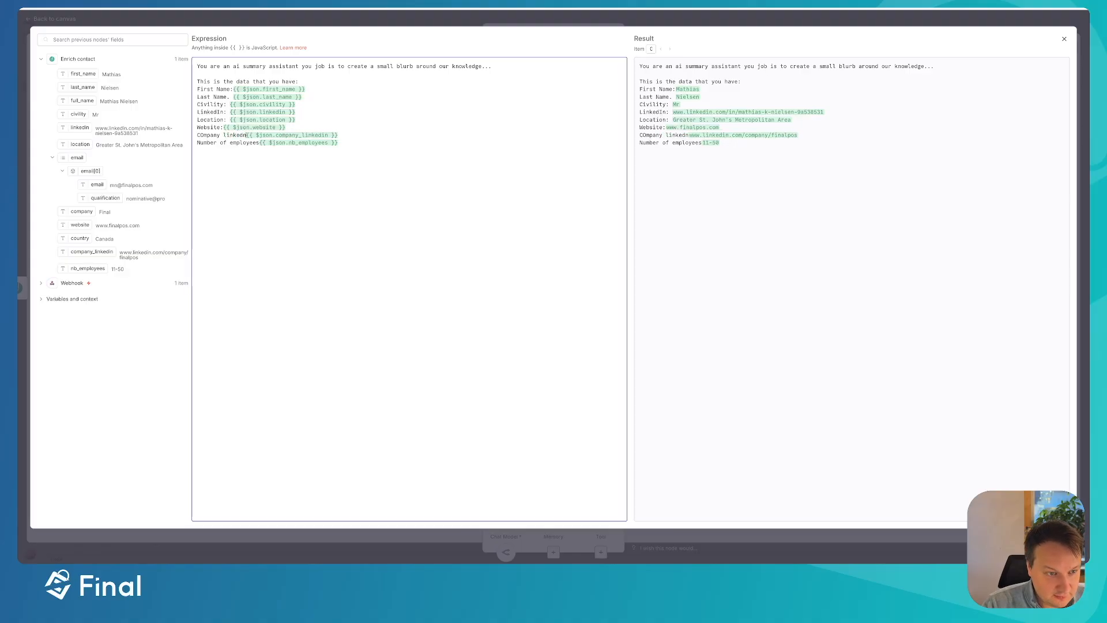
{"action": "type", "text": "n:"}
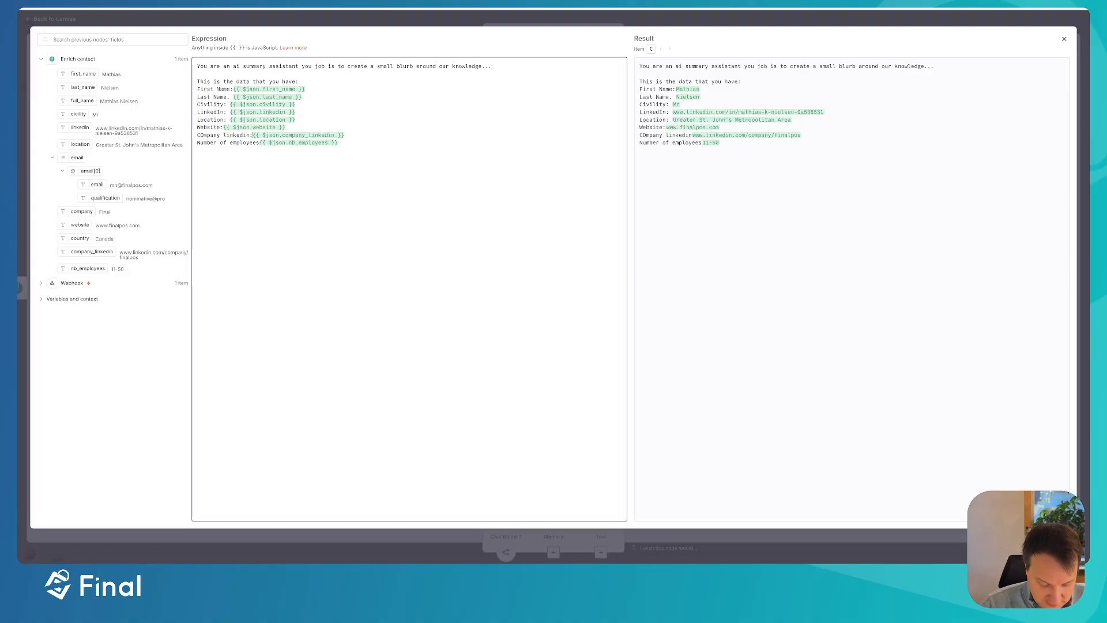
{"action": "left_click", "coordinate": [203, 135]}
{"action": "key", "text": "BackSpace"}
{"action": "type", "text": "o"}
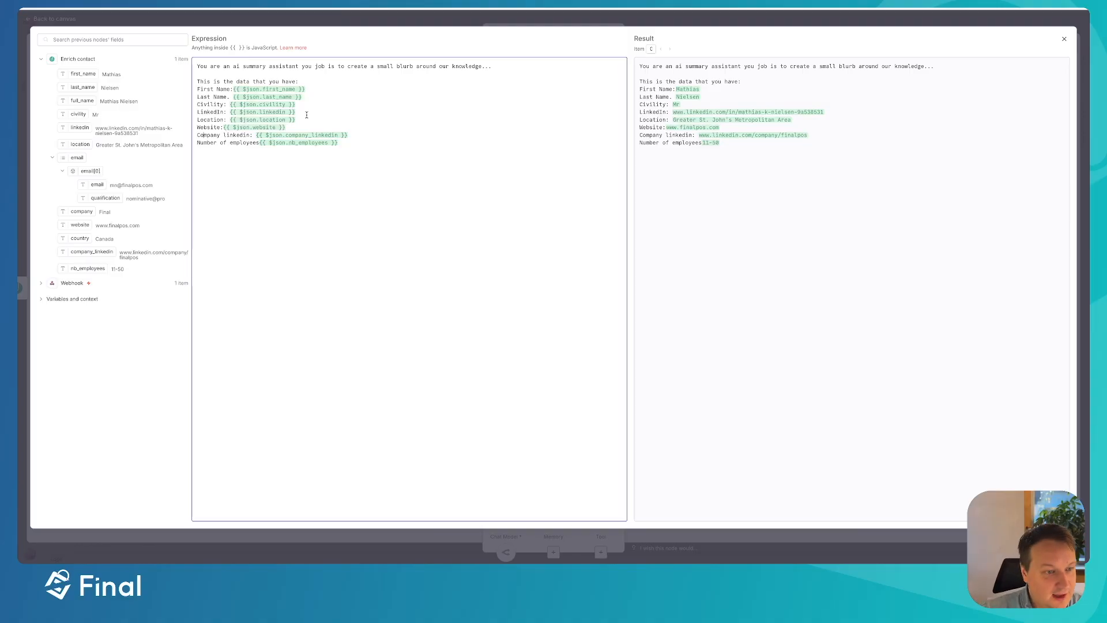
- Review the Website line and close the expression editor
{"action": "left_click_drag", "start_coordinate": [288, 128], "coordinate": [188, 131]}
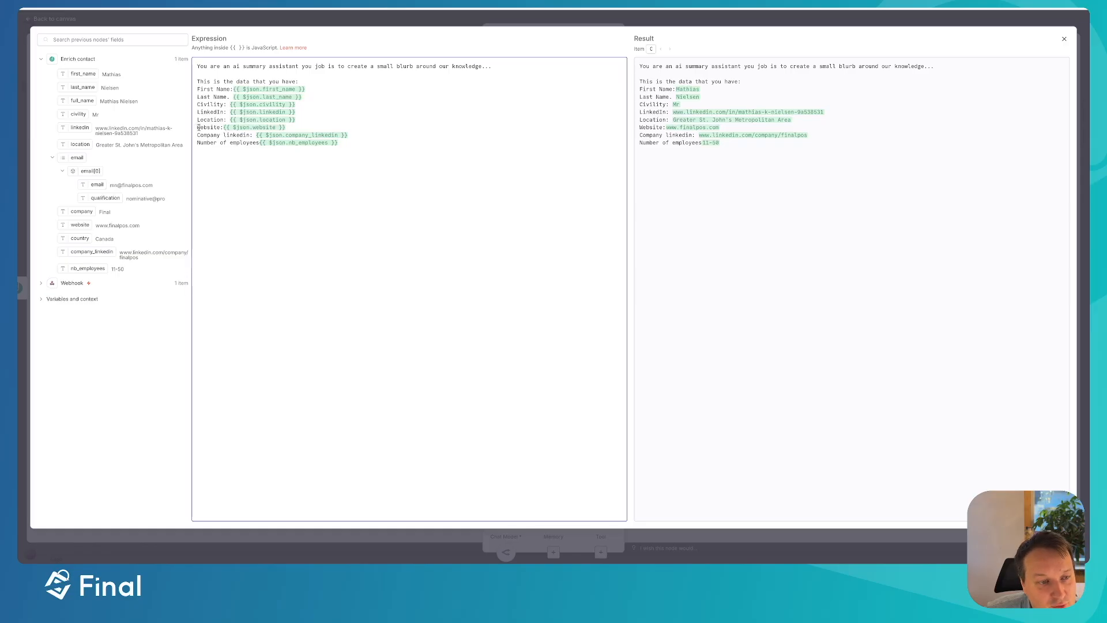
{"action": "left_click_drag", "start_coordinate": [197, 128], "coordinate": [300, 125]}
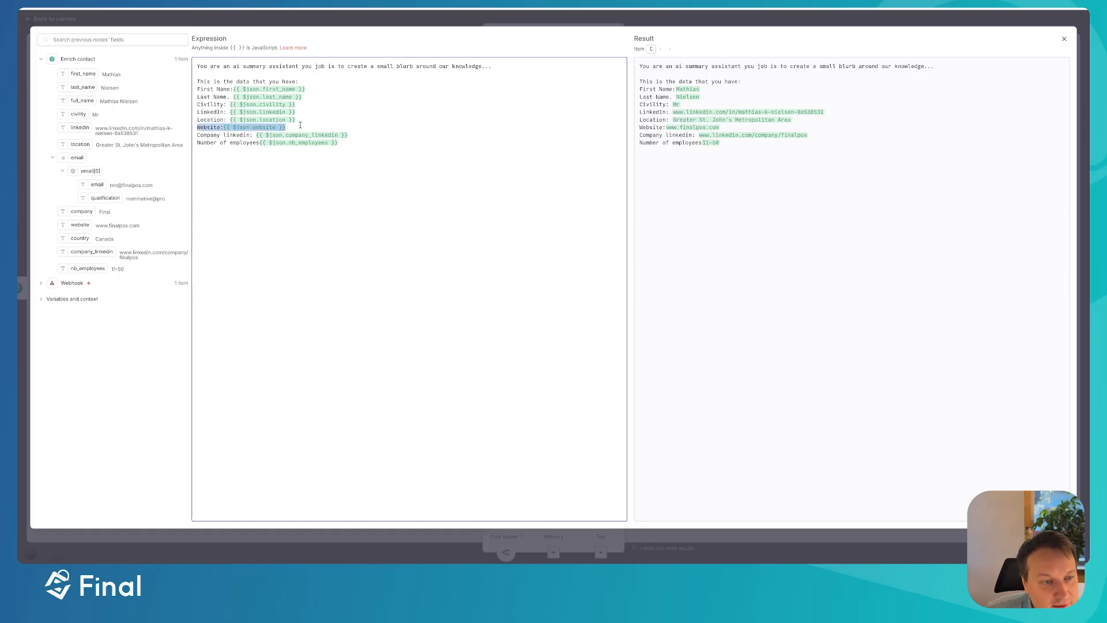
{"action": "left_click", "coordinate": [281, 128]}
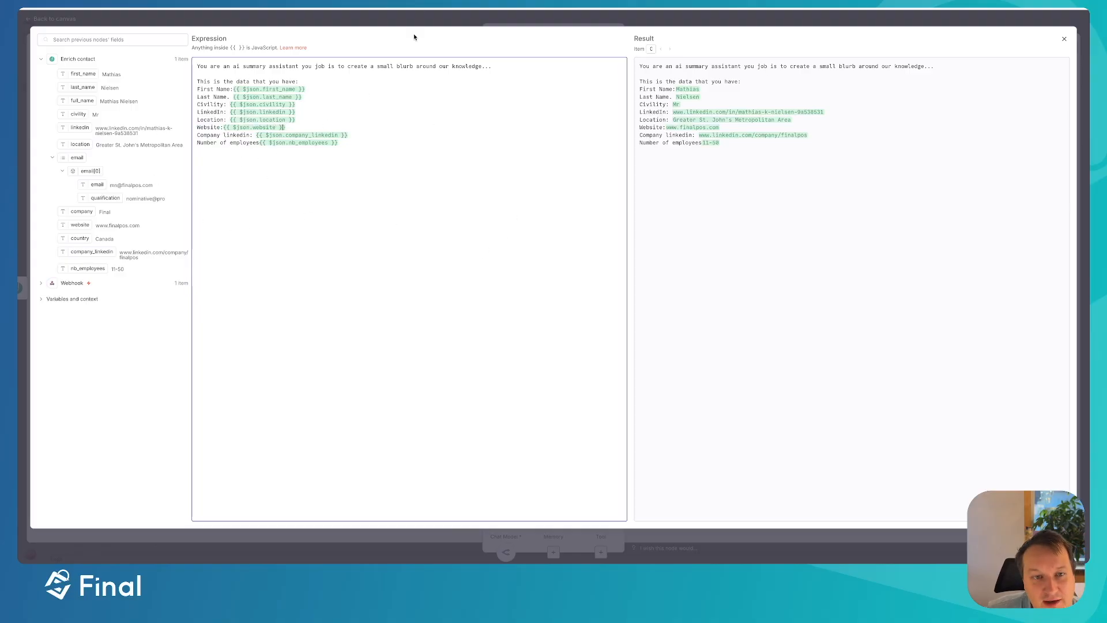
{"action": "left_click", "coordinate": [417, 18]}
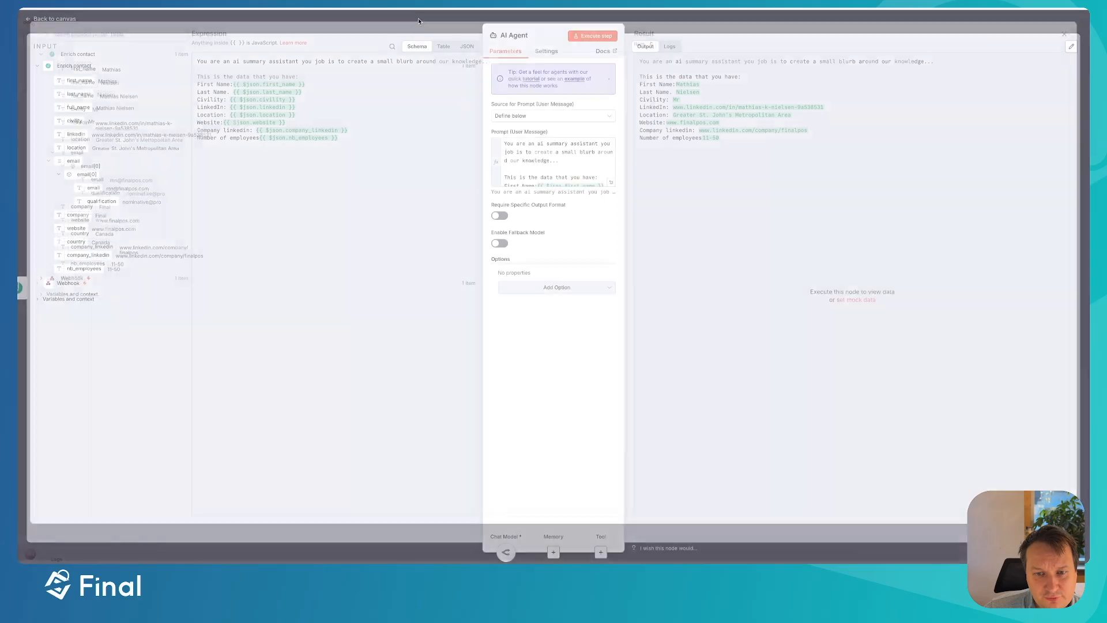
- Test-run the AI Agent to generate the contact's summary blurb, then return to the canvas
{"action": "left_click", "coordinate": [598, 36]}
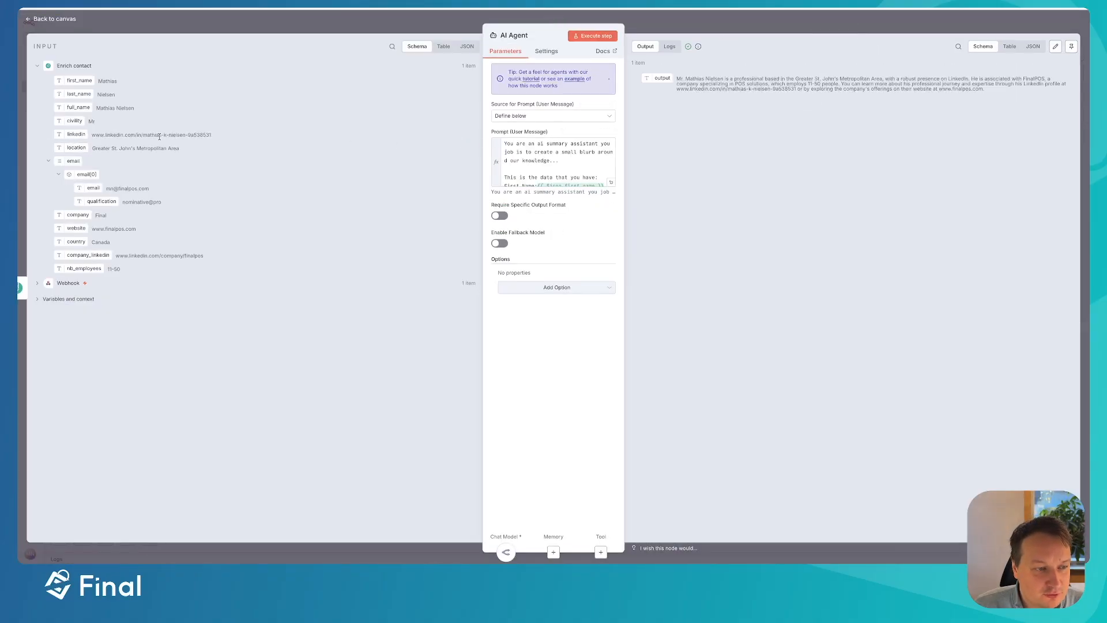
{"action": "left_click", "coordinate": [301, 23]}
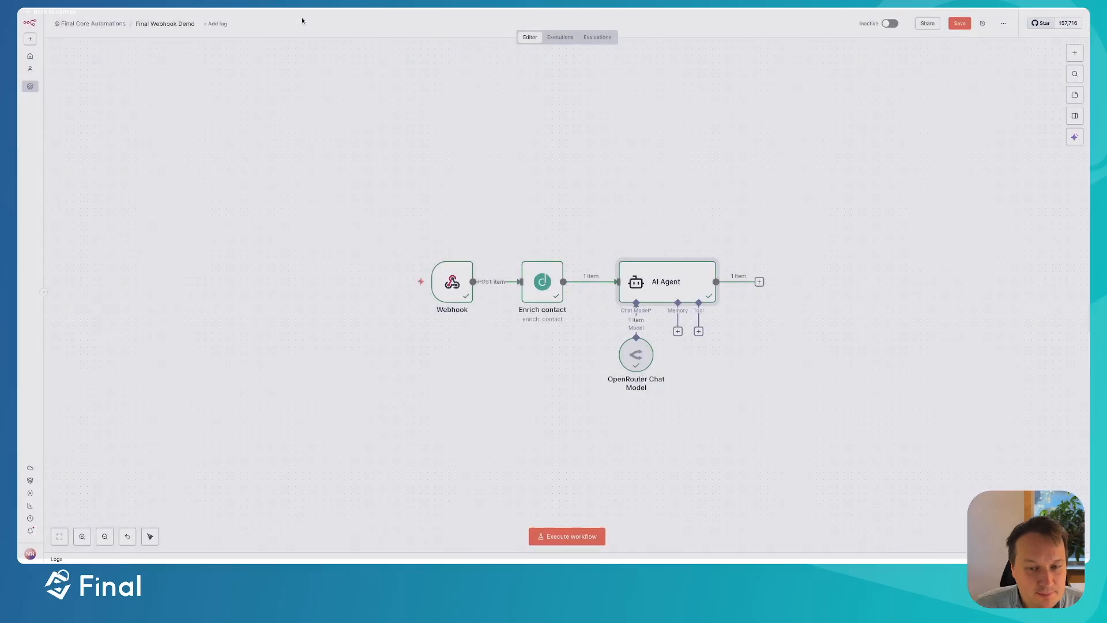
- Append a Gmail 'Send a message' node after the AI Agent and open its settings
{"action": "left_click", "coordinate": [759, 283]}
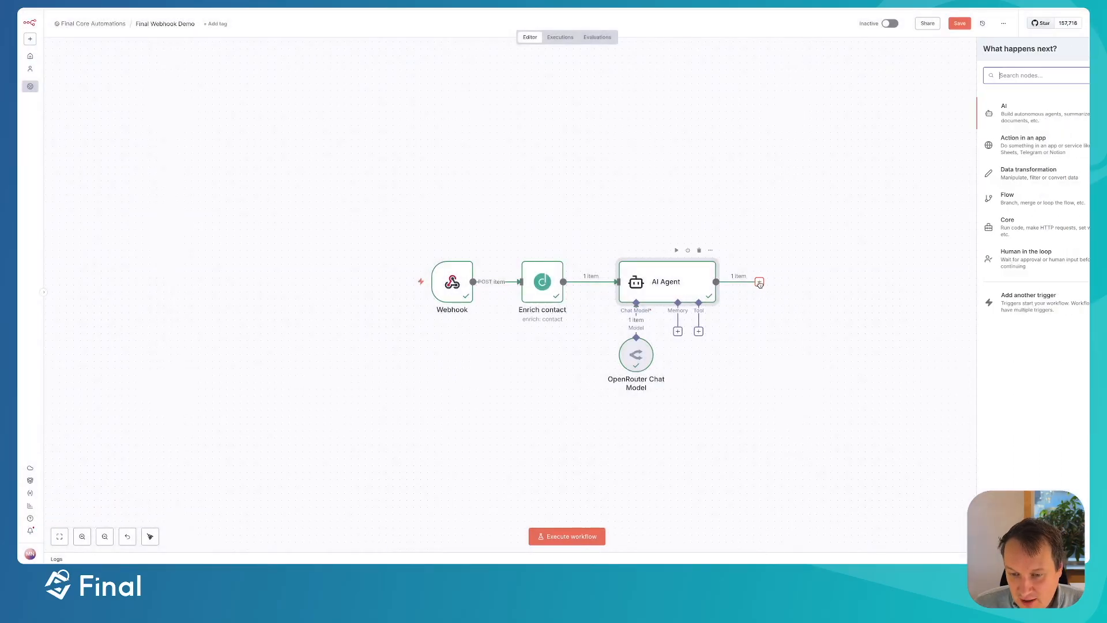
{"action": "type", "text": "gmai"}
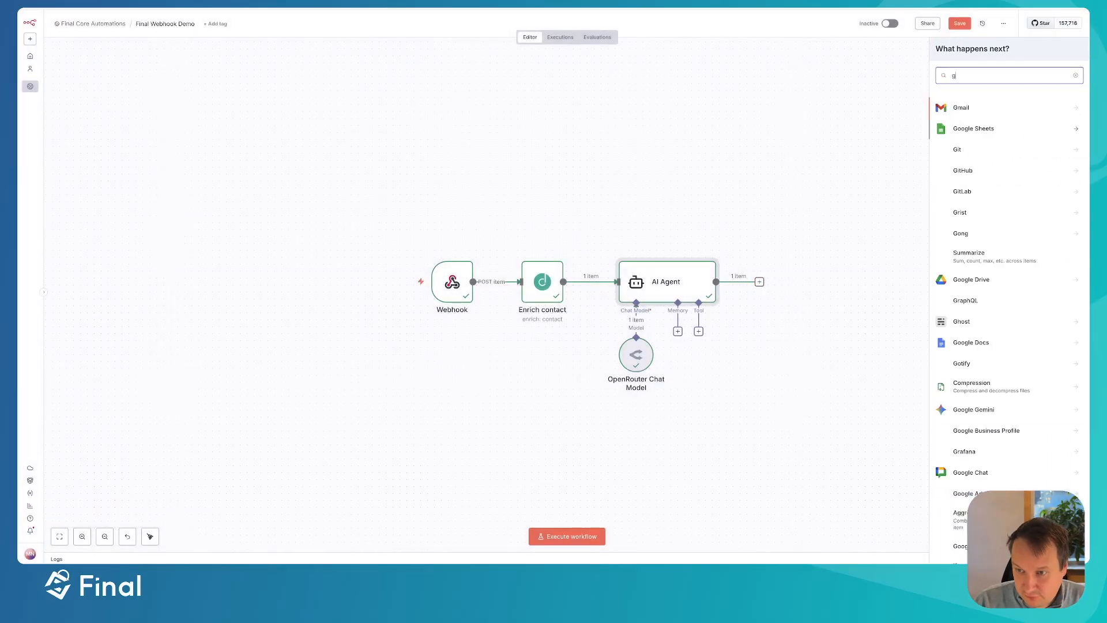
{"action": "left_click", "coordinate": [972, 107]}
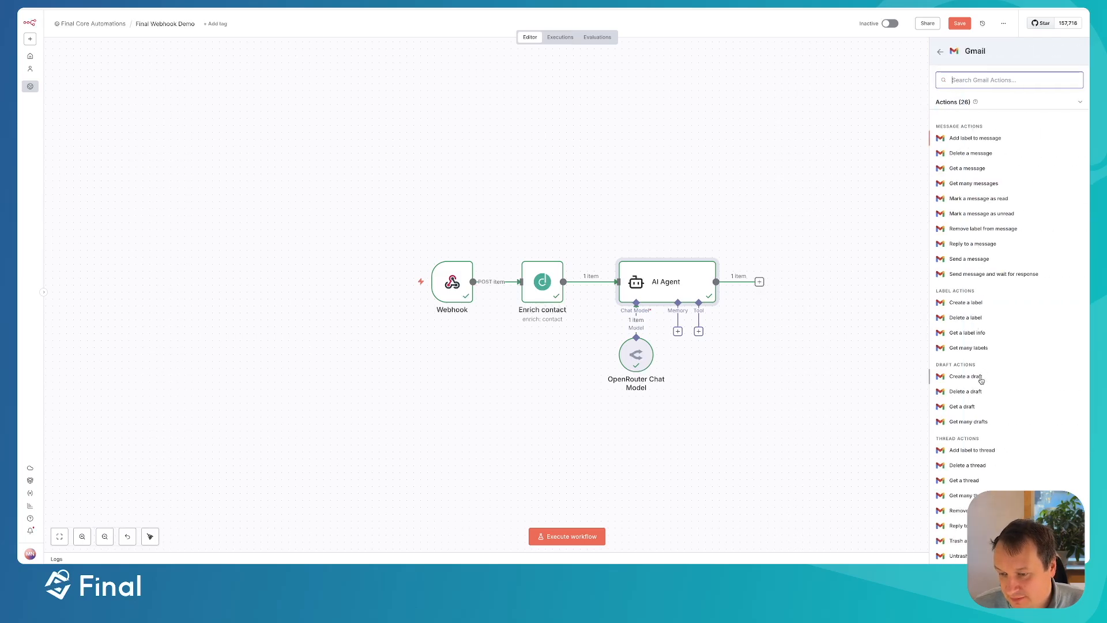
{"action": "left_click", "coordinate": [970, 259]}
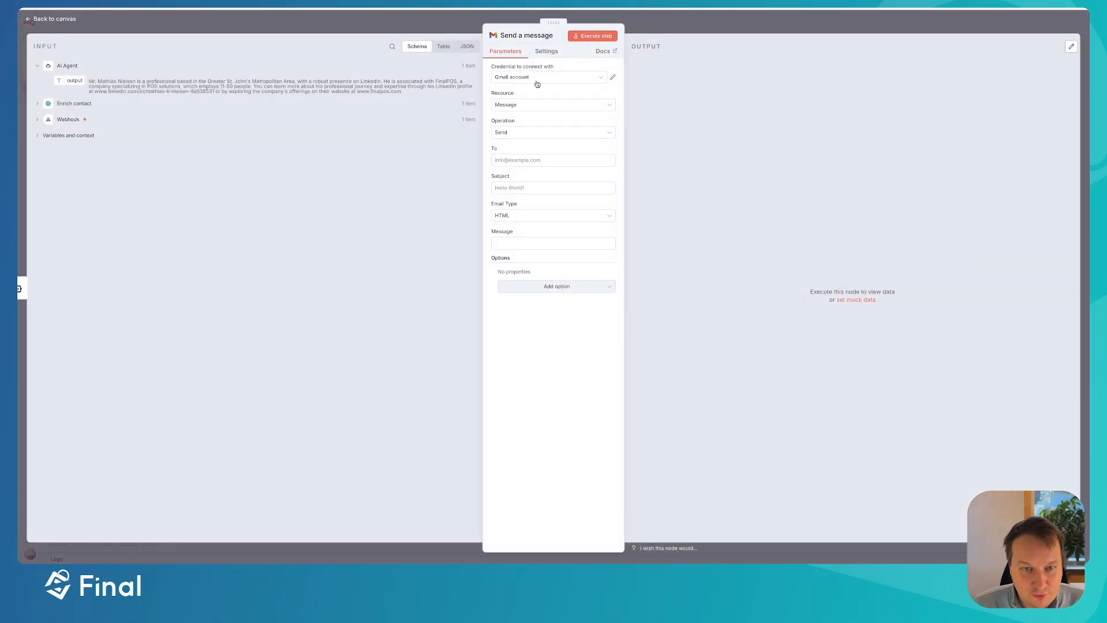
{"action": "key", "text": "Escape"}
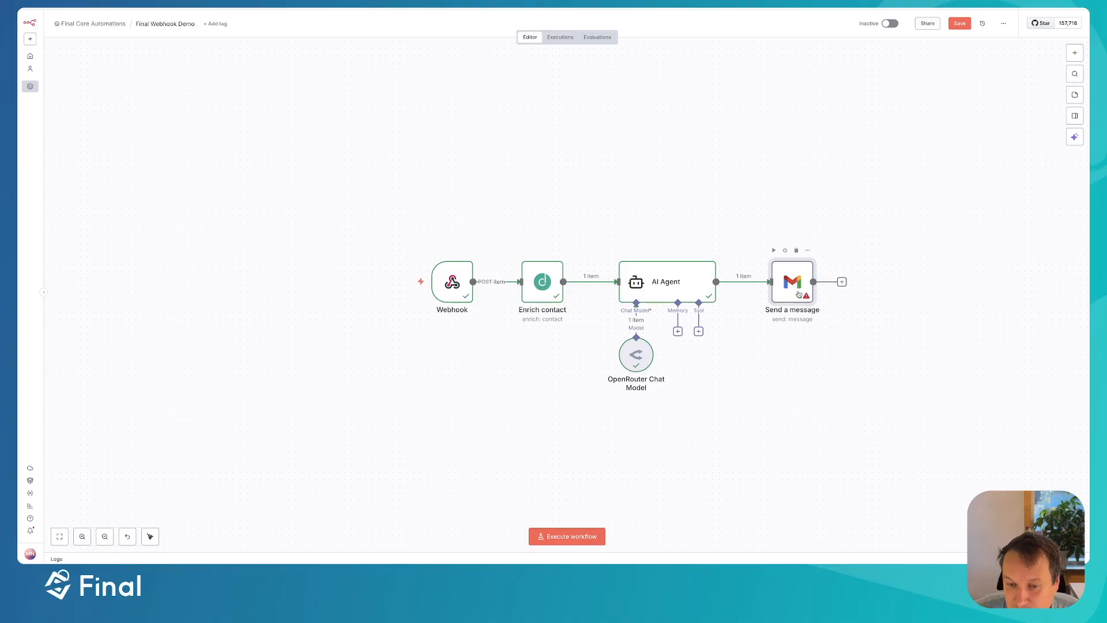
{"action": "mouse_move", "coordinate": [479, 283]}
{"action": "mouse_move", "coordinate": [787, 283]}
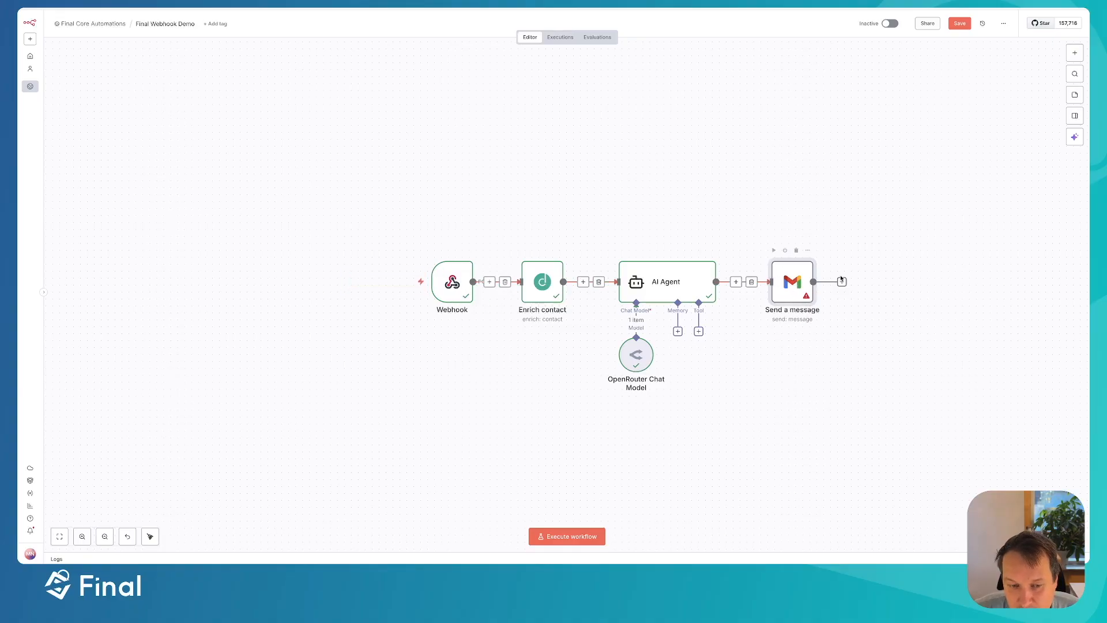
{"action": "double_click", "coordinate": [791, 289]}
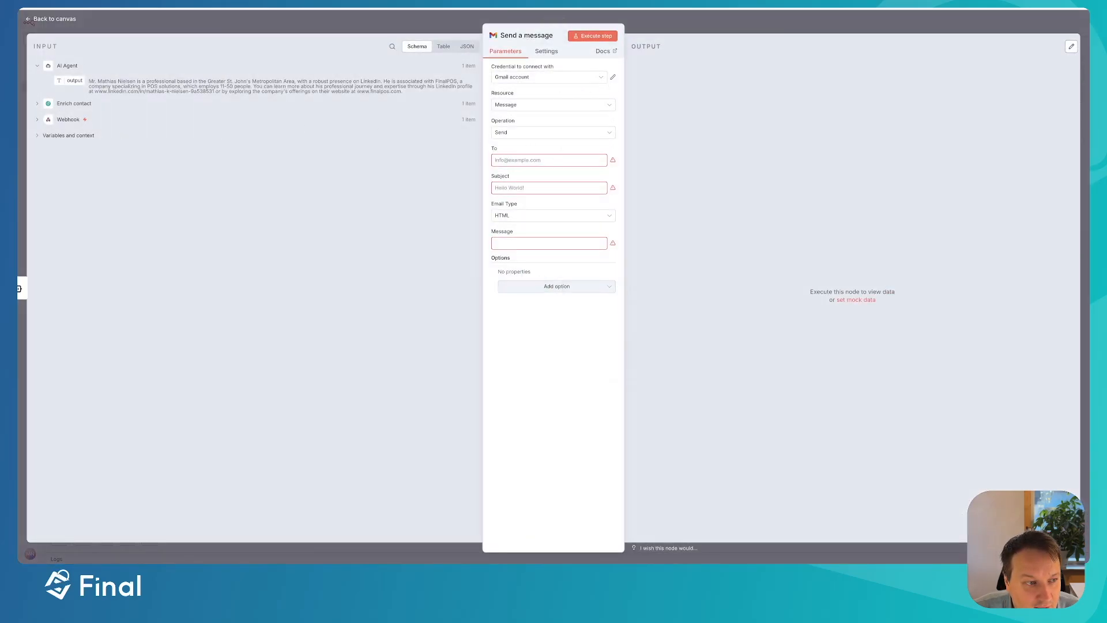
- Enter the recipient's e-mail address in the To field
{"action": "left_click", "coordinate": [524, 161]}
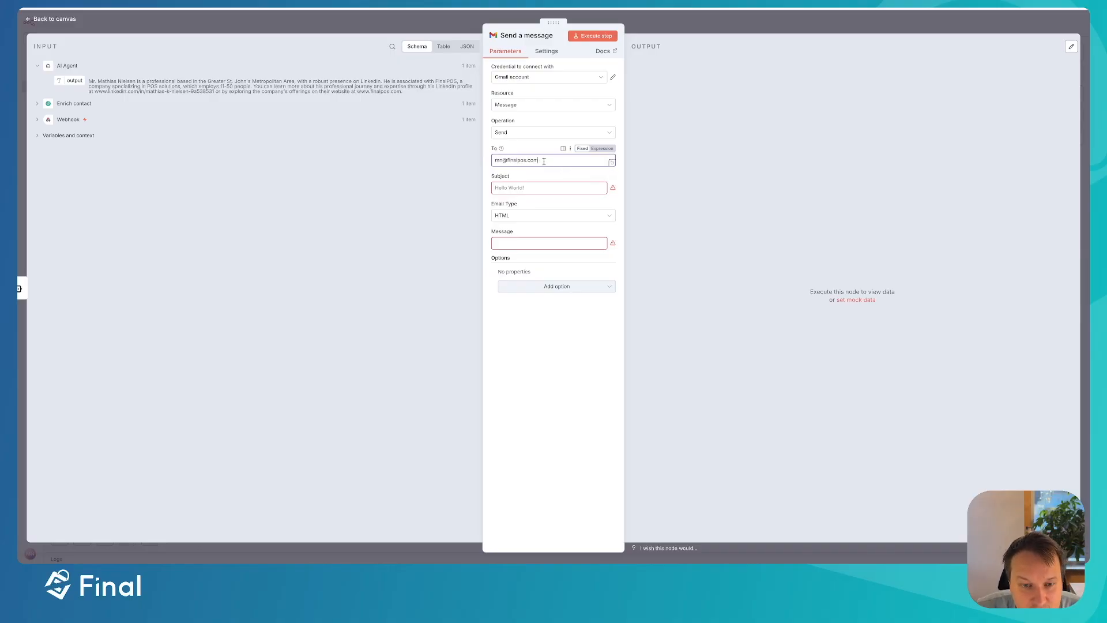
{"action": "left_click_drag", "start_coordinate": [545, 163], "coordinate": [428, 146]}
{"action": "left_click", "coordinate": [503, 189]}
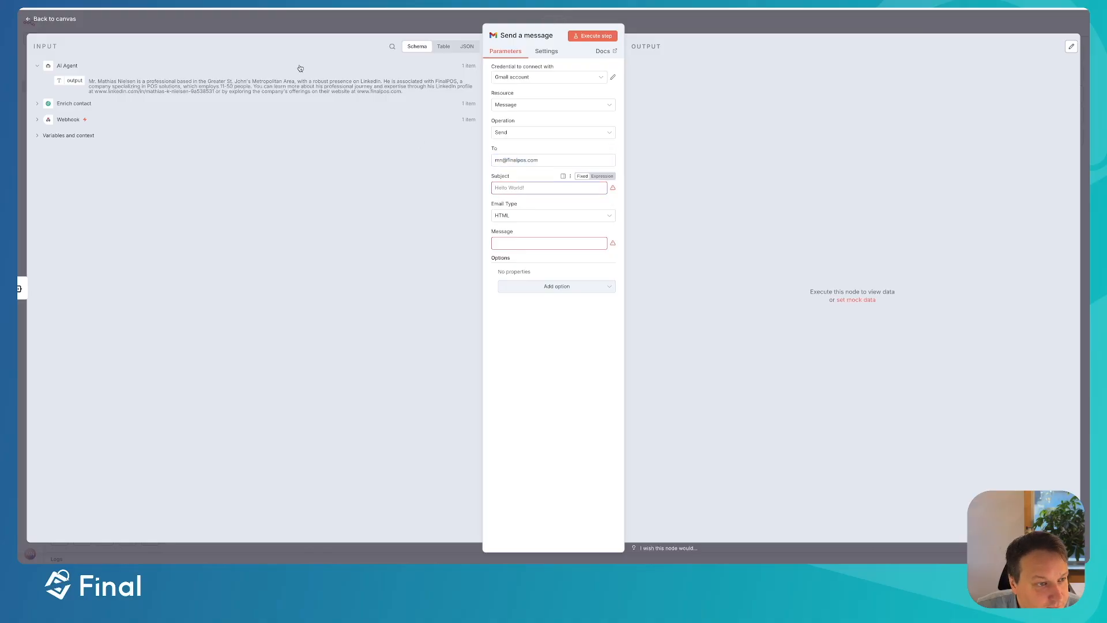
{"action": "left_click", "coordinate": [37, 105]}
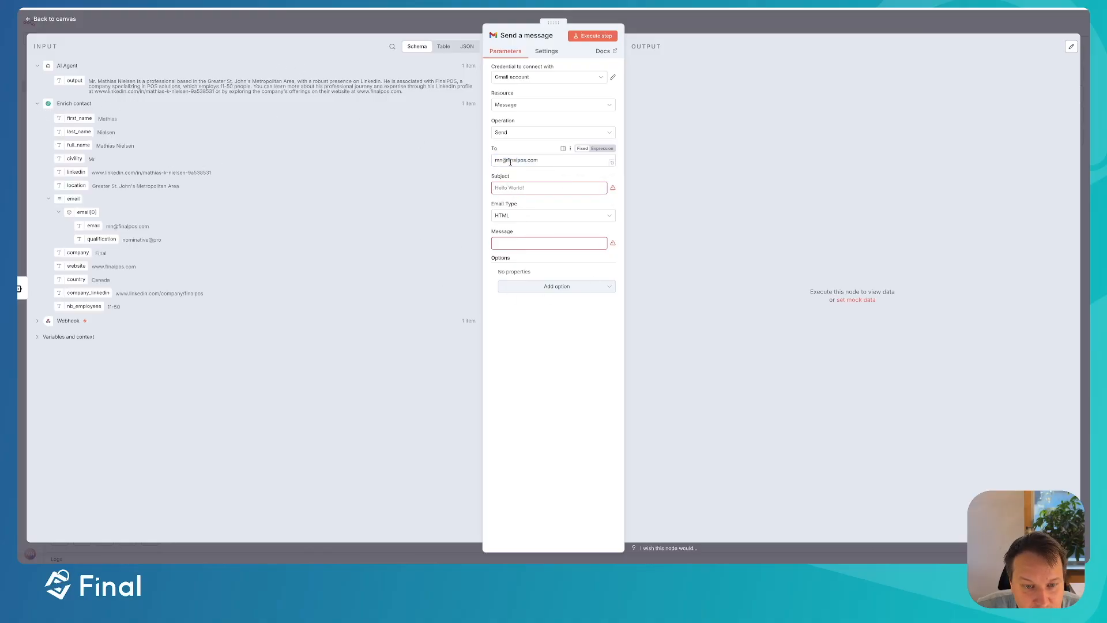
{"action": "left_click_drag", "start_coordinate": [540, 161], "coordinate": [494, 161]}
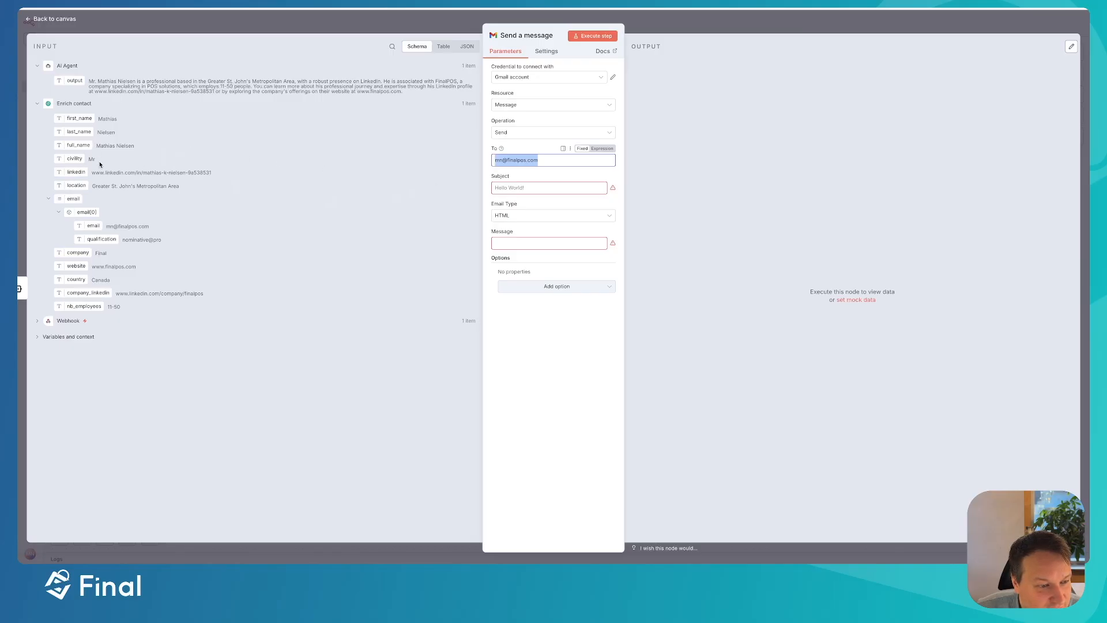
- Make the subject 'Findings on' followed by the Enrich contact full_name field
{"action": "left_click", "coordinate": [532, 187]}
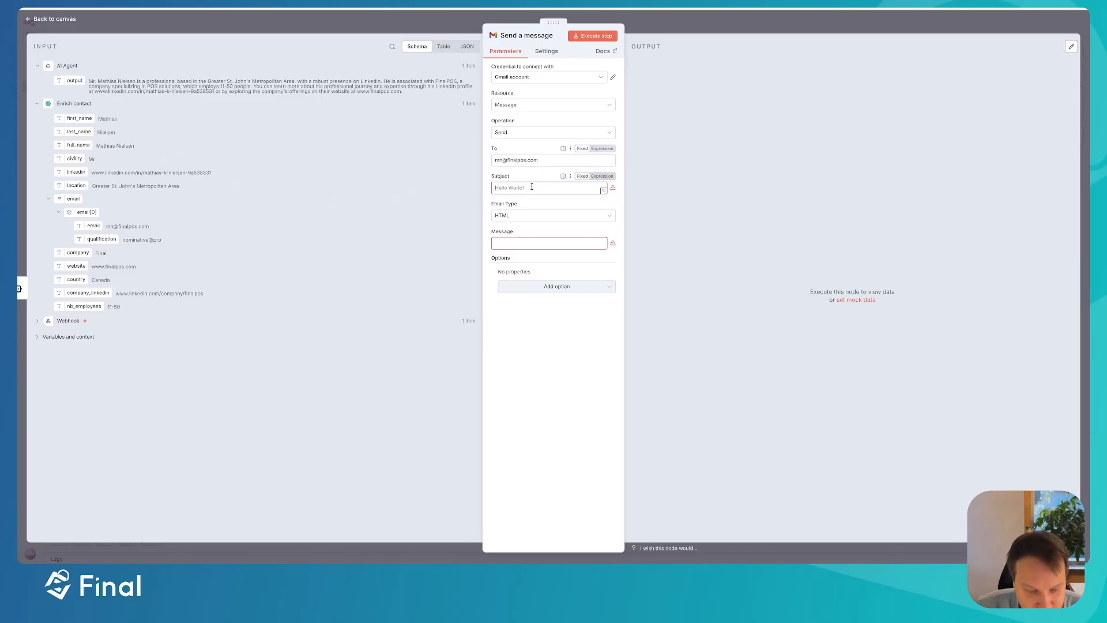
{"action": "type", "text": "Fina"}
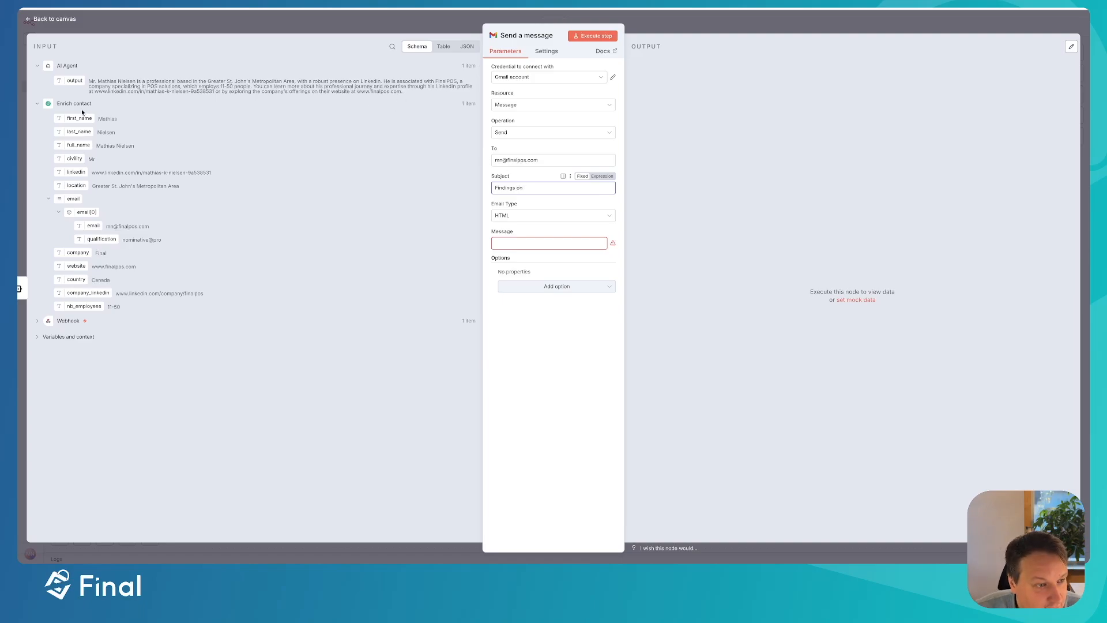
{"action": "left_click_drag", "start_coordinate": [79, 145], "coordinate": [567, 187]}
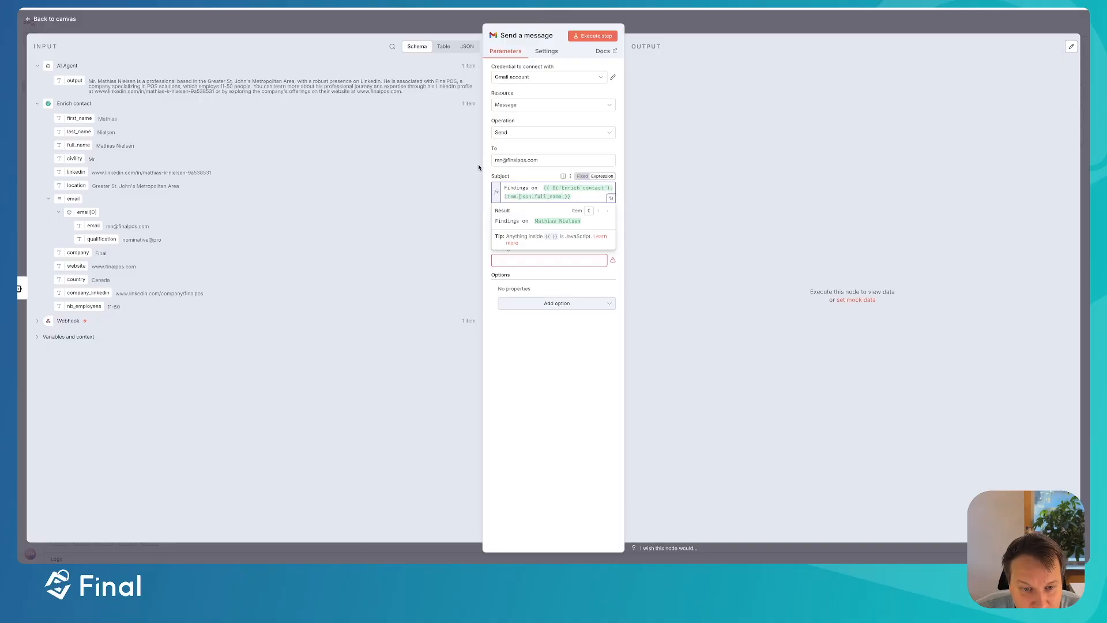
{"action": "left_click", "coordinate": [549, 262]}
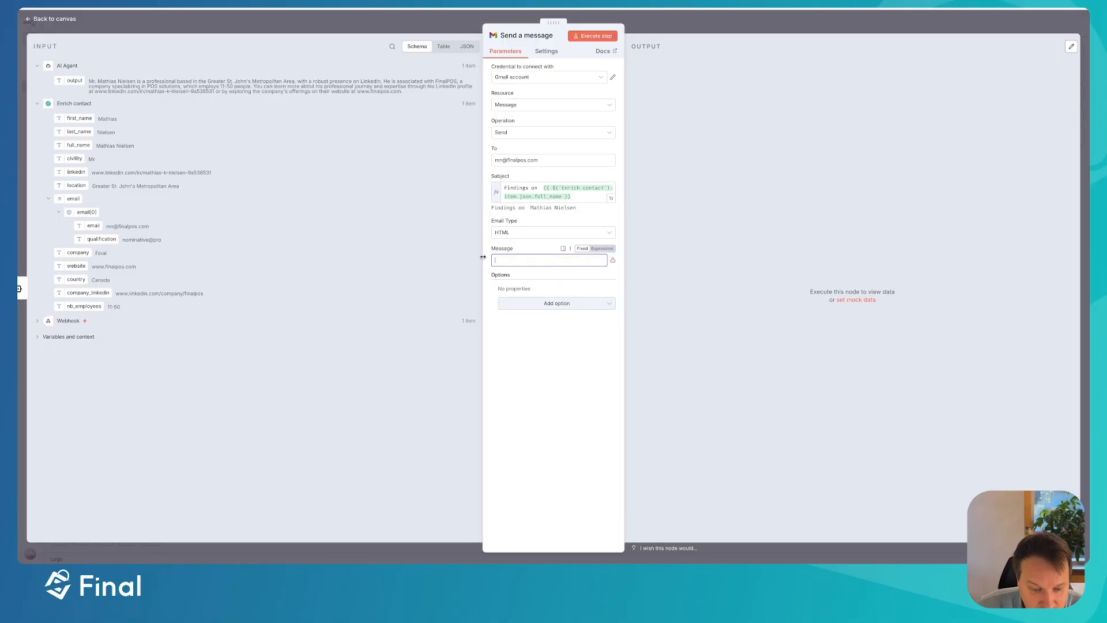
- Set the body to 'This is our AI summary:' plus the AI Agent output, keeping operation Send
{"action": "type", "text": "This is our"}
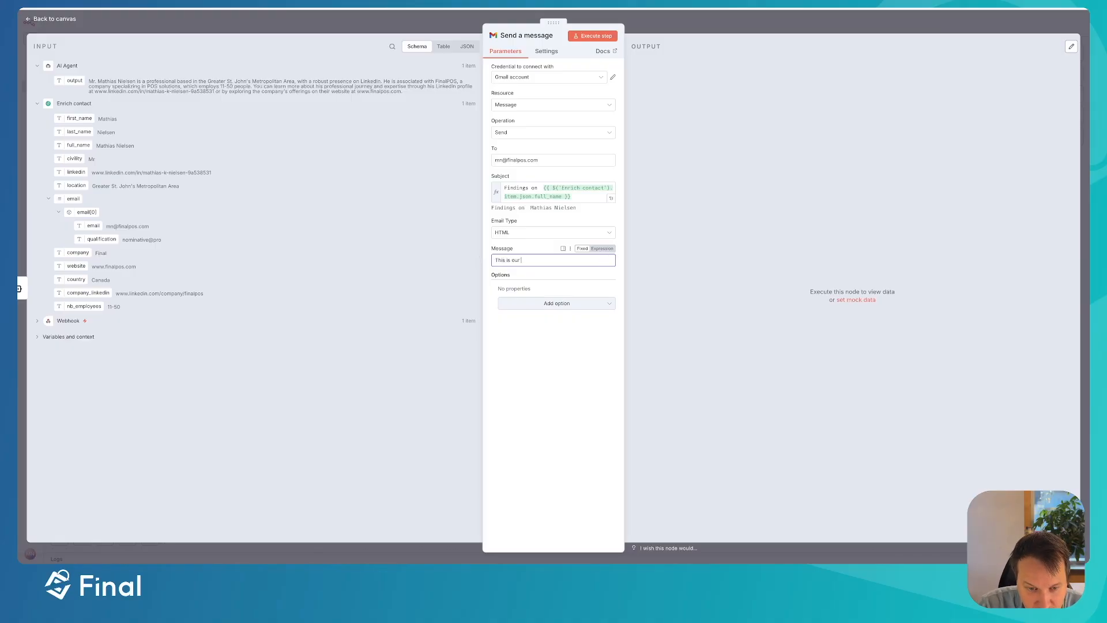
{"action": "type", "text": " summary."}
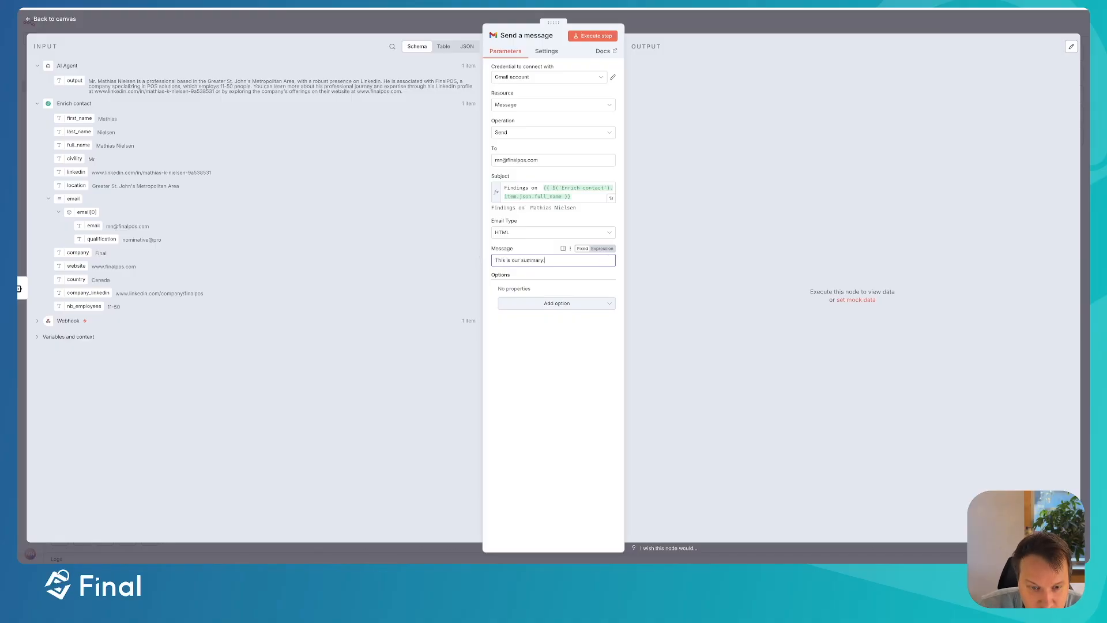
{"action": "left_click_drag", "start_coordinate": [72, 81], "coordinate": [574, 266]}
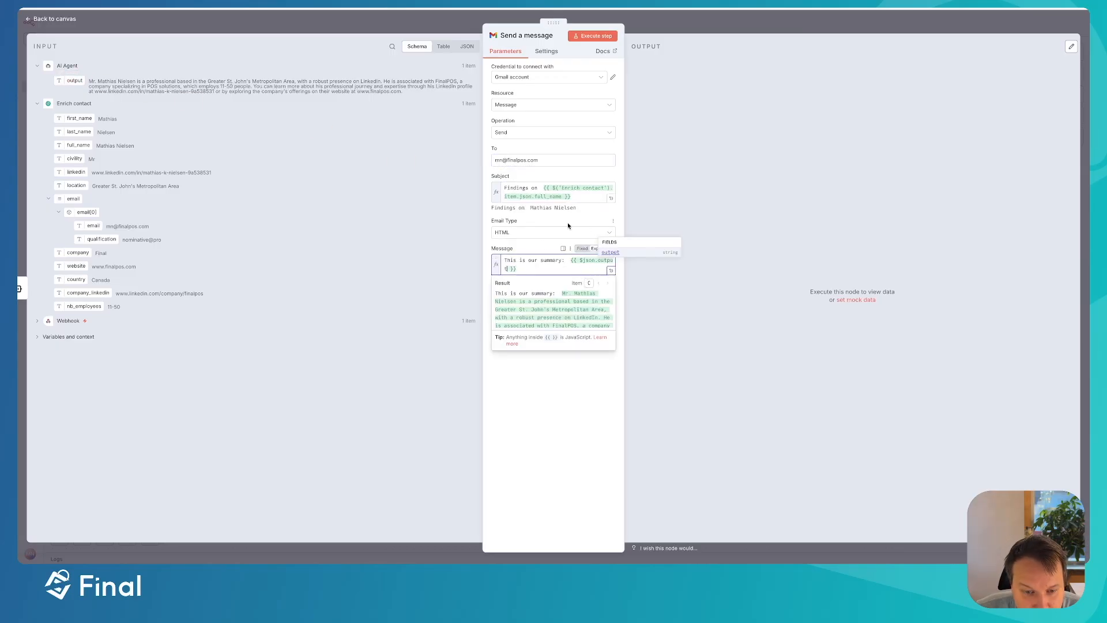
{"action": "left_click", "coordinate": [538, 260]}
{"action": "type", "text": "AI"}
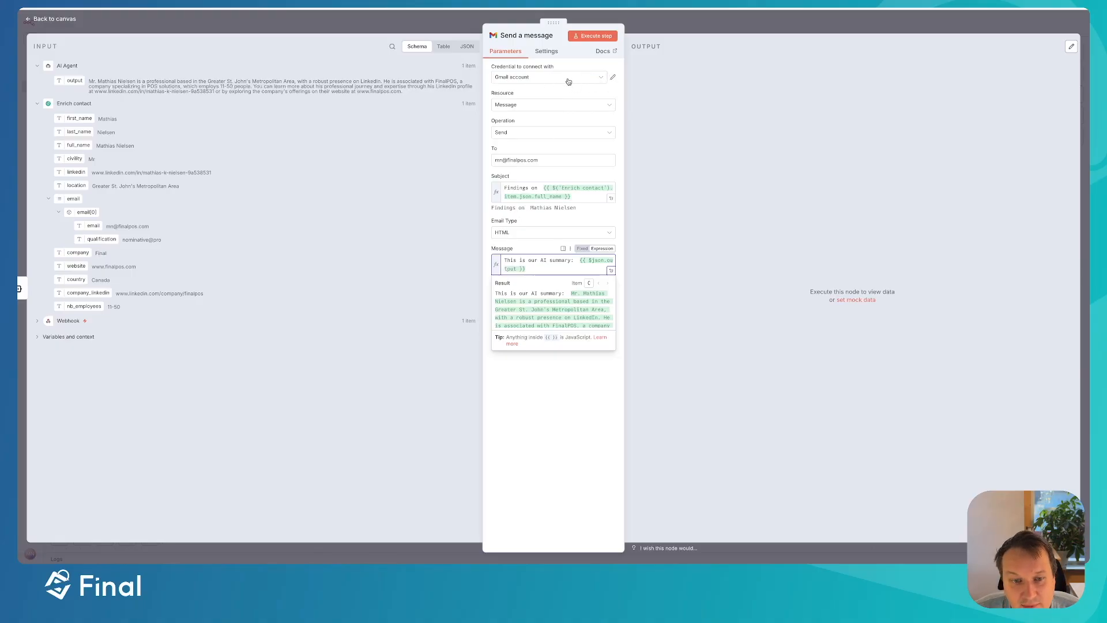
{"action": "left_click", "coordinate": [571, 132]}
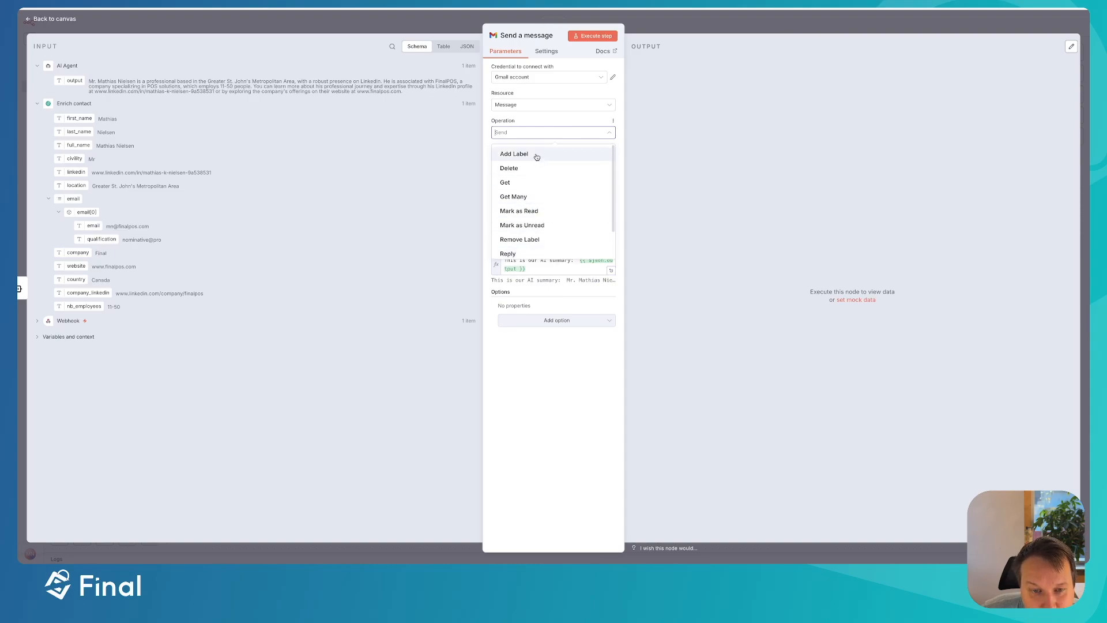
{"action": "left_click", "coordinate": [537, 132]}
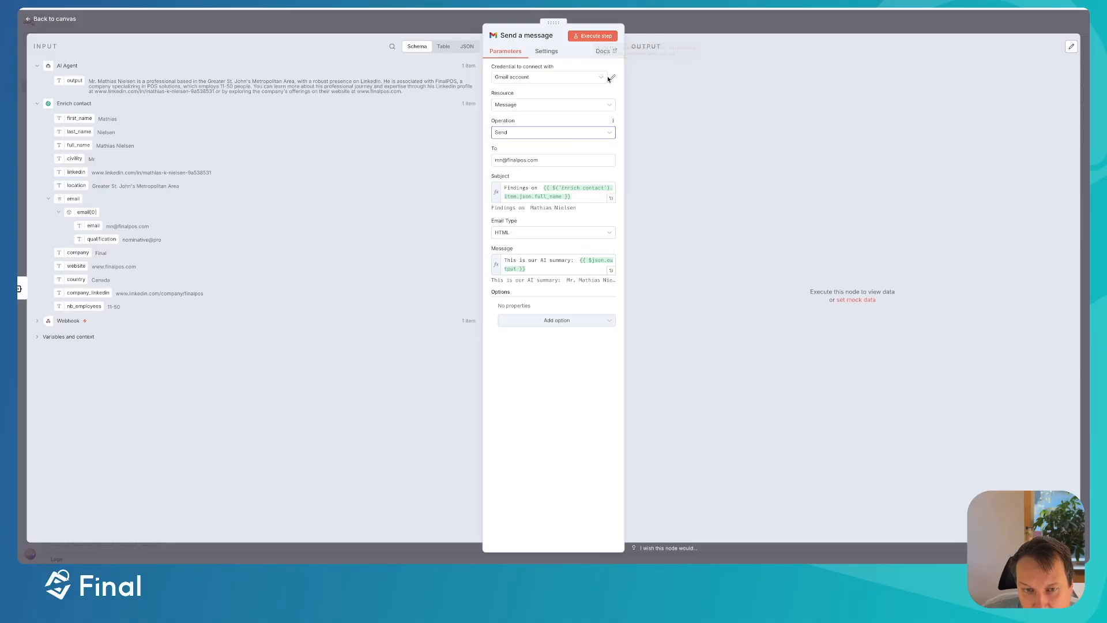
- Execute the Gmail step and confirm the AI summary email arrived in the mail app
{"action": "left_click", "coordinate": [597, 37]}
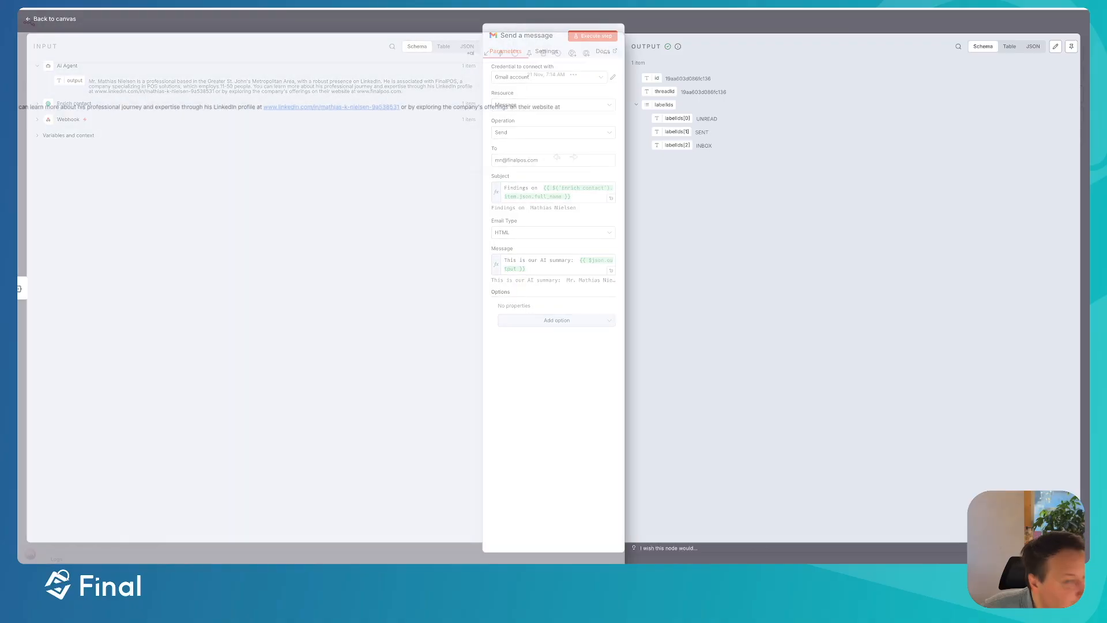
{"action": "left_click_drag", "start_coordinate": [18, 48], "coordinate": [428, 89]}
{"action": "double_click", "coordinate": [428, 88]}
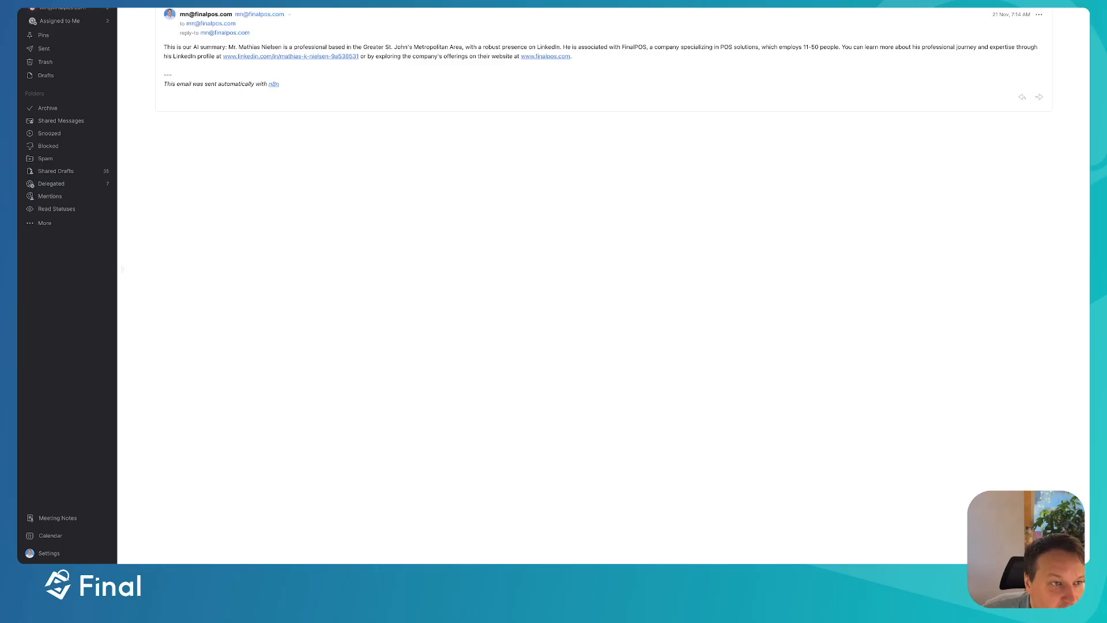
{"action": "key", "text": "ctrl+Right"}
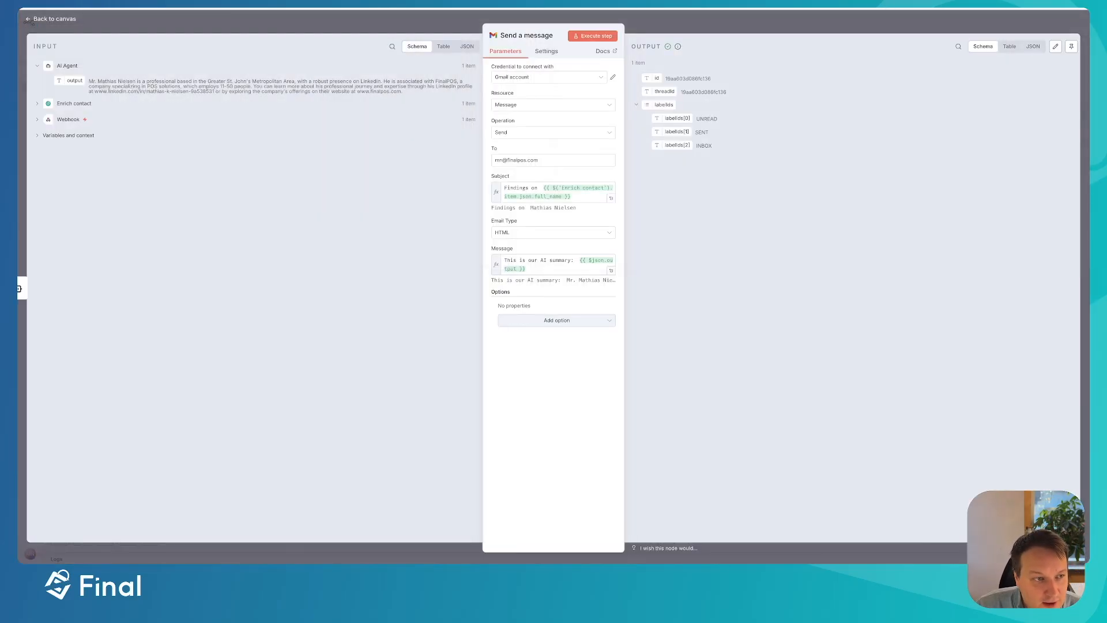
- Close the Gmail 'Send a message' node to return to the successful workflow canvas
{"action": "left_click", "coordinate": [41, 19]}
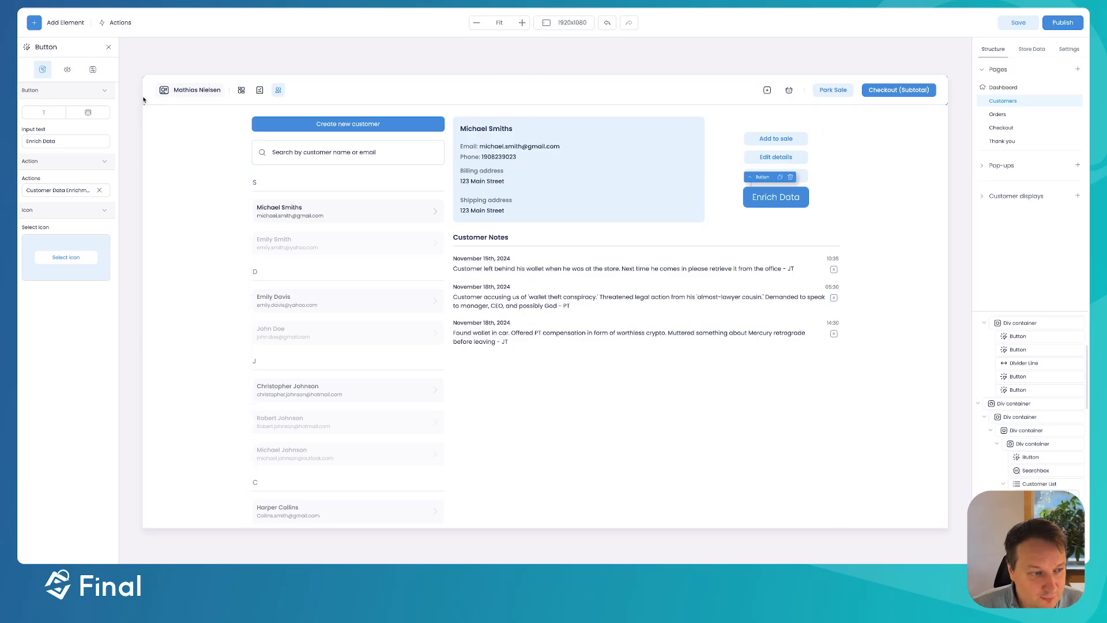
- Check the Customer Data Enrichment action, then view the Actions dialog's auto-triggered actions list
{"action": "left_click", "coordinate": [36, 194]}
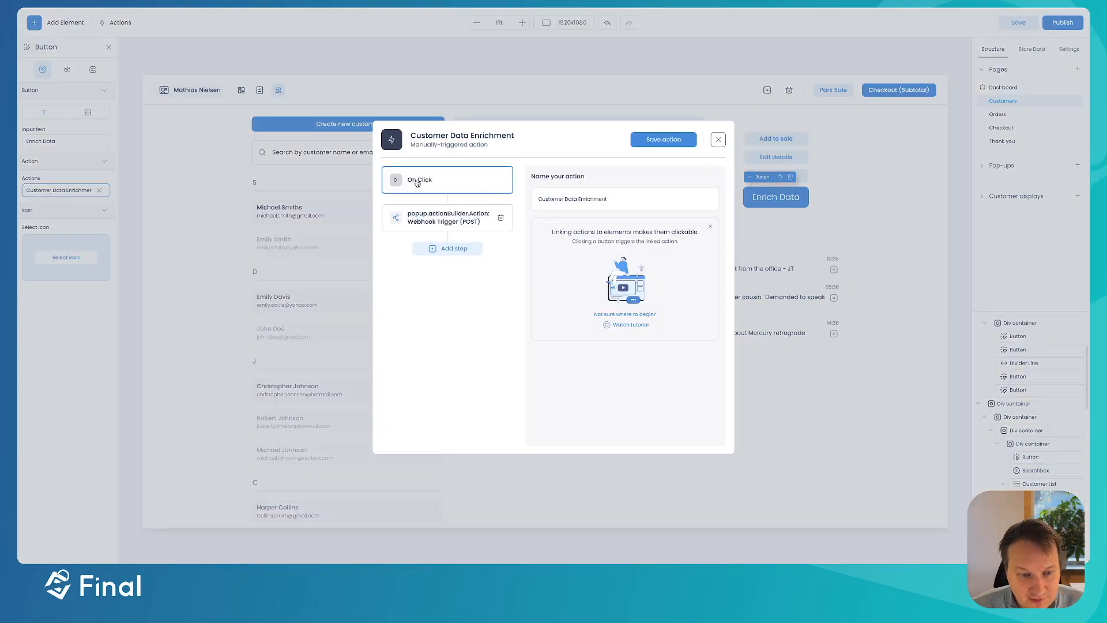
{"action": "left_click", "coordinate": [718, 140]}
{"action": "left_click", "coordinate": [120, 23]}
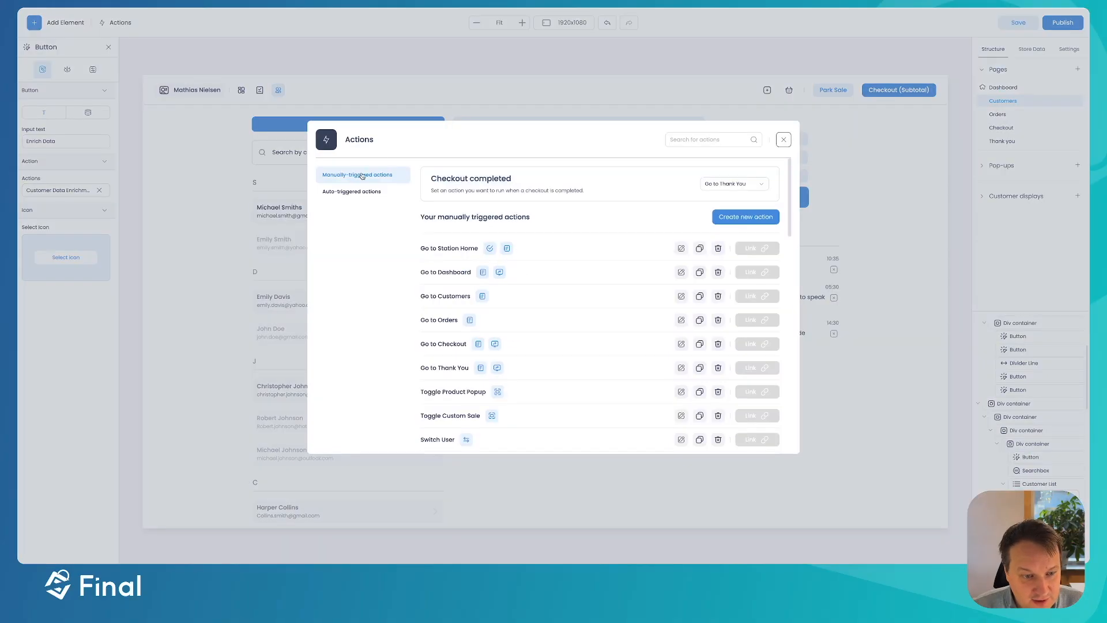
{"action": "left_click", "coordinate": [351, 195]}
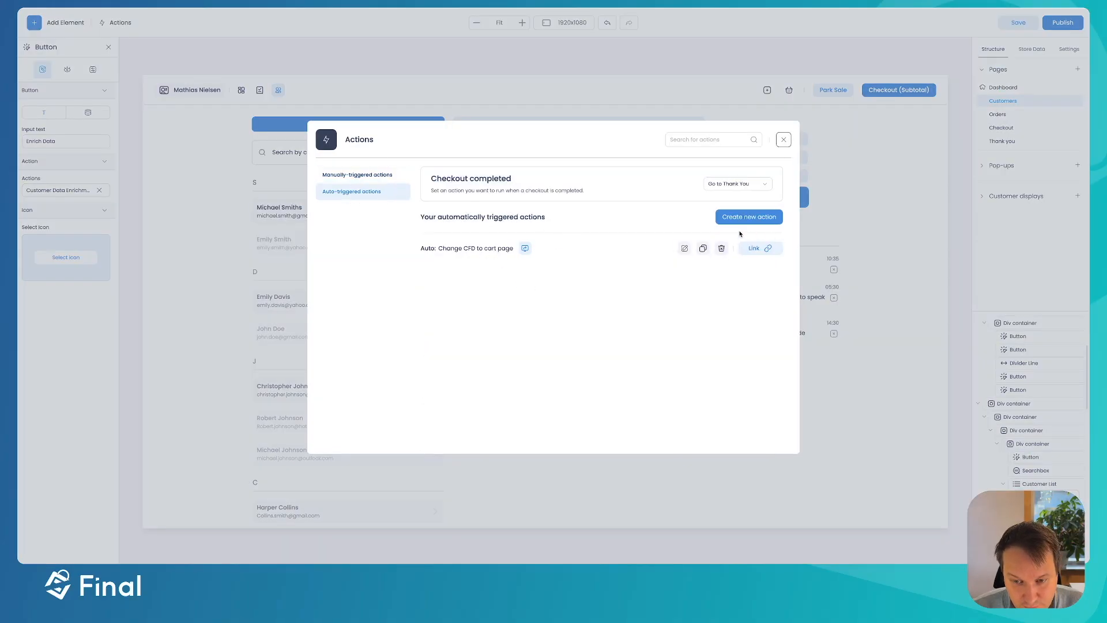